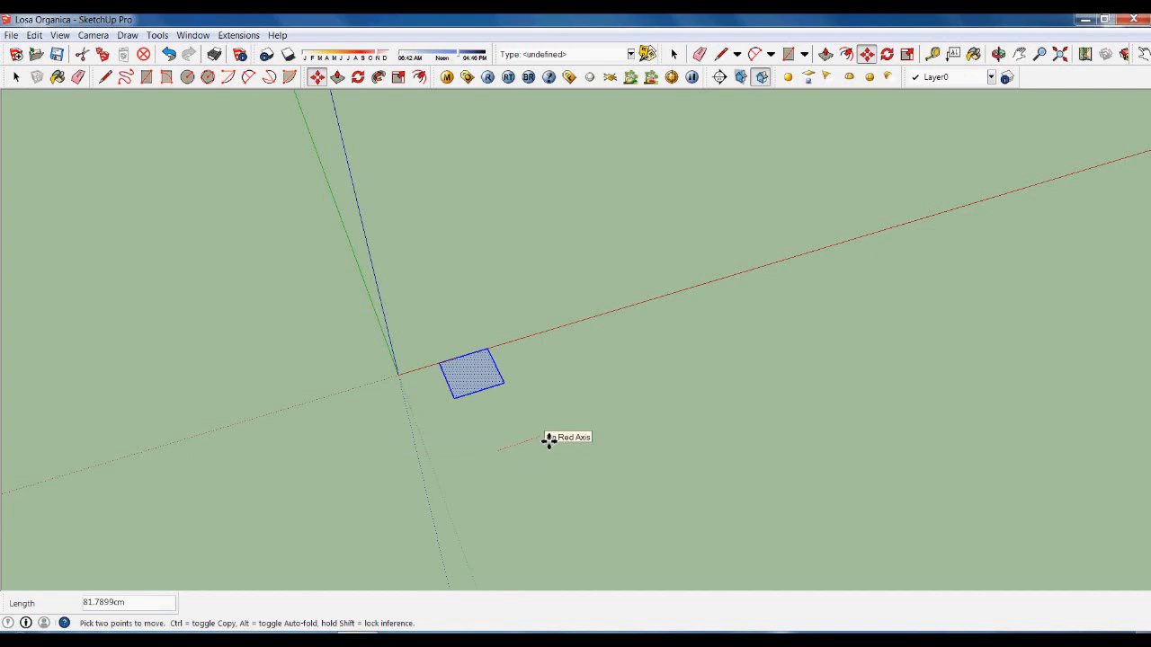
# Toggle copy mode while moving the square along the red axis.
pyautogui.press('ctrl')
# Place the square's copy 100 cm along the red axis and array it into 49 copies.
pyautogui.write('100')
pyautogui.press('Return')
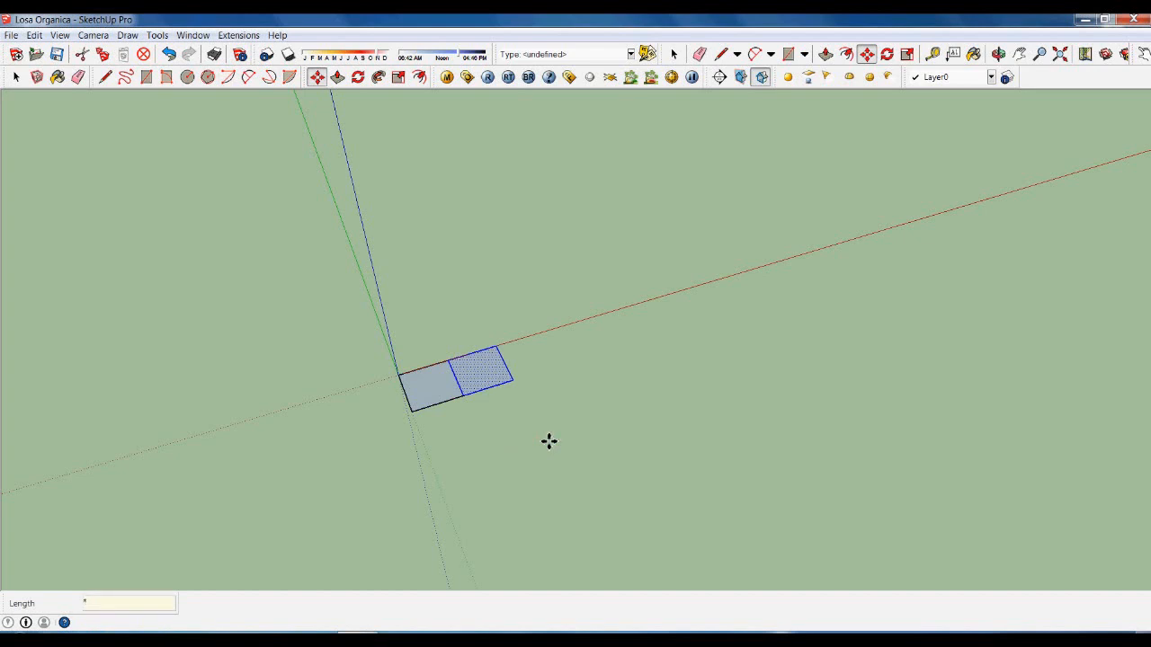
pyautogui.press('Return')
# Select the whole row of squares with a selection window.
pyautogui.press('space')
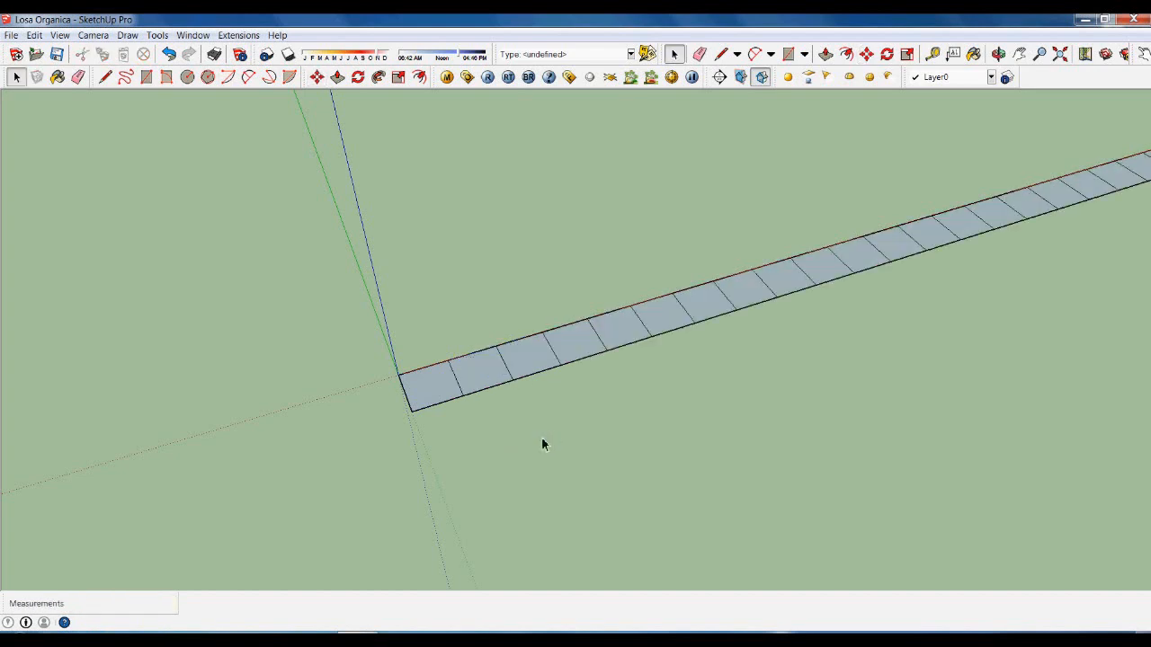
pyautogui.scroll(-4, 539, 437)
pyautogui.scroll(-2, 511, 412)
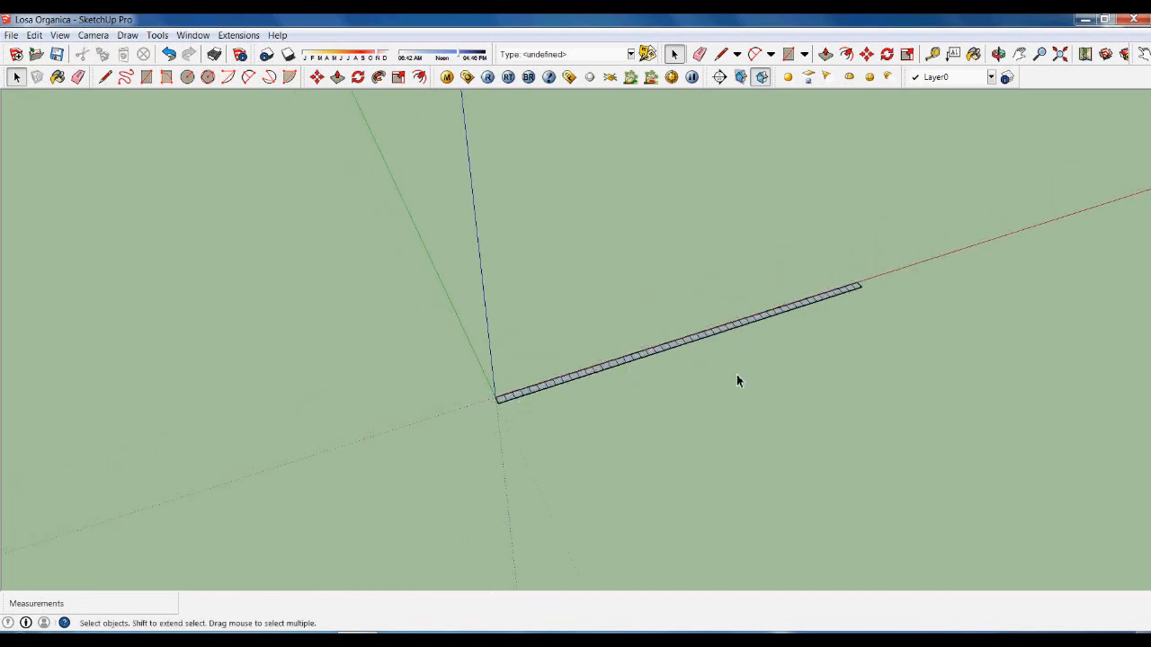
pyautogui.moveTo(415, 178); pyautogui.dragTo(941, 467)
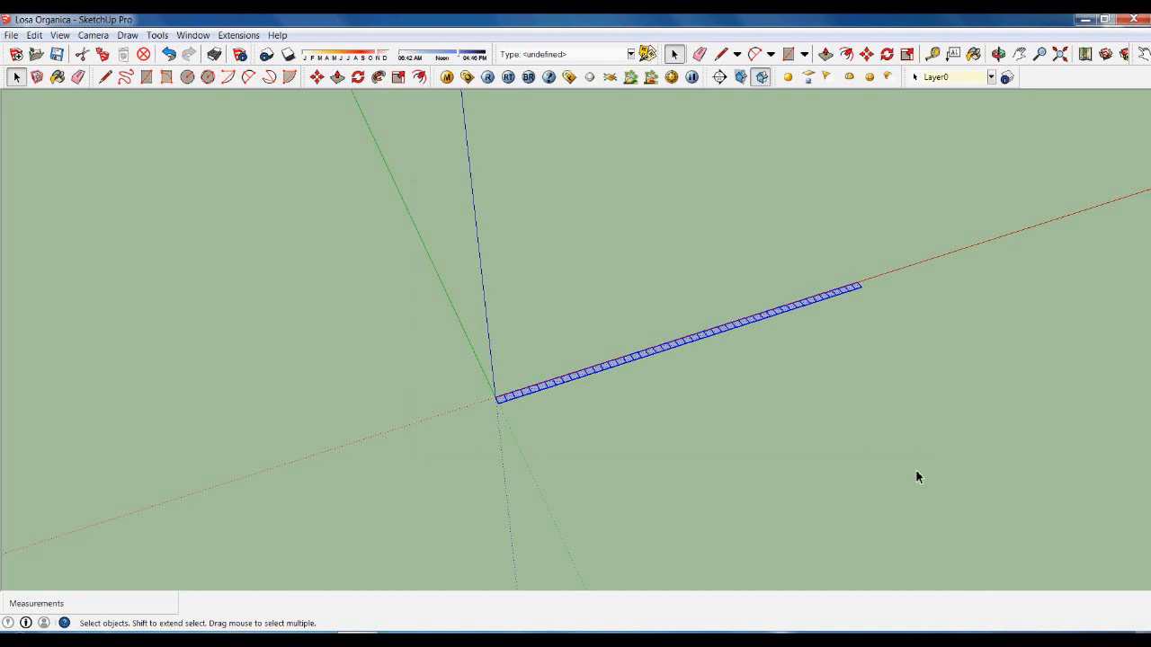
# Copy the selected row 100 cm along the green axis and array it with *49.
pyautogui.press('m')
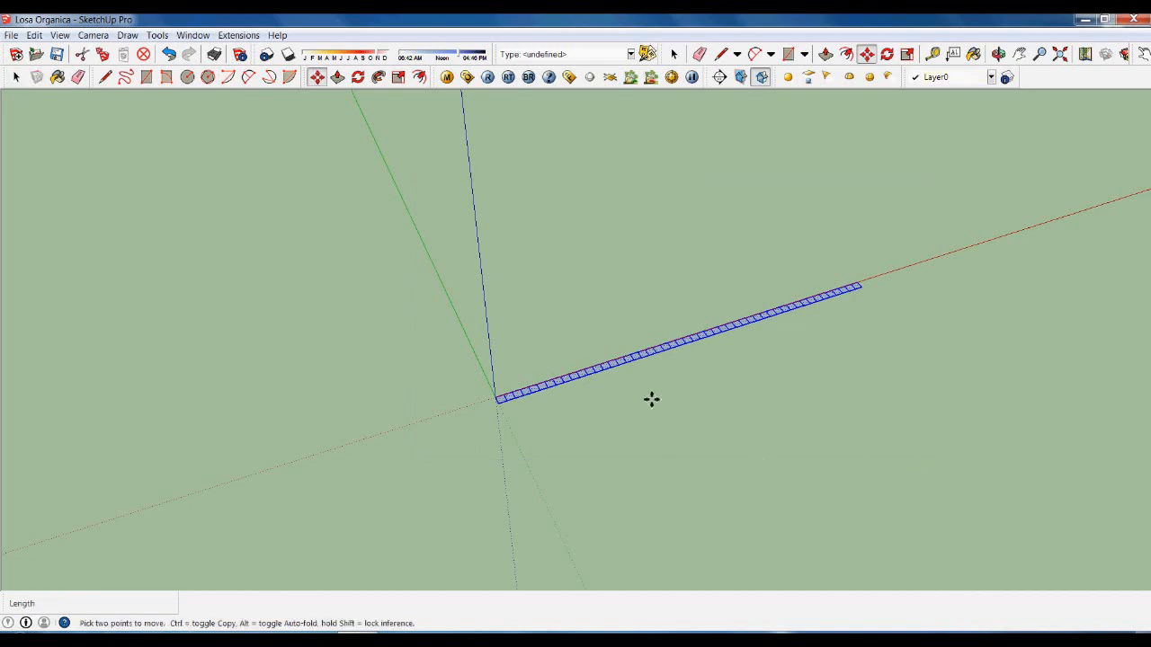
pyautogui.click(652, 400)
pyautogui.press('ctrl')
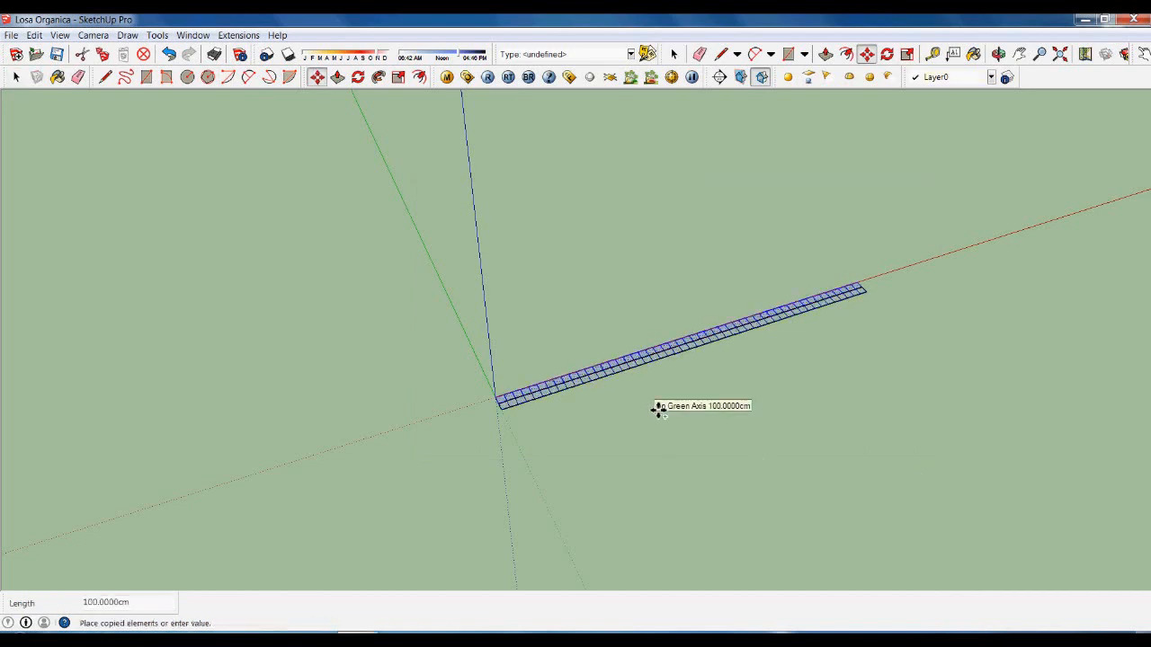
pyautogui.write('1')
pyautogui.press('Return')
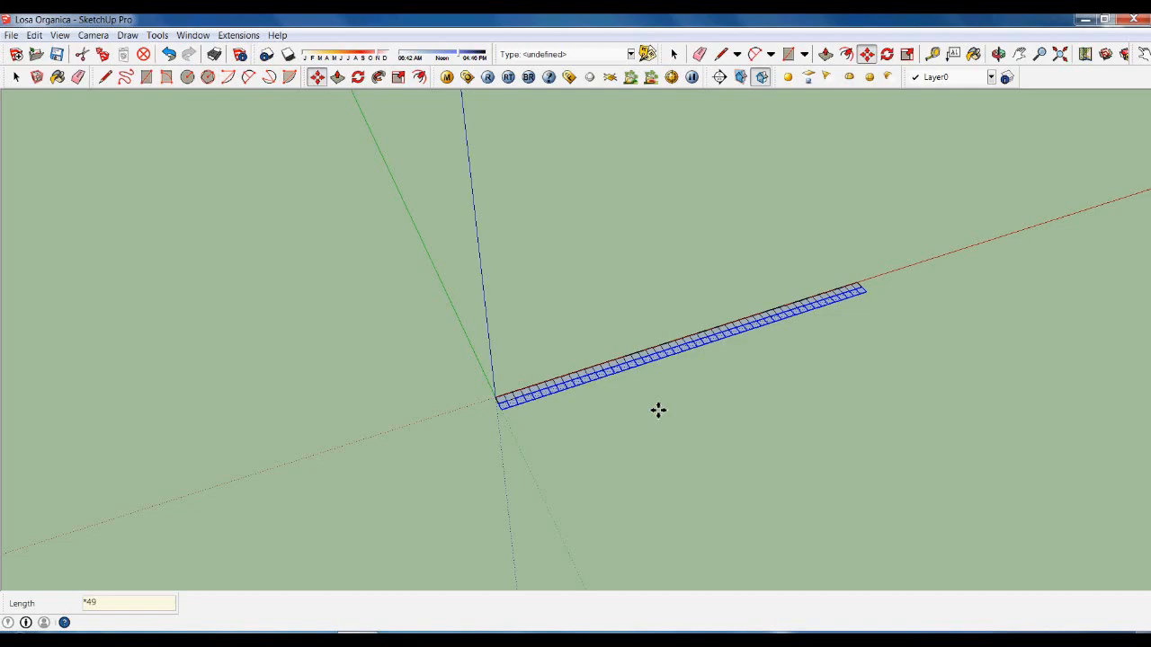
pyautogui.write('*49')
pyautogui.press('Return')
pyautogui.press('space')
pyautogui.moveTo(657, 419); pyautogui.dragTo(820, 446, button='middle')
pyautogui.scroll(-2, 698, 362)
pyautogui.scroll(2, 854, 476)
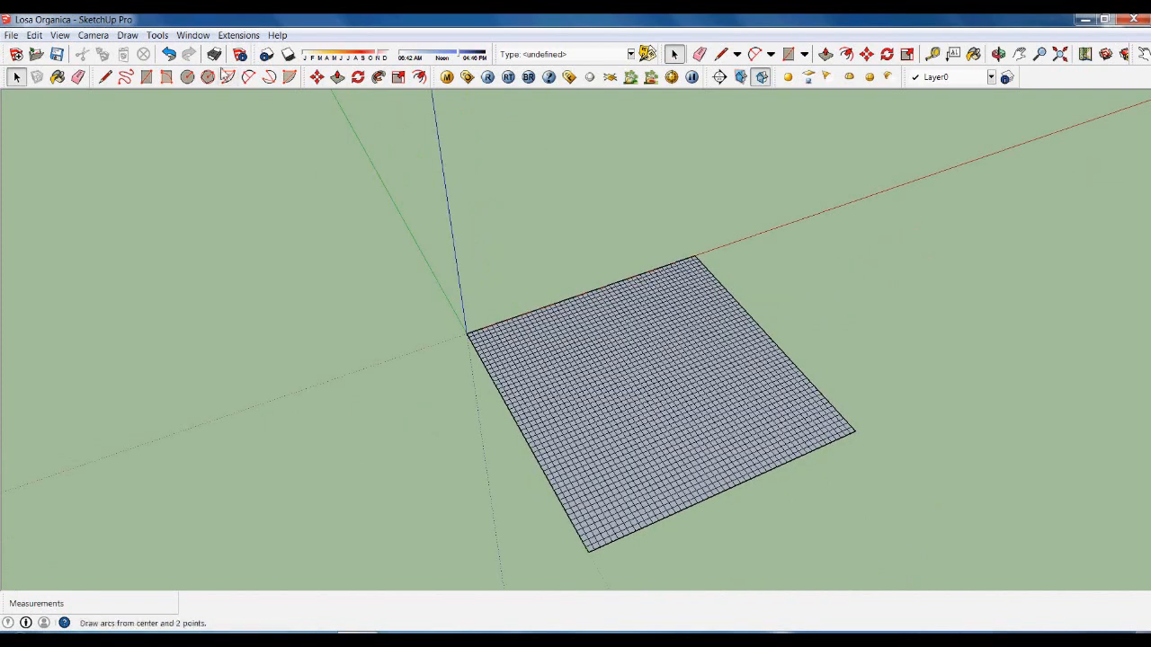
# Draw a 2-point arc from the slab's front corner to its right corner with an 800 cm bulge.
pyautogui.click(249, 79)
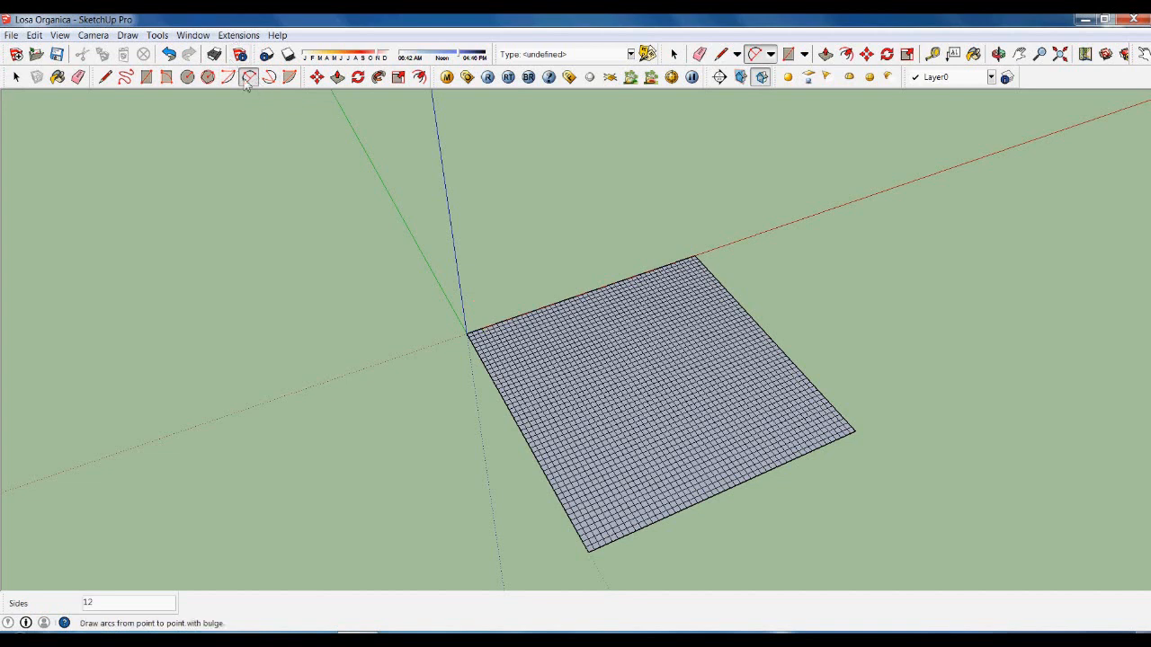
pyautogui.click(589, 550)
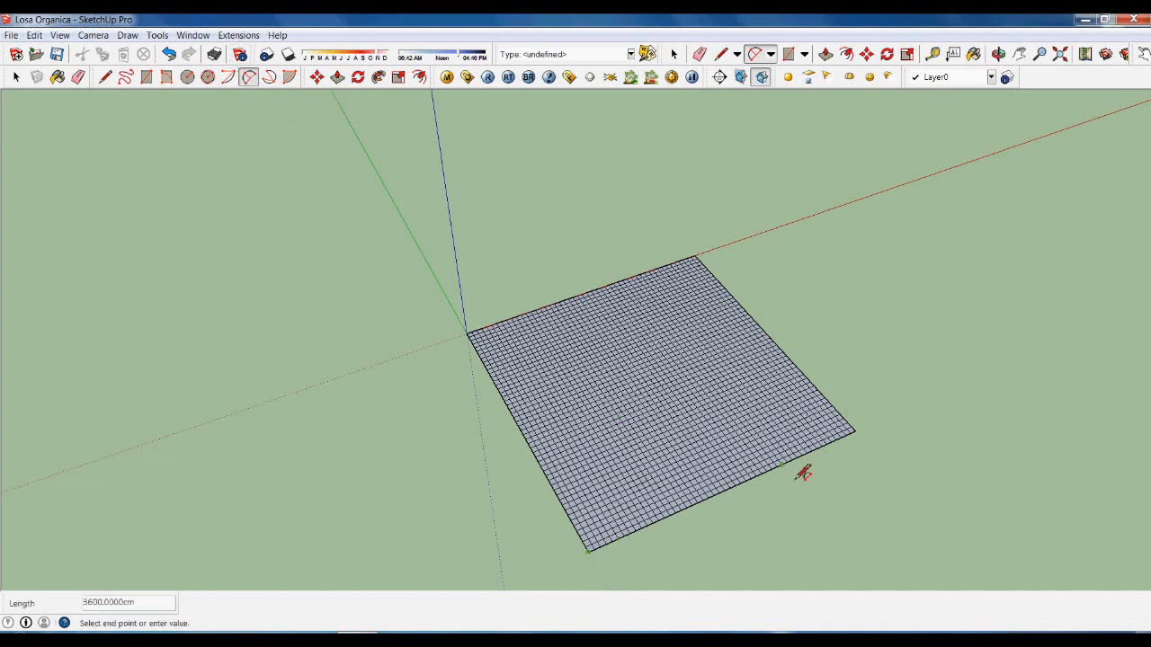
pyautogui.click(855, 433)
pyautogui.scroll(5, 727, 506)
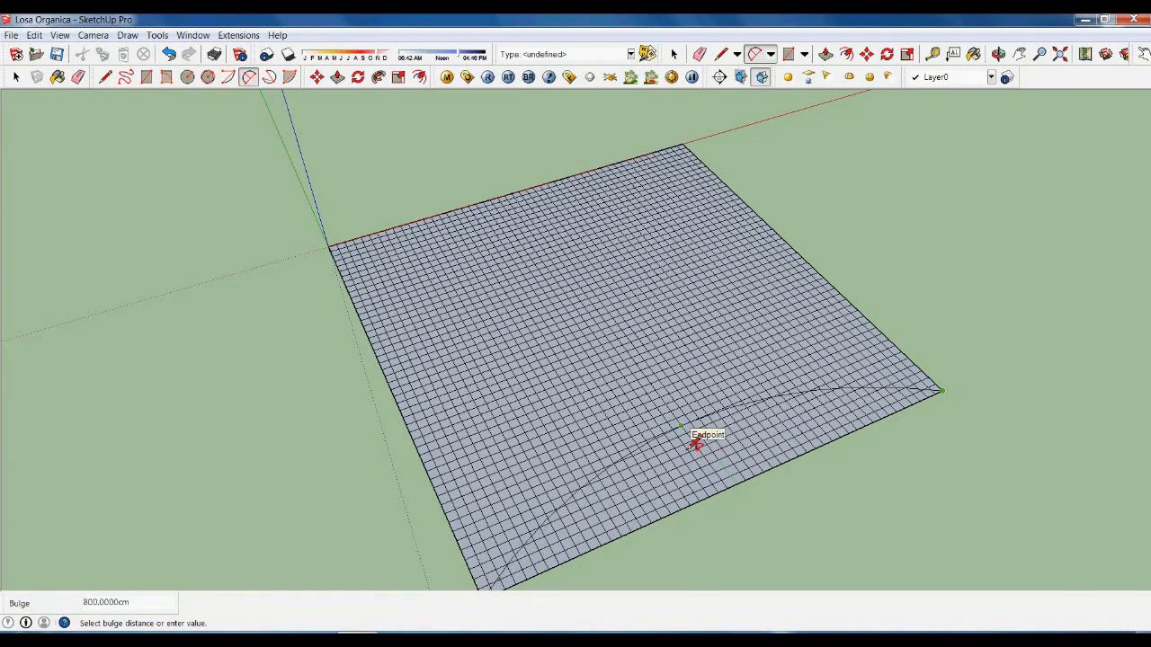
pyautogui.scroll(3, 701, 442)
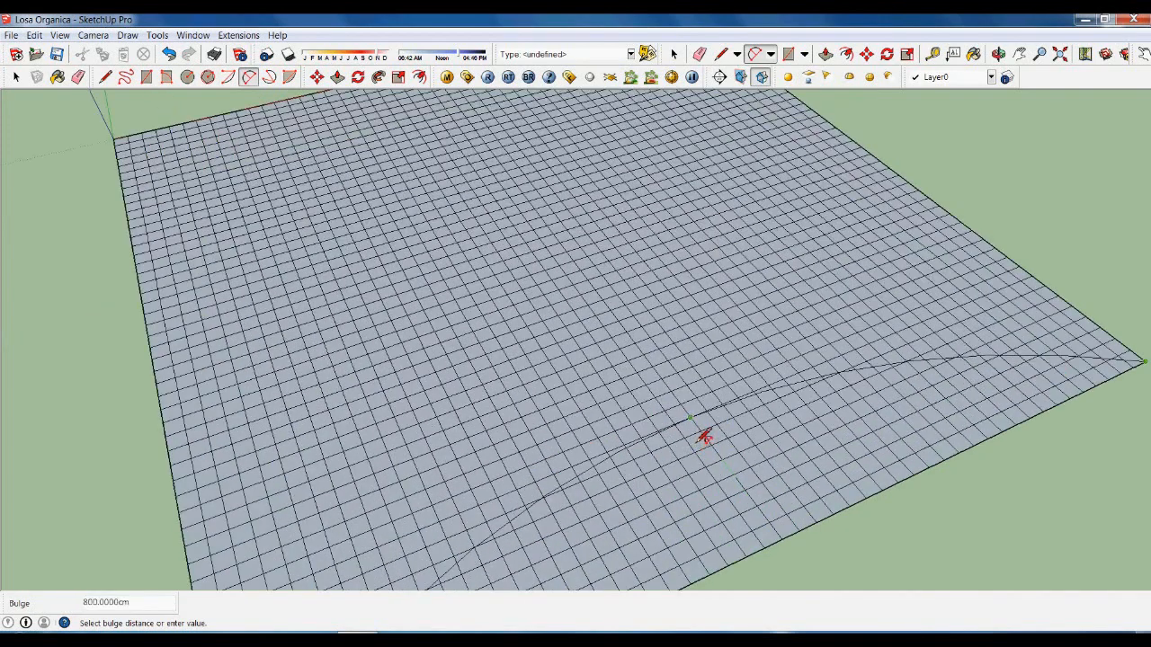
pyautogui.scroll(4, 700, 435)
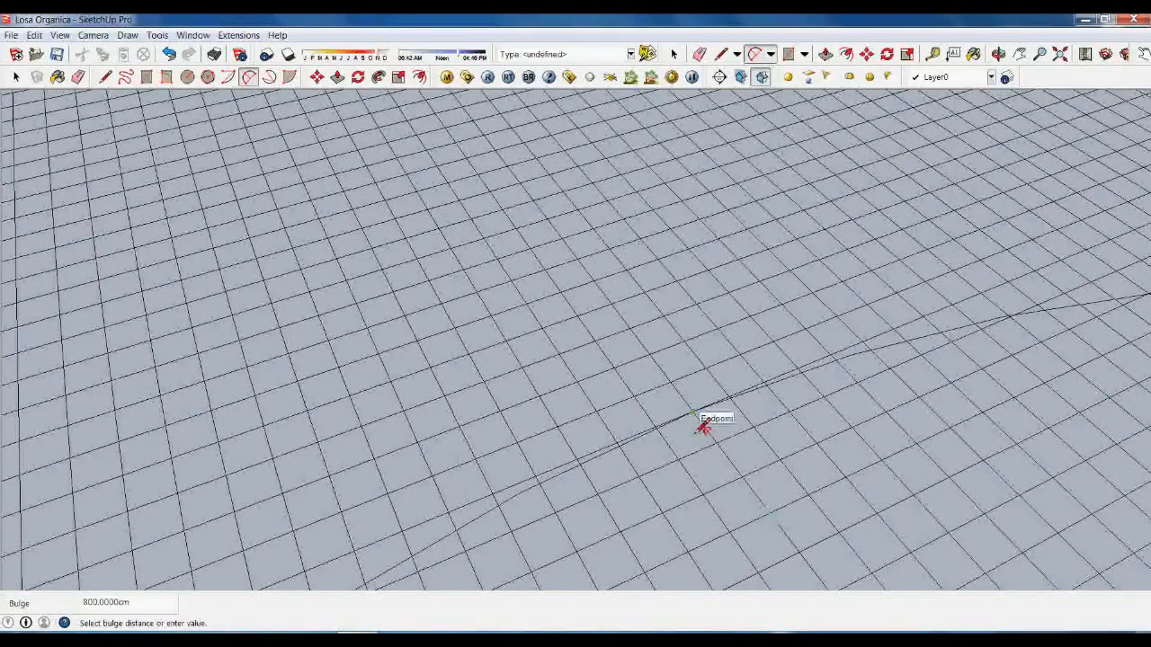
pyautogui.click(703, 427)
pyautogui.scroll(-6, 653, 457)
# Draw a second 800 cm bulge arc from the grid's lower-right to top-right corner.
pyautogui.moveTo(889, 366)
pyautogui.mouseDown(button='middle')
pyautogui.moveTo(722, 423)
pyautogui.moveTo(571, 423)
pyautogui.mouseUp(button='middle')
pyautogui.scroll(-2, 529, 233)
pyautogui.scroll(2, 678, 486)
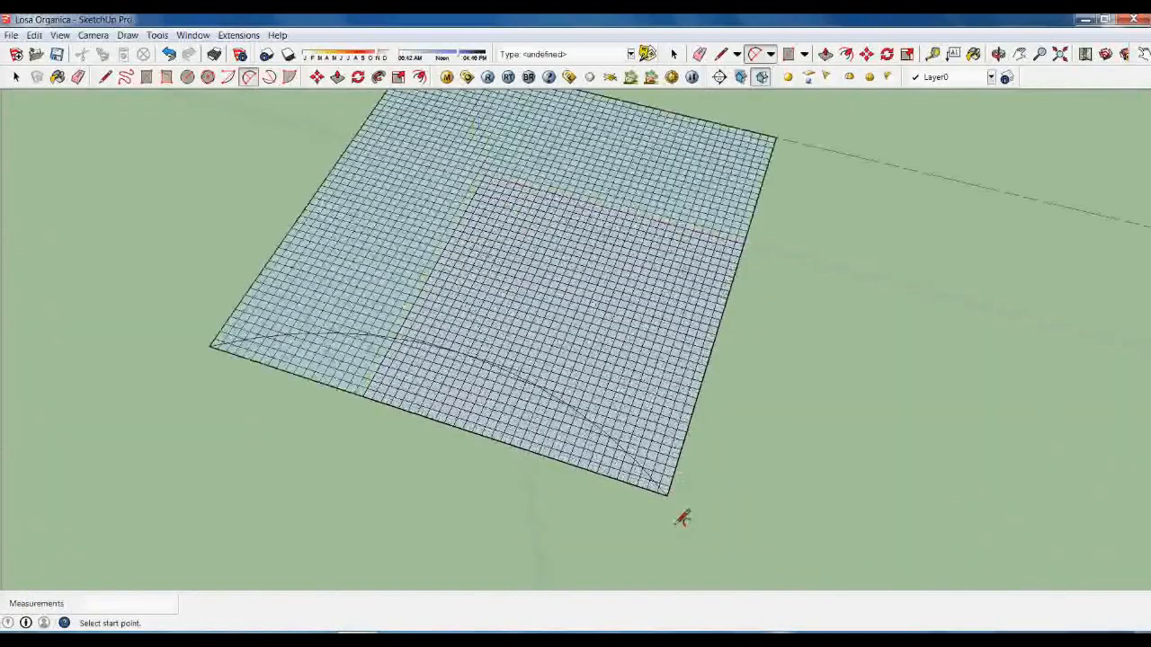
pyautogui.click(676, 506)
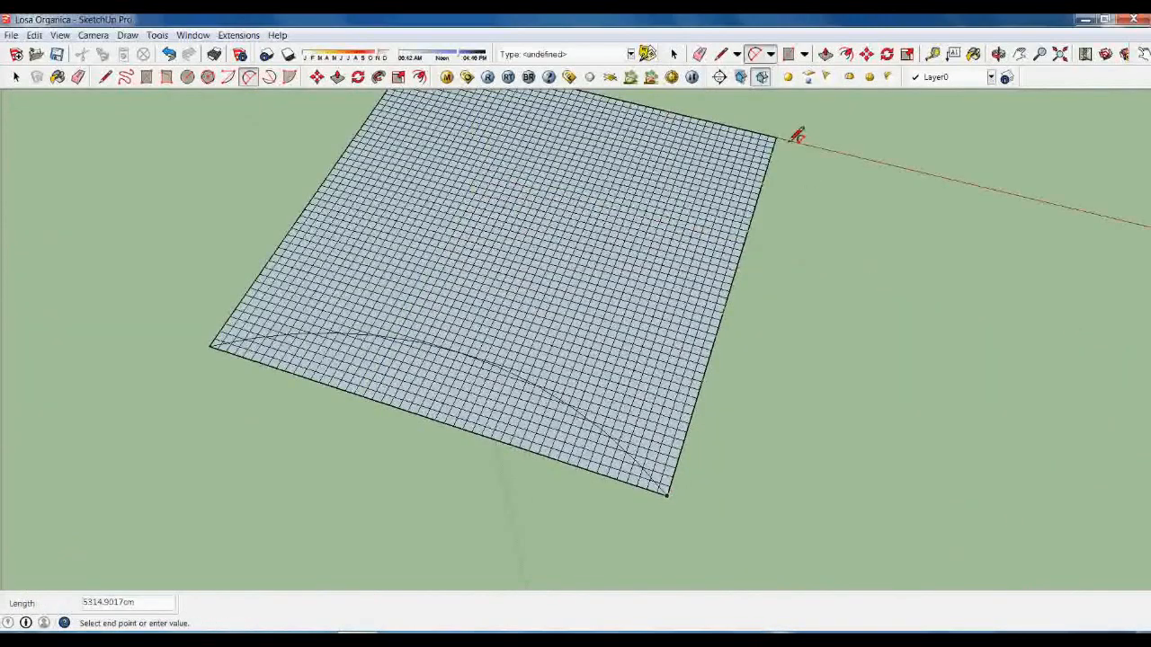
pyautogui.scroll(3, 778, 155)
pyautogui.click(780, 159)
pyautogui.scroll(1, 710, 405)
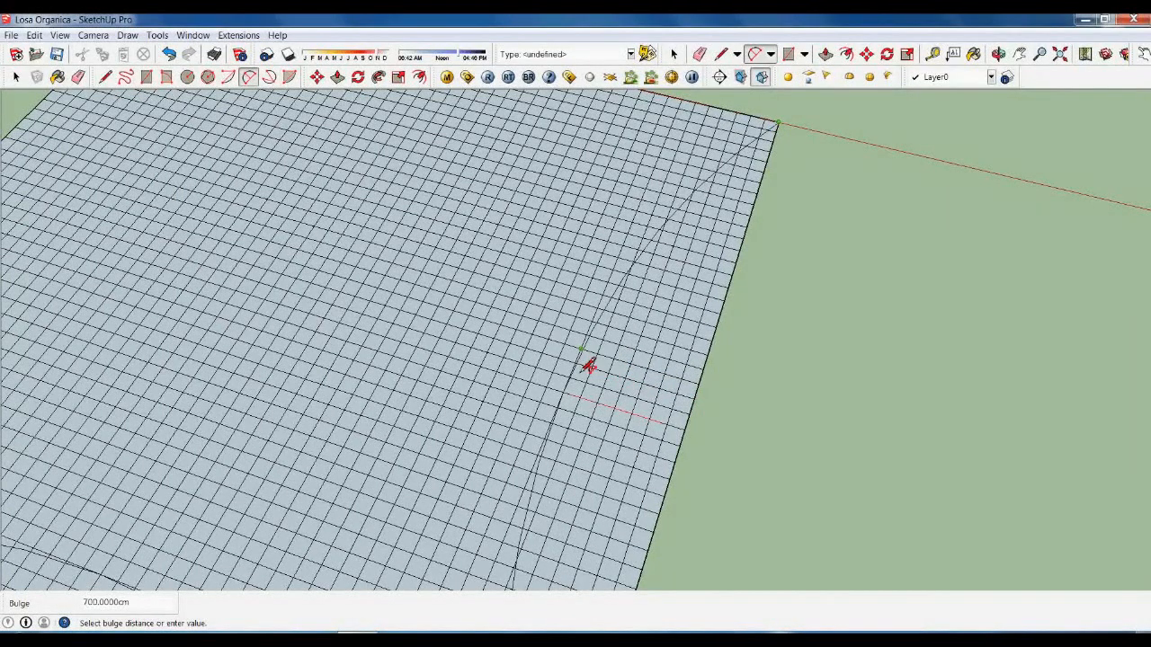
pyautogui.scroll(2, 591, 365)
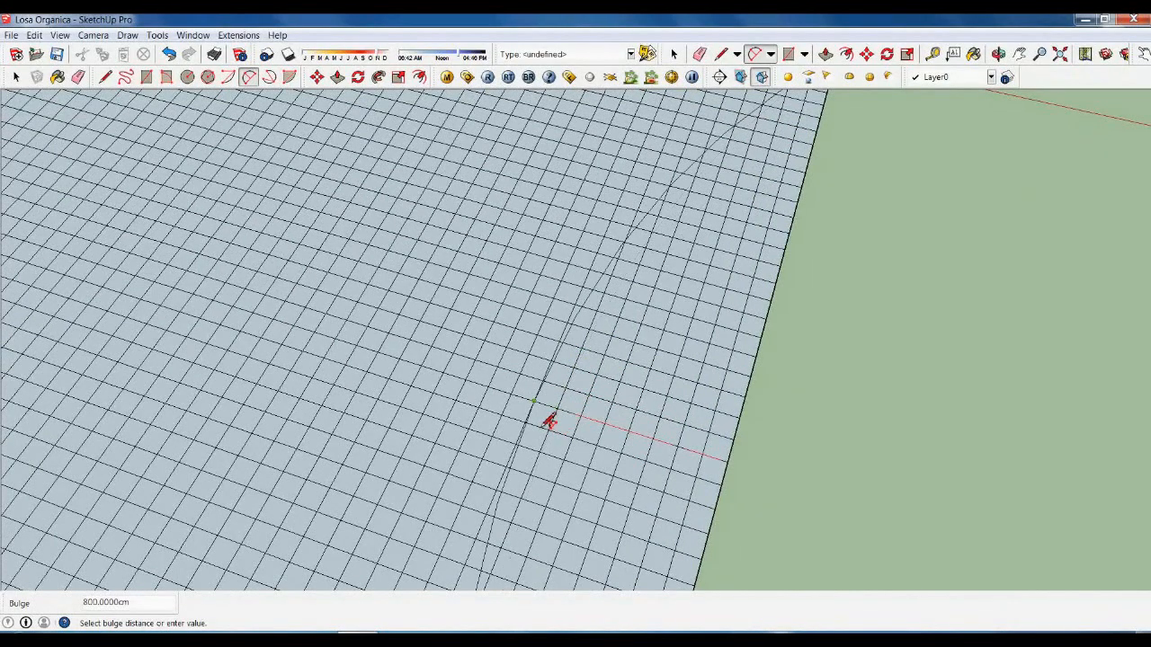
pyautogui.click(545, 418)
pyautogui.scroll(-5, 624, 463)
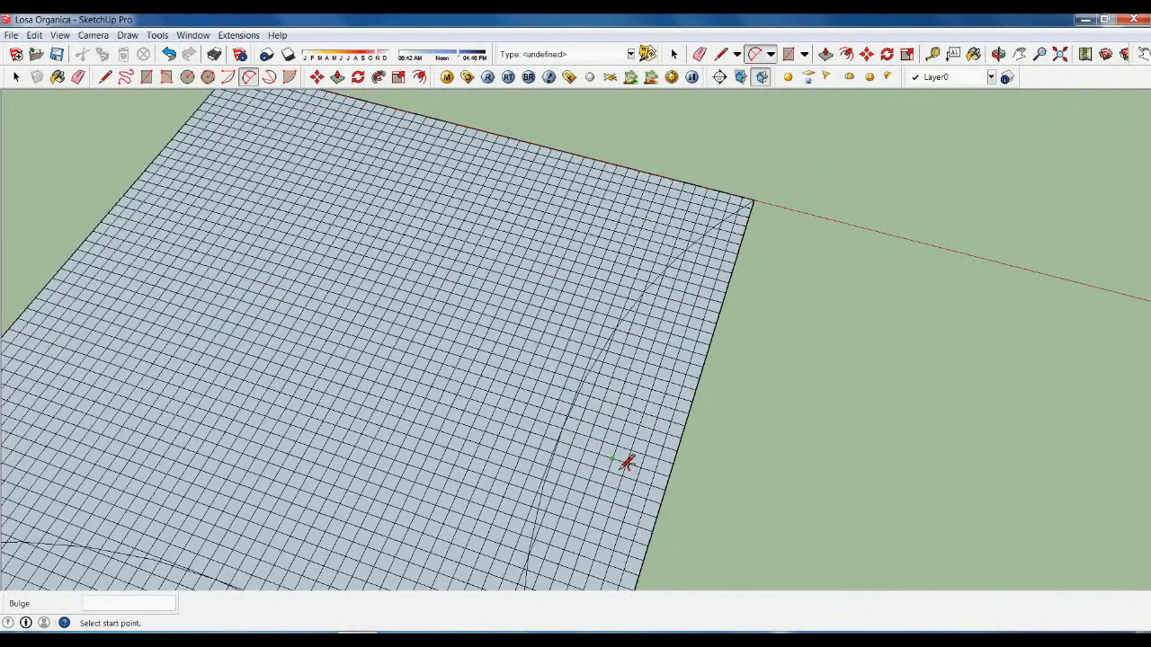
# Draw a third 800 cm bulge arc between the next two corners of the slab.
pyautogui.moveTo(752, 372); pyautogui.dragTo(603, 411, button='middle')
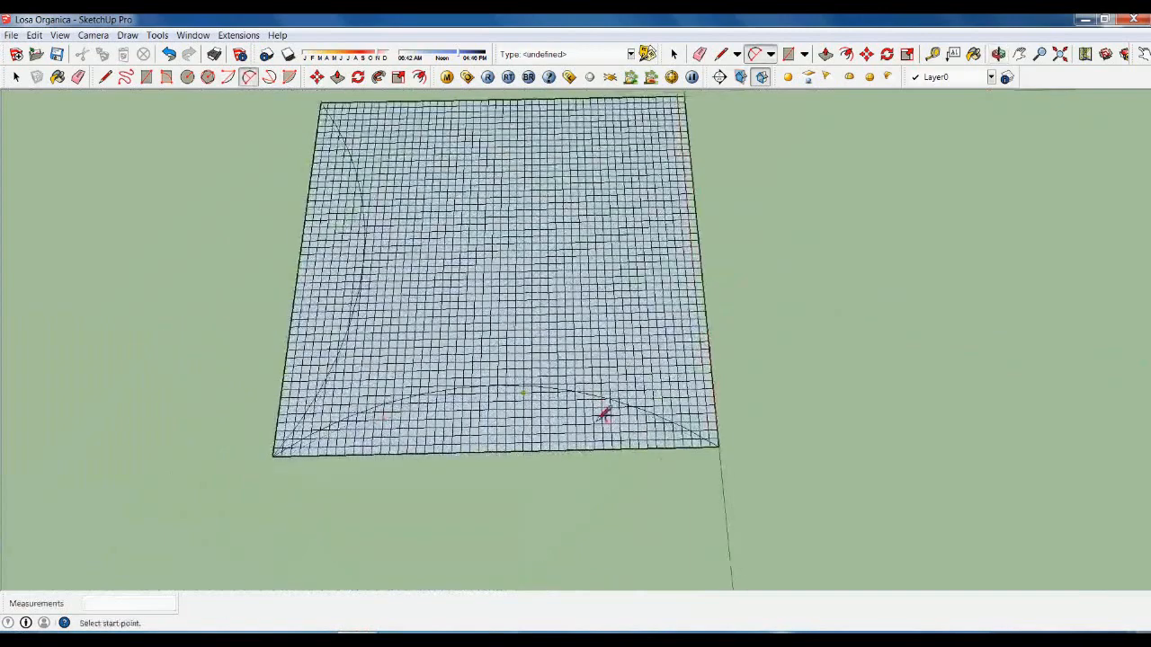
pyautogui.click(726, 463)
pyautogui.scroll(-3, 724, 508)
pyautogui.scroll(6, 706, 234)
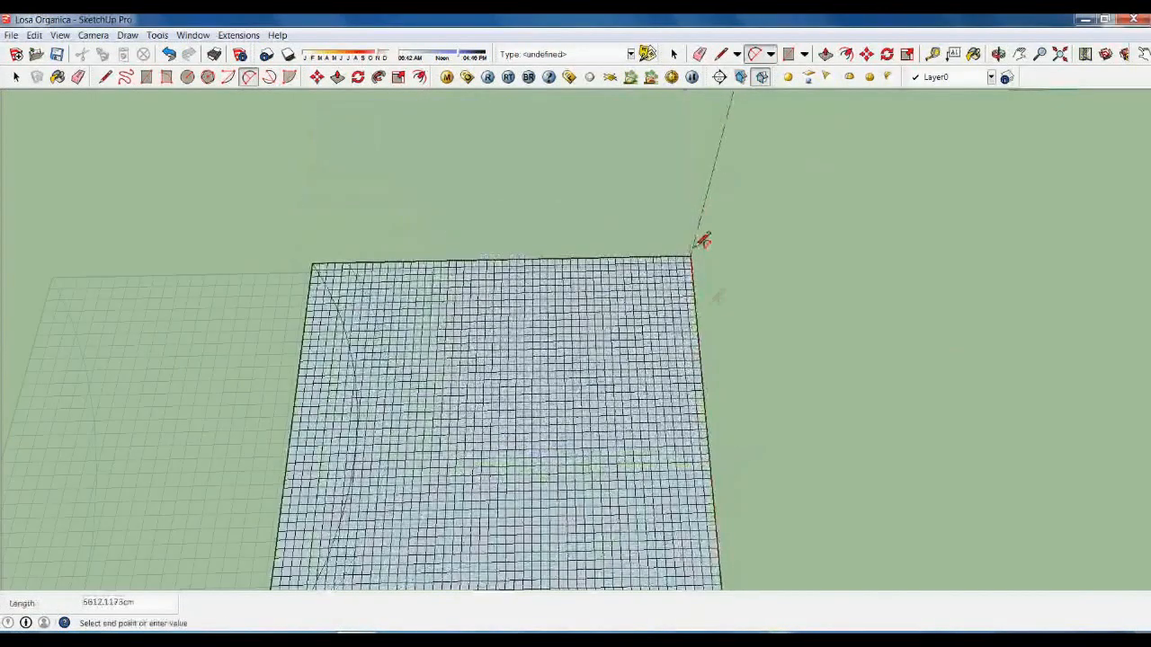
pyautogui.click(688, 270)
pyautogui.scroll(-3, 694, 279)
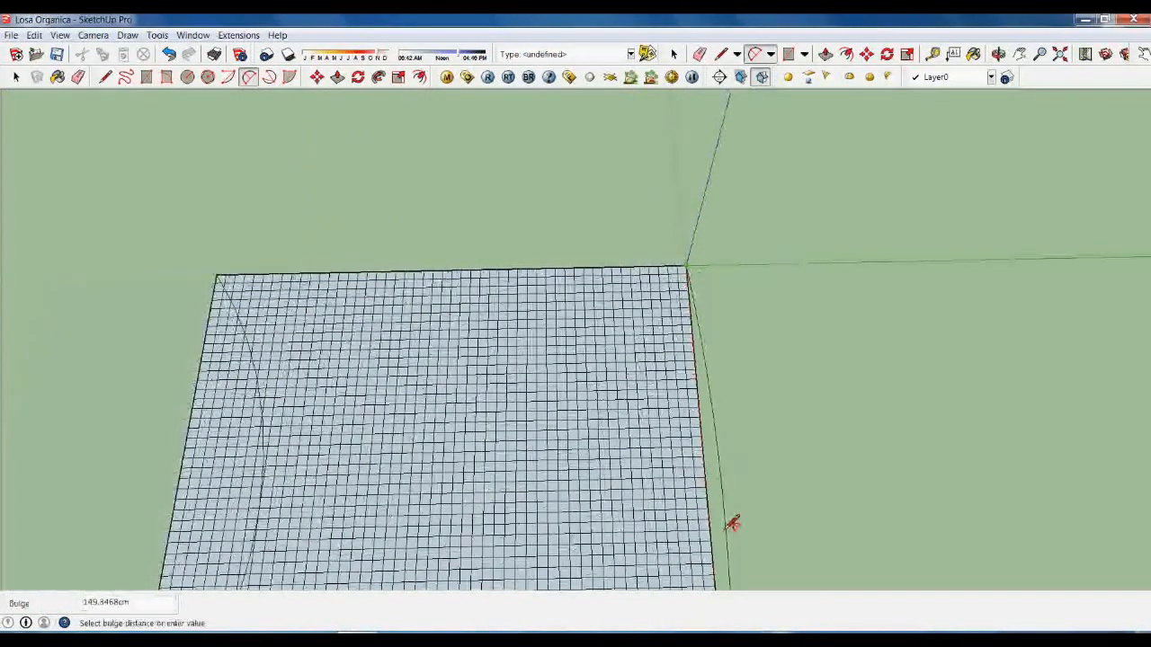
pyautogui.scroll(3, 715, 517)
pyautogui.scroll(3, 712, 515)
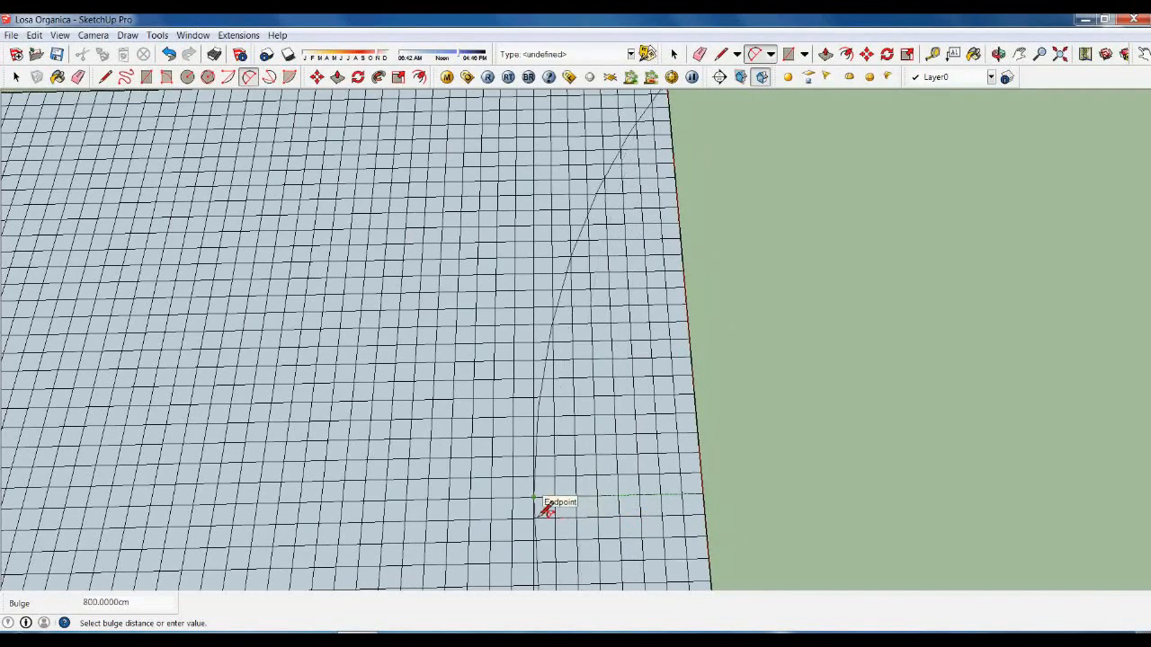
pyautogui.click(542, 509)
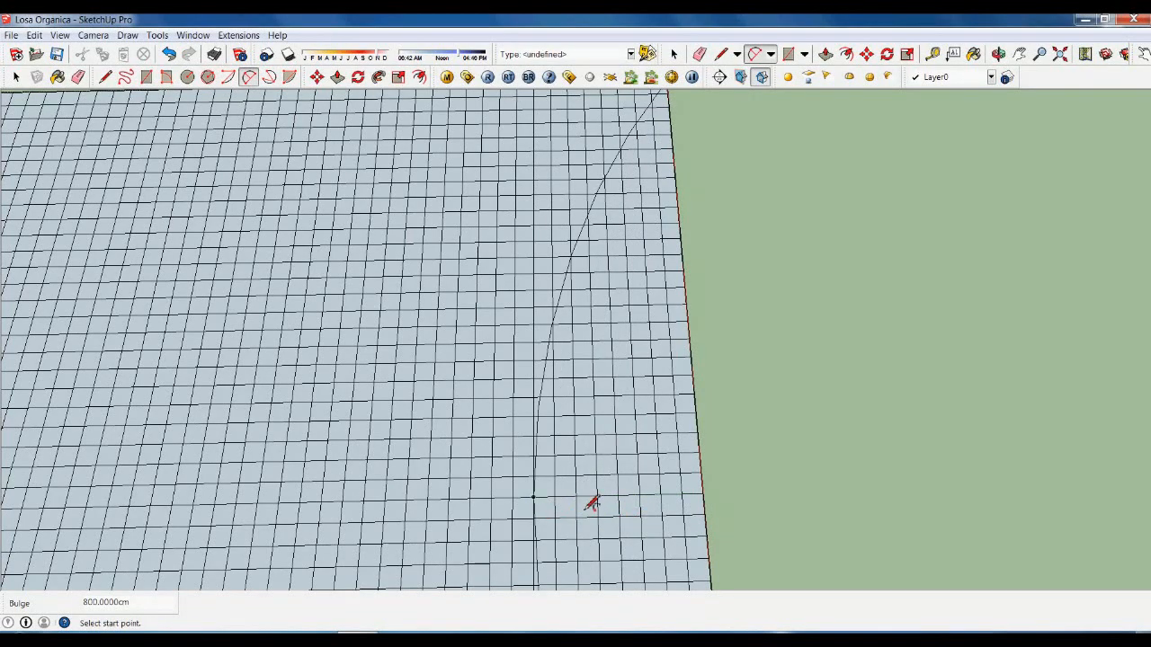
pyautogui.scroll(-3, 608, 465)
# Draw the last 800 cm bulge arc from the bottom corner to the corner near the origin.
pyautogui.moveTo(299, 517); pyautogui.dragTo(693, 594, button='middle')
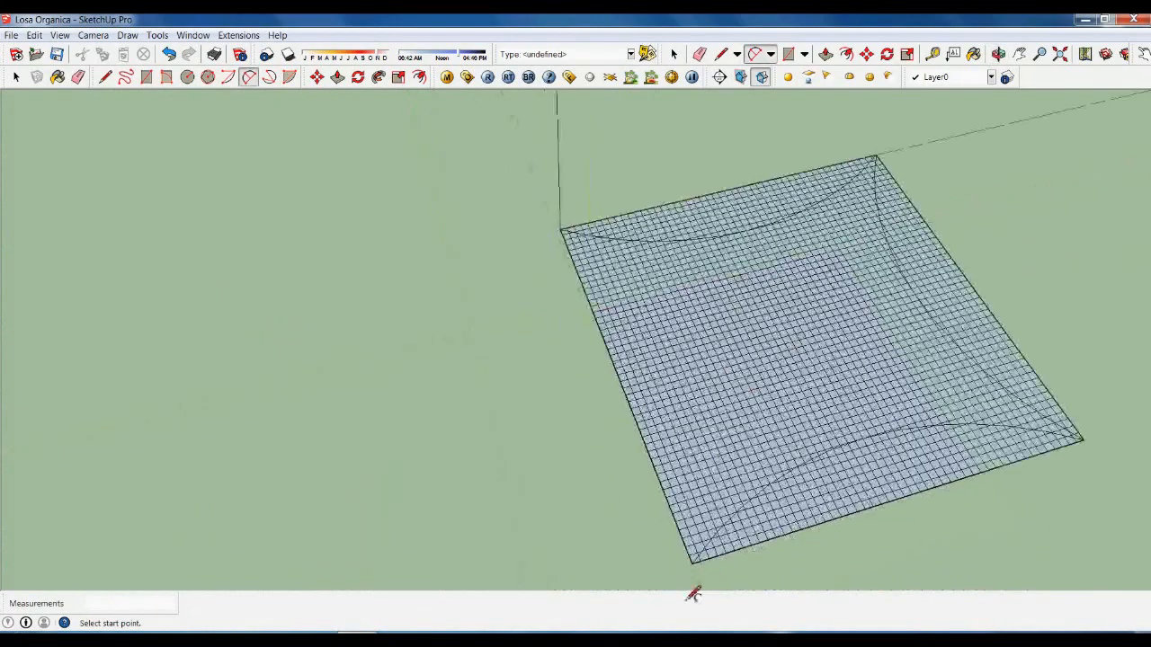
pyautogui.click(698, 571)
pyautogui.scroll(2, 566, 232)
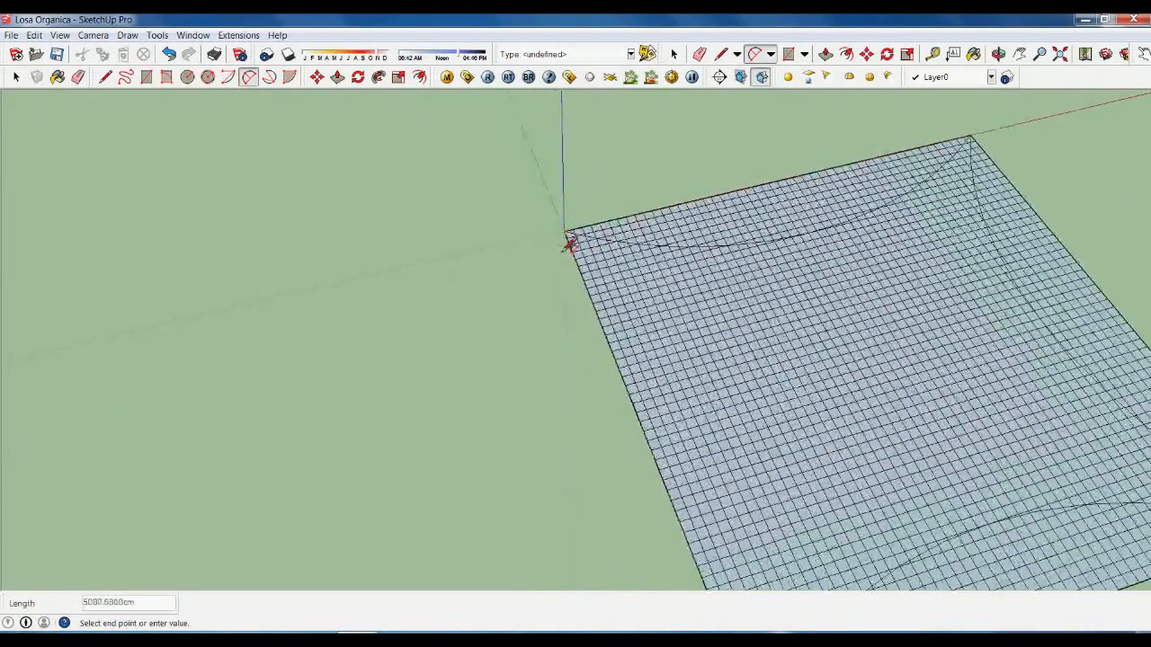
pyautogui.scroll(1, 569, 241)
pyautogui.click(569, 237)
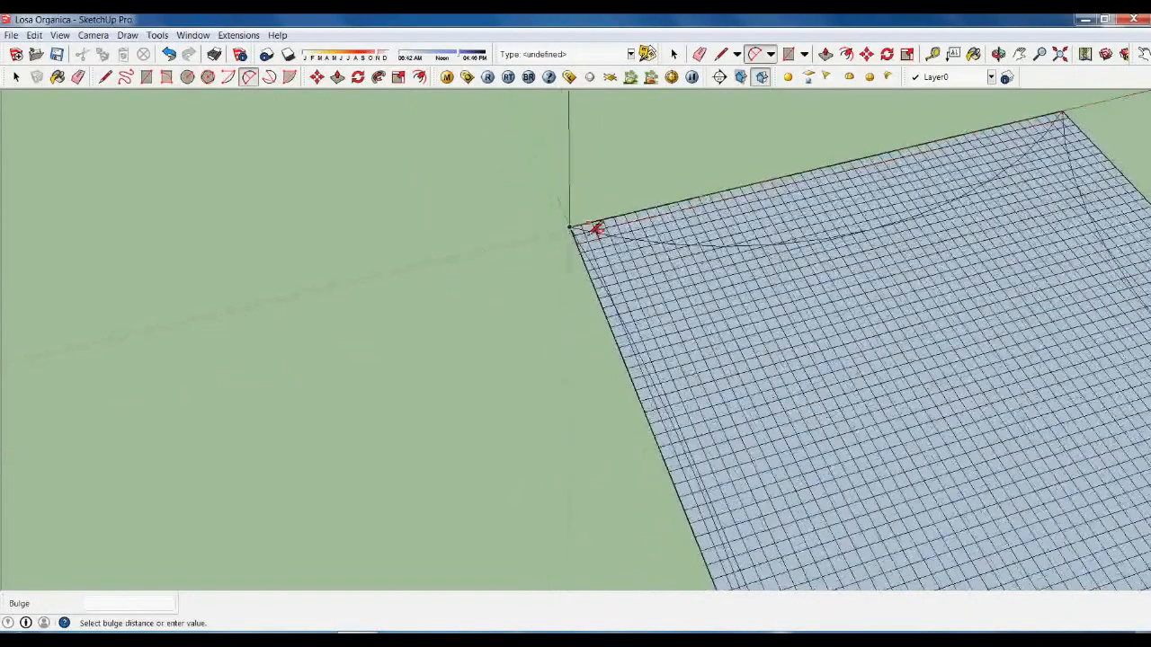
pyautogui.scroll(3, 685, 461)
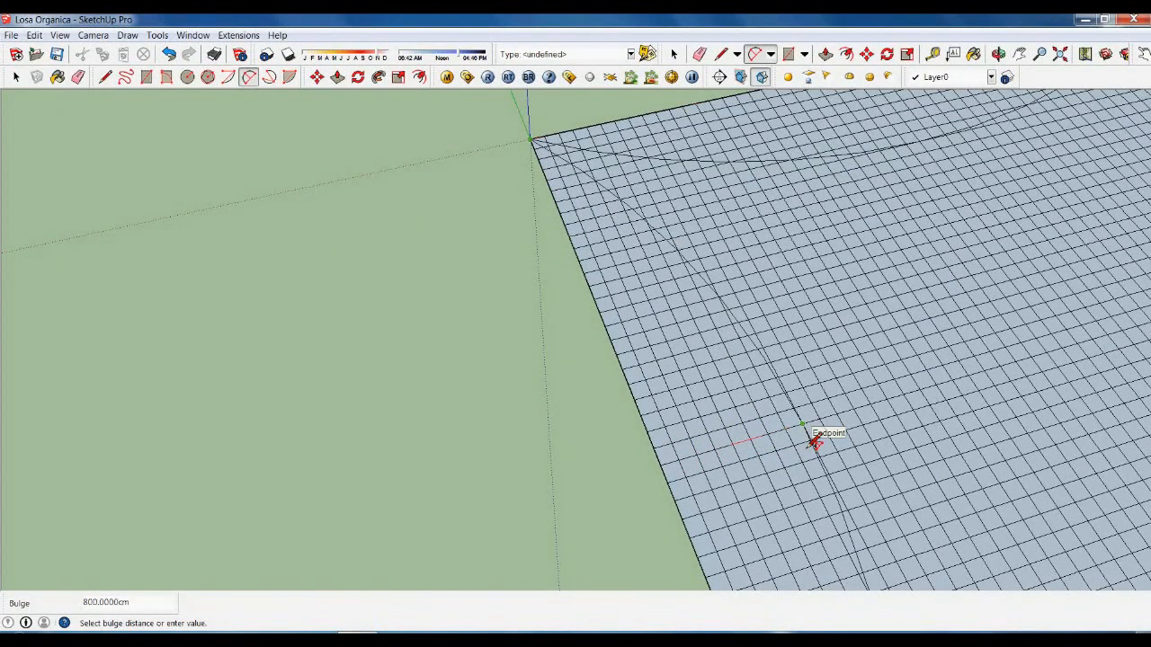
pyautogui.click(814, 441)
pyautogui.scroll(-5, 707, 312)
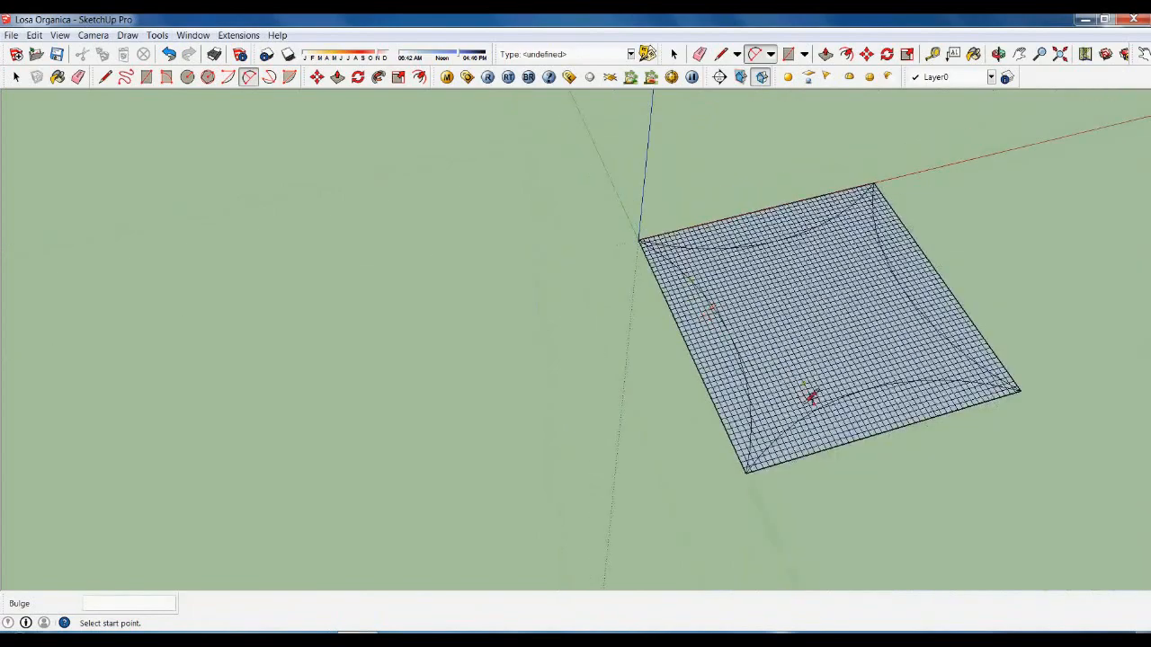
pyautogui.press('space')
pyautogui.scroll(3, 910, 418)
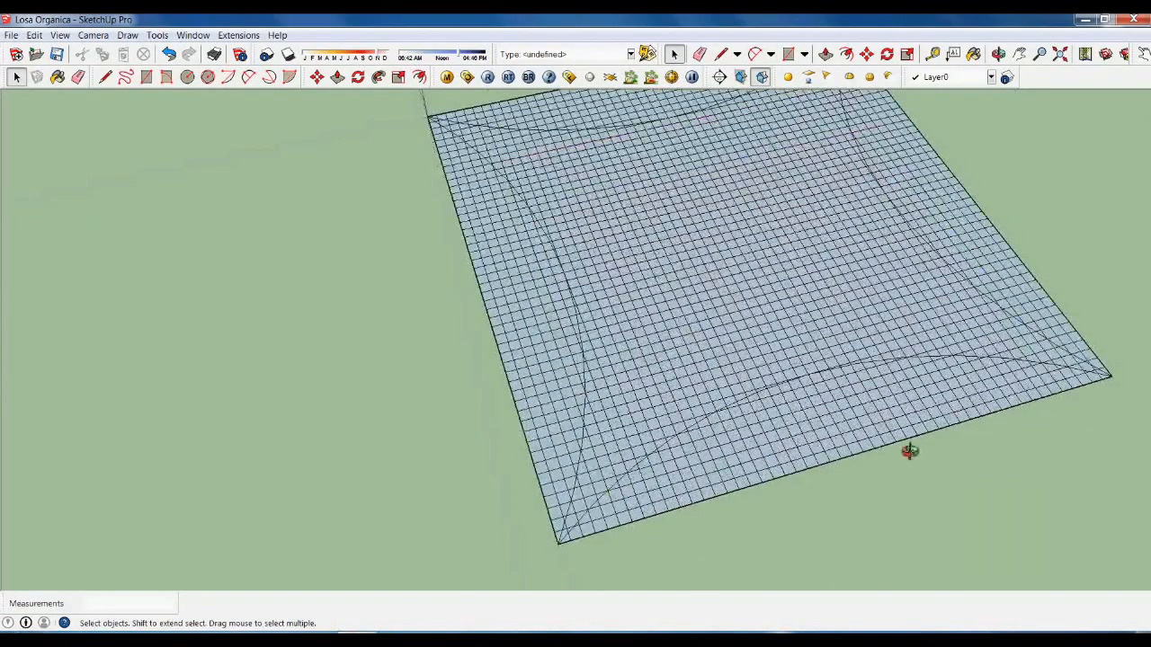
# Tilt the view onto the slab and delete the first blocks of grid cells outside the arc.
pyautogui.moveTo(909, 452); pyautogui.dragTo(919, 527, button='middle')
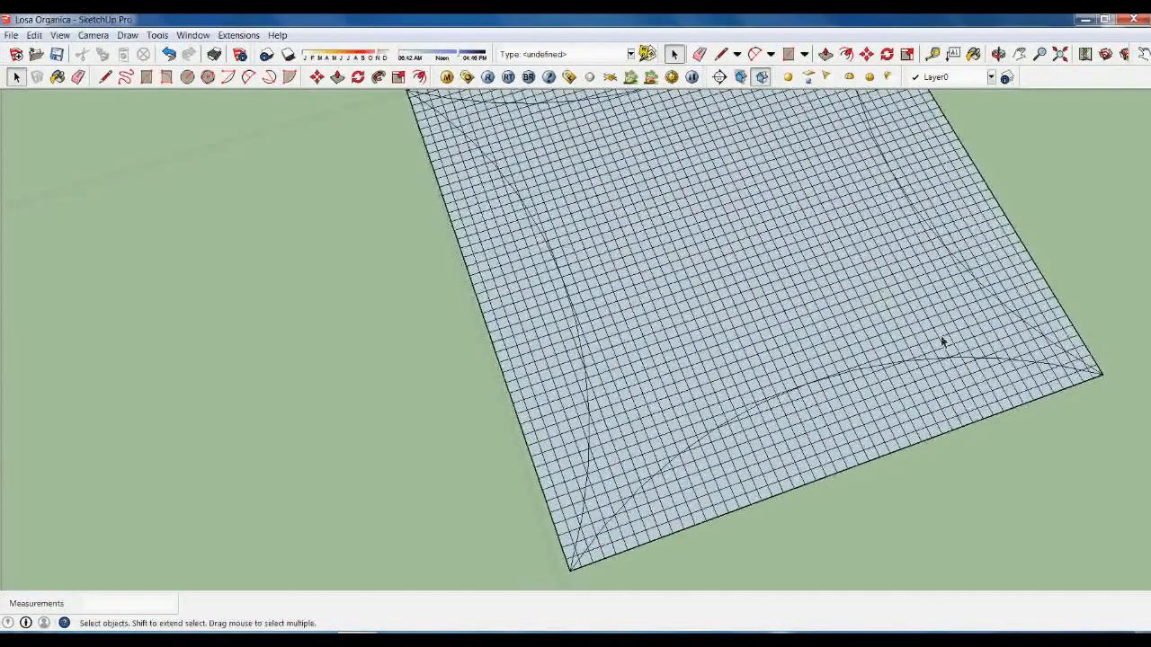
pyautogui.moveTo(940, 487); pyautogui.dragTo(816, 409)
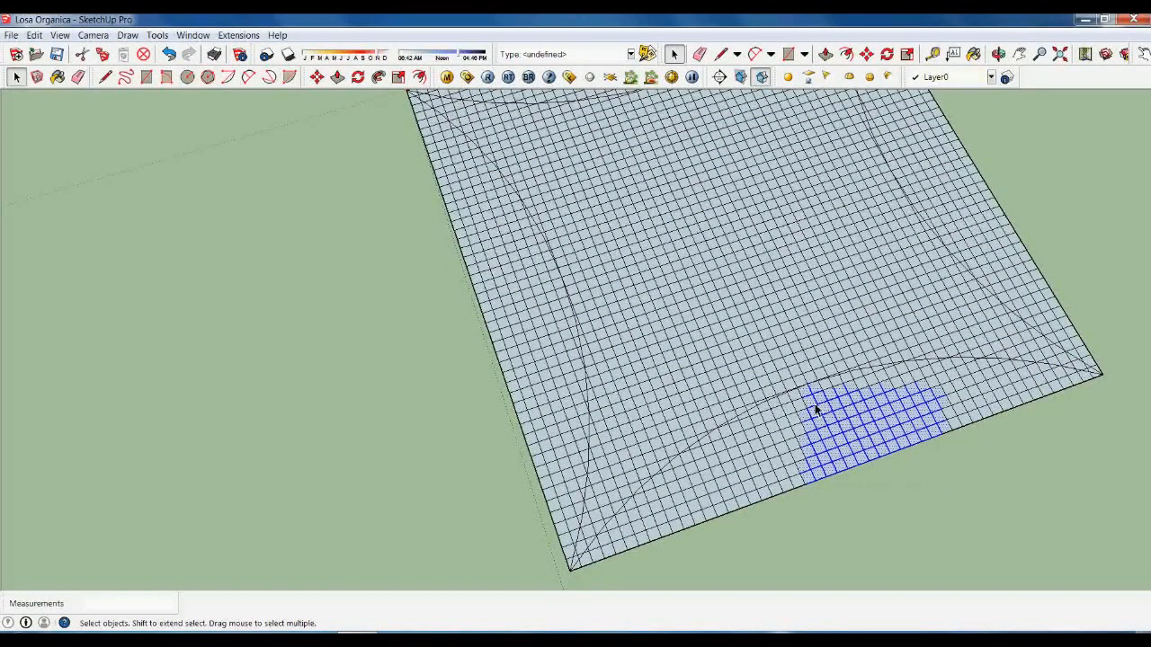
pyautogui.press('Delete')
pyautogui.scroll(6, 971, 411)
pyautogui.moveTo(998, 446); pyautogui.dragTo(895, 329)
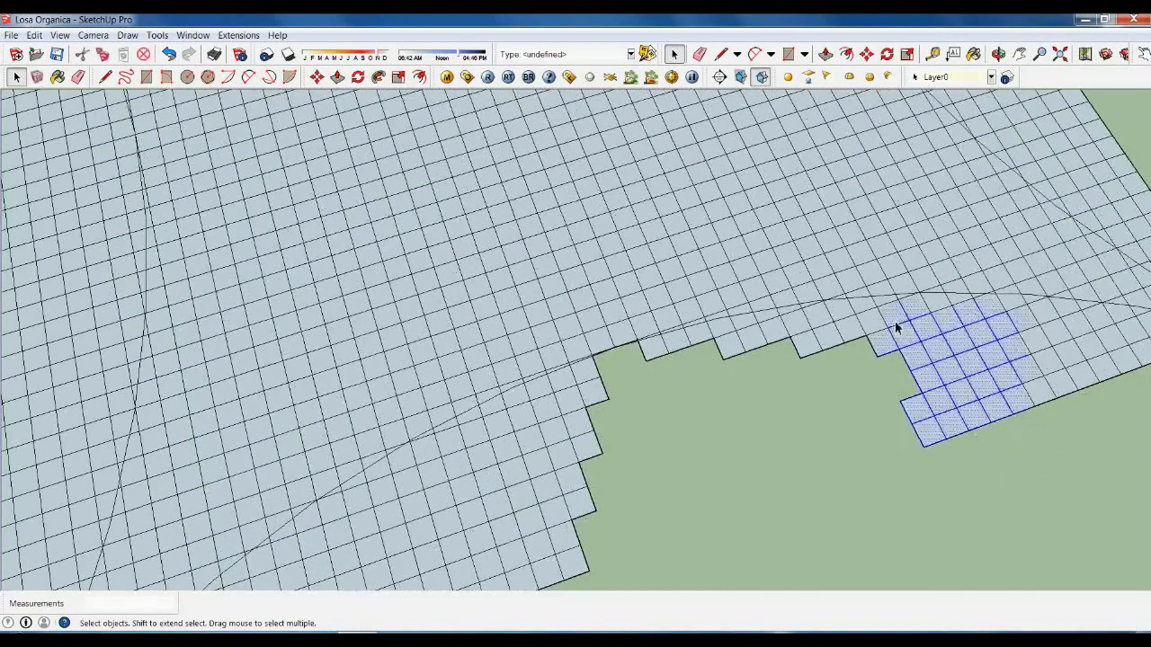
pyautogui.press('Delete')
pyautogui.scroll(5, 886, 319)
# Delete the leftover cells and the small edge triangle past the curved edge.
pyautogui.moveTo(887, 404); pyautogui.dragTo(811, 385)
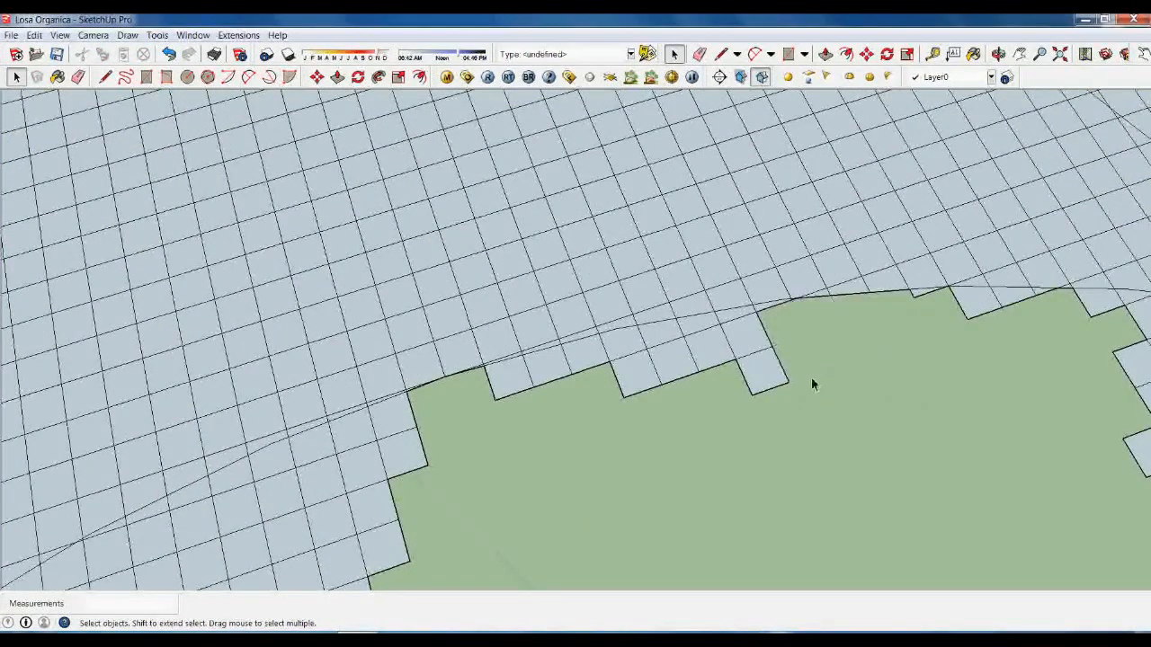
pyautogui.moveTo(723, 328)
pyautogui.mouseDown()
pyautogui.moveTo(757, 324)
pyautogui.moveTo(740, 333)
pyautogui.mouseUp()
pyautogui.press('Delete')
pyautogui.scroll(5, 767, 310)
pyautogui.press('Delete')
pyautogui.scroll(-4, 860, 342)
pyautogui.moveTo(551, 389); pyautogui.dragTo(554, 386)
pyautogui.press('Delete')
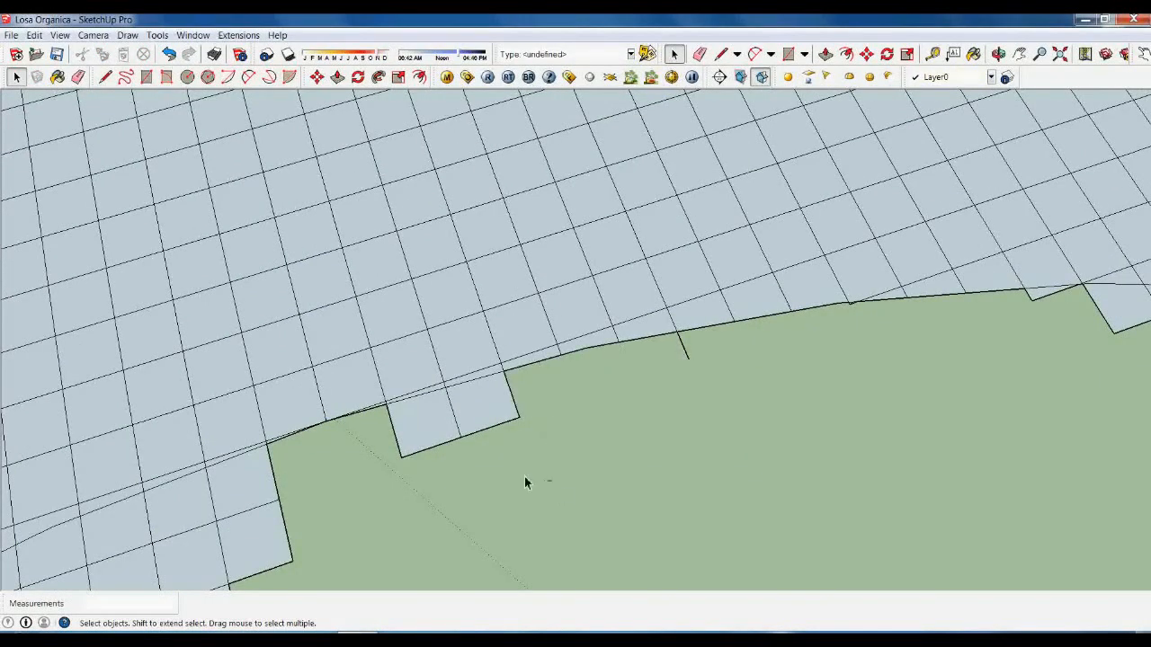
# Remove the small edge cells and a short stray edge beyond the arc.
pyautogui.moveTo(385, 441); pyautogui.dragTo(382, 430)
pyautogui.press('Delete')
pyautogui.scroll(4, 722, 378)
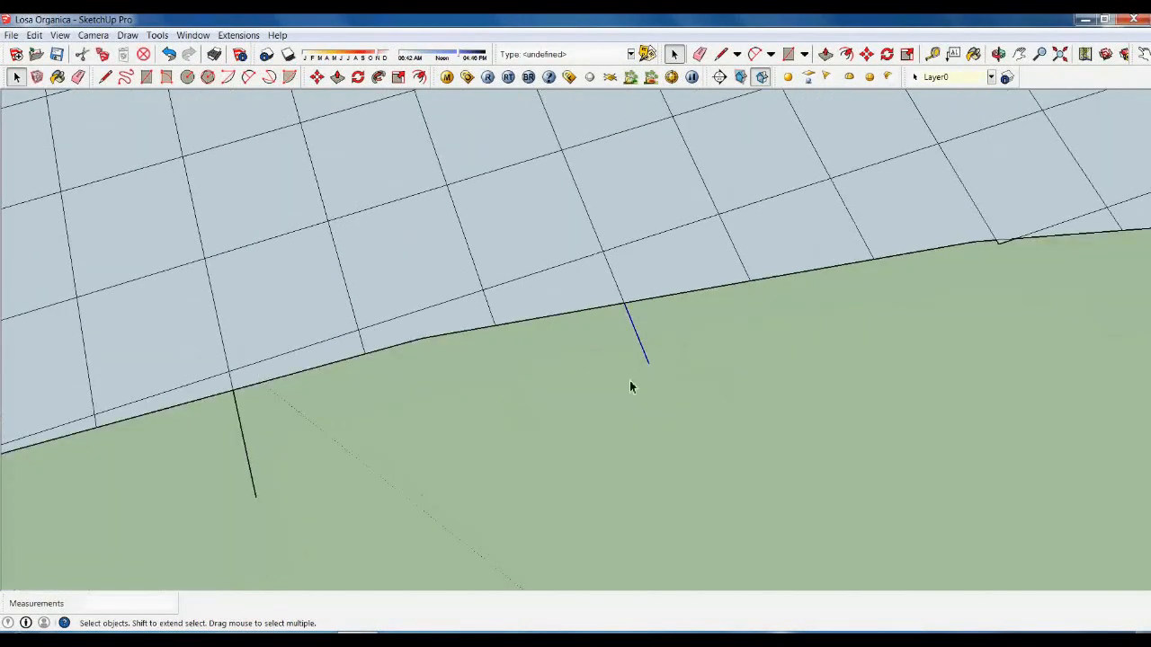
pyautogui.moveTo(326, 468); pyautogui.dragTo(178, 463)
pyautogui.press('Delete')
pyautogui.scroll(-3, 211, 476)
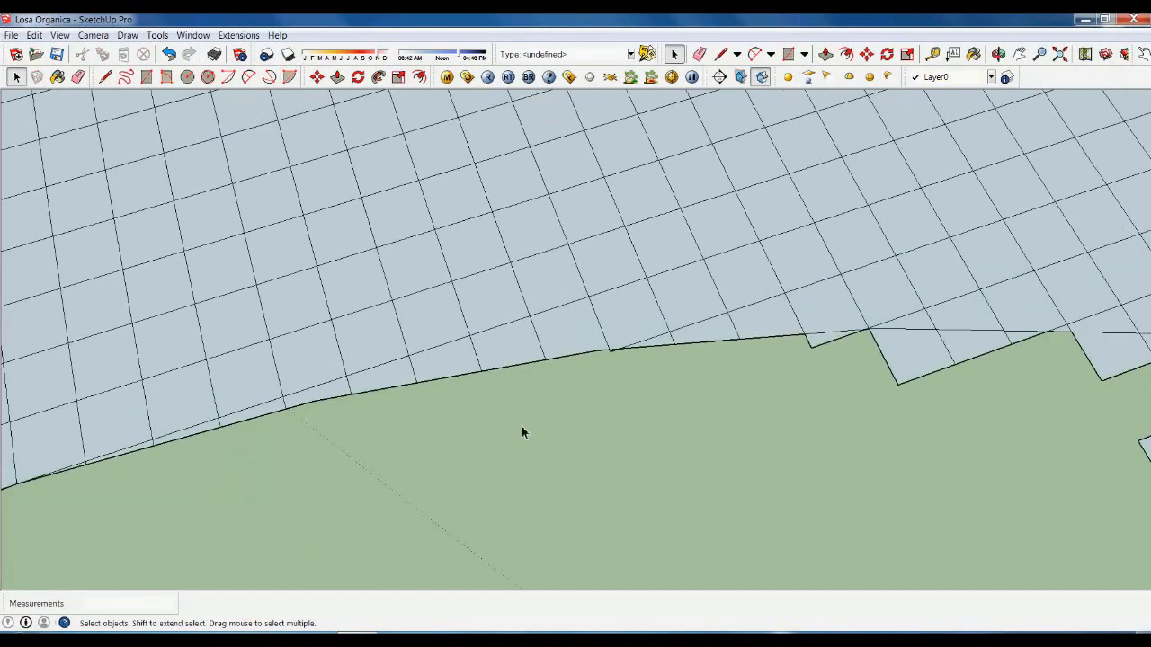
pyautogui.scroll(3, 791, 361)
pyautogui.scroll(1, 792, 362)
# Delete the notch triangles along the boundary to straighten the curved edge.
pyautogui.moveTo(808, 374); pyautogui.dragTo(764, 335)
pyautogui.press('Delete')
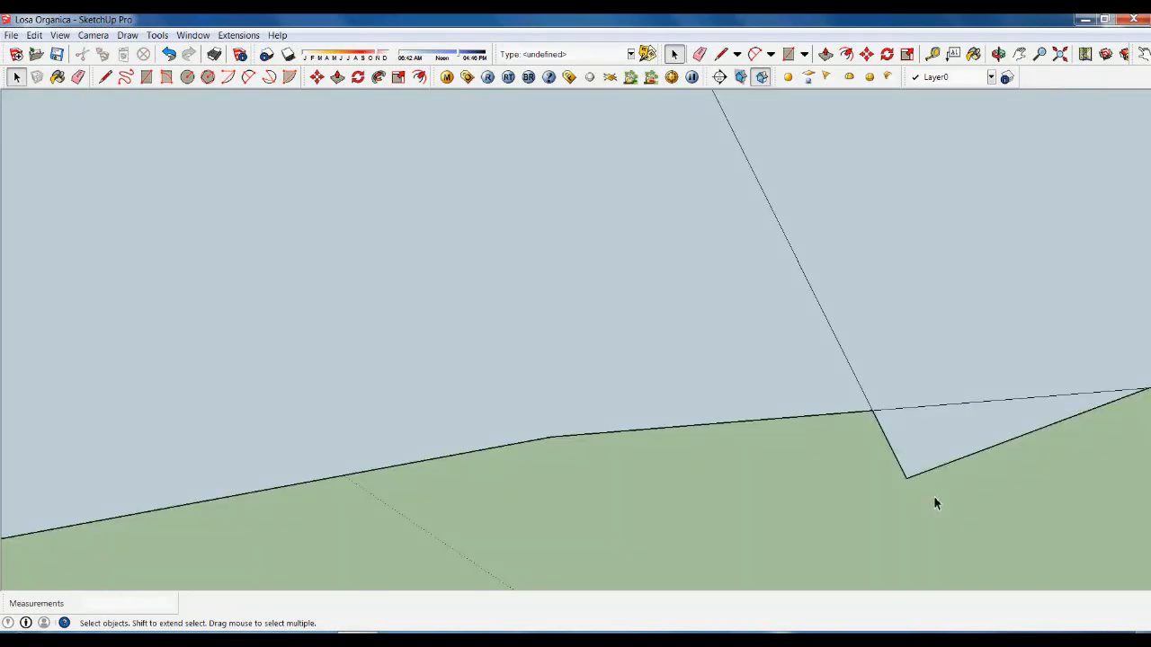
pyautogui.moveTo(933, 504); pyautogui.dragTo(897, 477)
pyautogui.press('Delete')
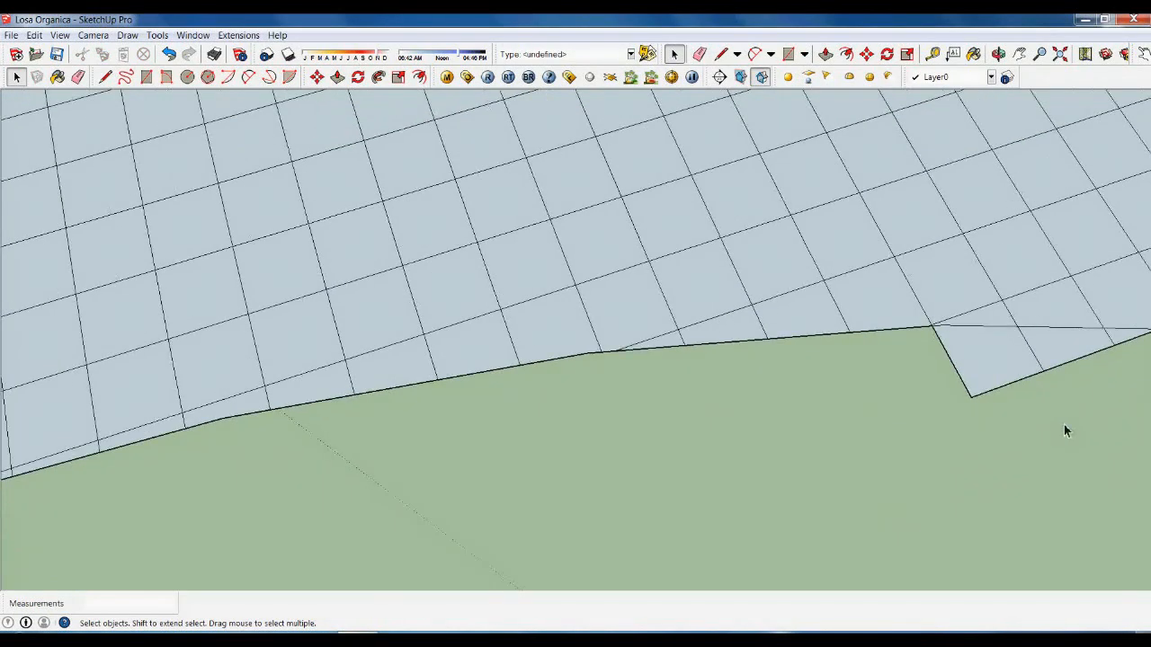
pyautogui.moveTo(991, 396); pyautogui.dragTo(883, 436)
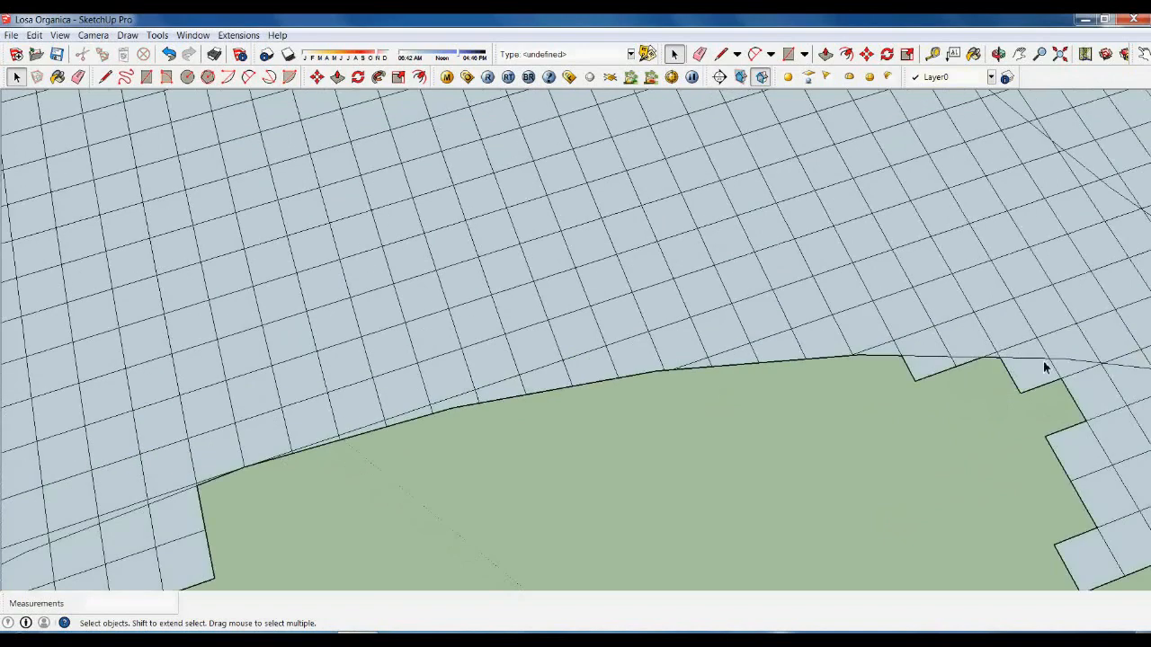
pyautogui.scroll(3, 989, 378)
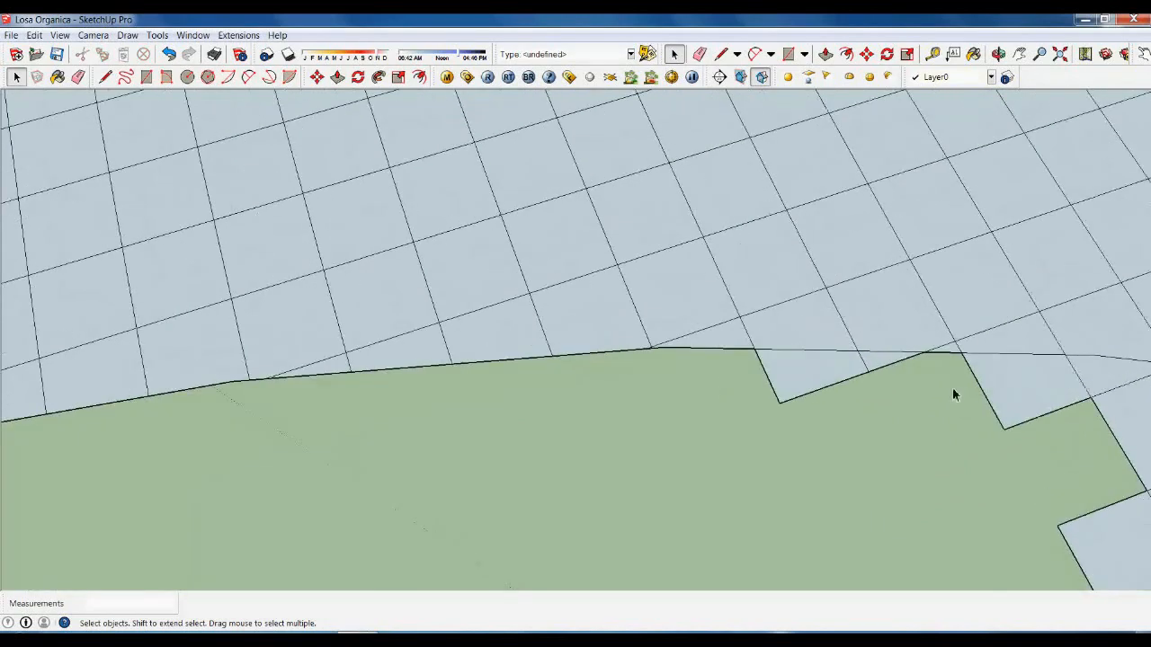
pyautogui.moveTo(857, 379); pyautogui.dragTo(855, 380)
pyautogui.press('Delete')
pyautogui.moveTo(744, 382); pyautogui.dragTo(799, 386)
pyautogui.press('Delete')
pyautogui.scroll(-3, 640, 348)
pyautogui.scroll(2, 896, 420)
# Remove further notch faces so the edge runs straight.
pyautogui.press('Delete')
pyautogui.scroll(-2, 791, 356)
pyautogui.scroll(-2, 760, 385)
pyautogui.press('Delete')
pyautogui.scroll(1, 1057, 452)
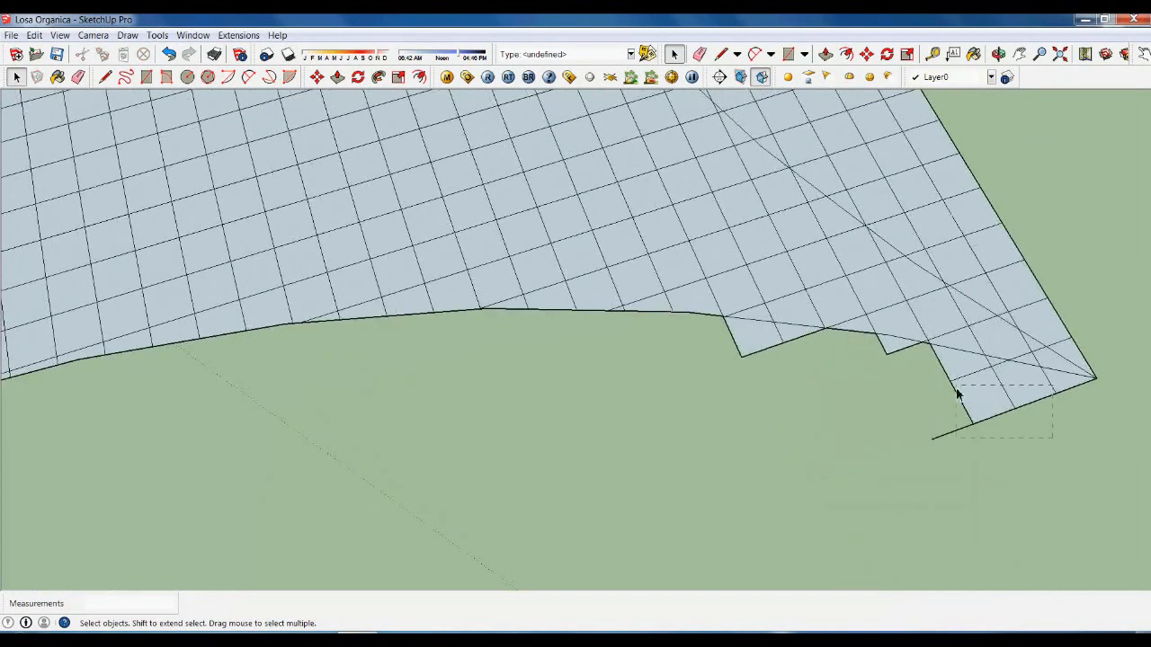
pyautogui.press('Delete')
pyautogui.moveTo(954, 392); pyautogui.dragTo(1013, 389)
pyautogui.scroll(3, 1056, 392)
pyautogui.press('Delete')
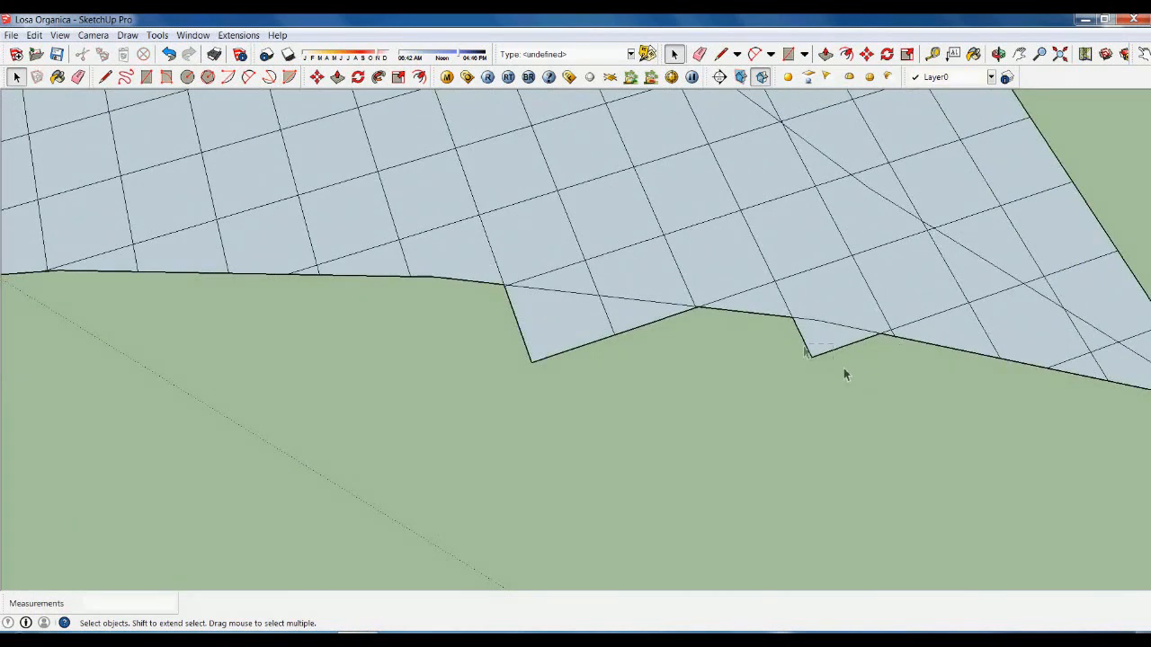
# Clear the small notches and a stray edge from the slab boundary.
pyautogui.moveTo(844, 367); pyautogui.dragTo(799, 346)
pyautogui.press('Delete')
pyautogui.moveTo(571, 326); pyautogui.dragTo(570, 327)
pyautogui.press('Delete')
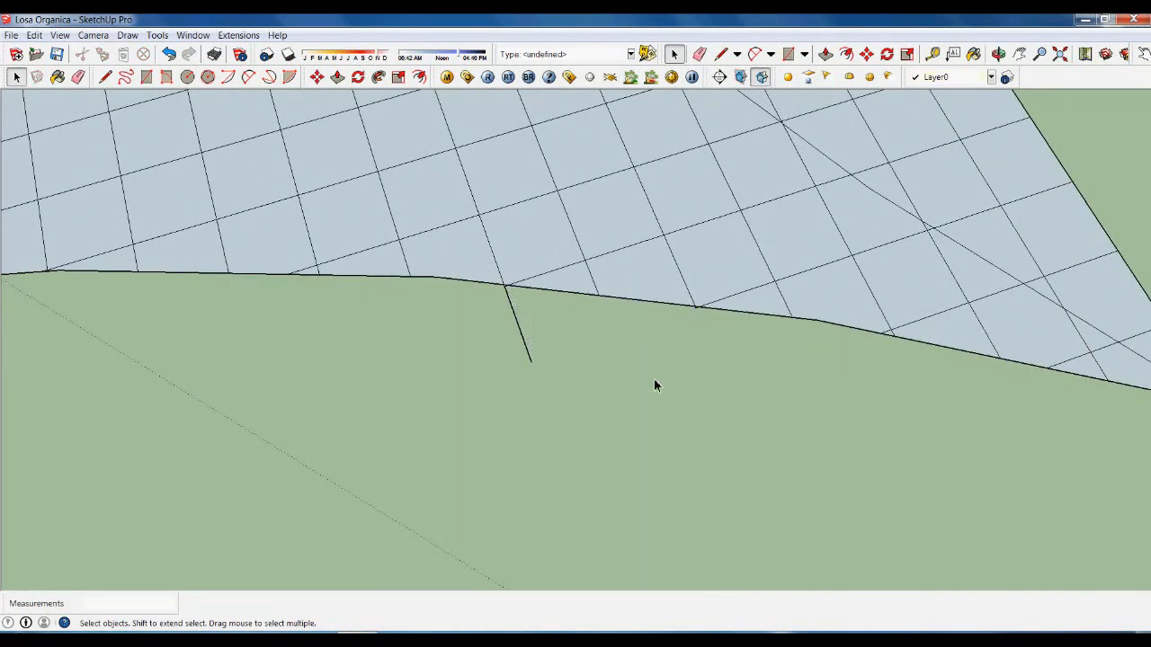
pyautogui.moveTo(496, 357); pyautogui.dragTo(477, 348)
pyautogui.press('Delete')
pyautogui.scroll(-8, 504, 360)
# Delete leftover stepped cells and stub edges outside the curve.
pyautogui.moveTo(824, 411); pyautogui.dragTo(719, 395, button='middle')
pyautogui.moveTo(710, 471); pyautogui.dragTo(593, 360)
pyautogui.press('Delete')
pyautogui.moveTo(640, 496); pyautogui.dragTo(477, 386)
pyautogui.scroll(6, 558, 420)
pyautogui.press('Delete')
pyautogui.press('Delete')
pyautogui.scroll(-5, 652, 274)
pyautogui.moveTo(629, 503); pyautogui.dragTo(530, 391)
# Remove the notch cells and stray geometry on the boundary.
pyautogui.press('Delete')
pyautogui.moveTo(525, 537); pyautogui.dragTo(420, 445)
pyautogui.press('Delete')
pyautogui.scroll(5, 502, 368)
pyautogui.moveTo(530, 468); pyautogui.dragTo(468, 381)
pyautogui.press('Delete')
pyautogui.moveTo(426, 481); pyautogui.dragTo(403, 440)
# Trim the stepped notch cells near the slab corner.
pyautogui.press('Delete')
pyautogui.scroll(6, 350, 442)
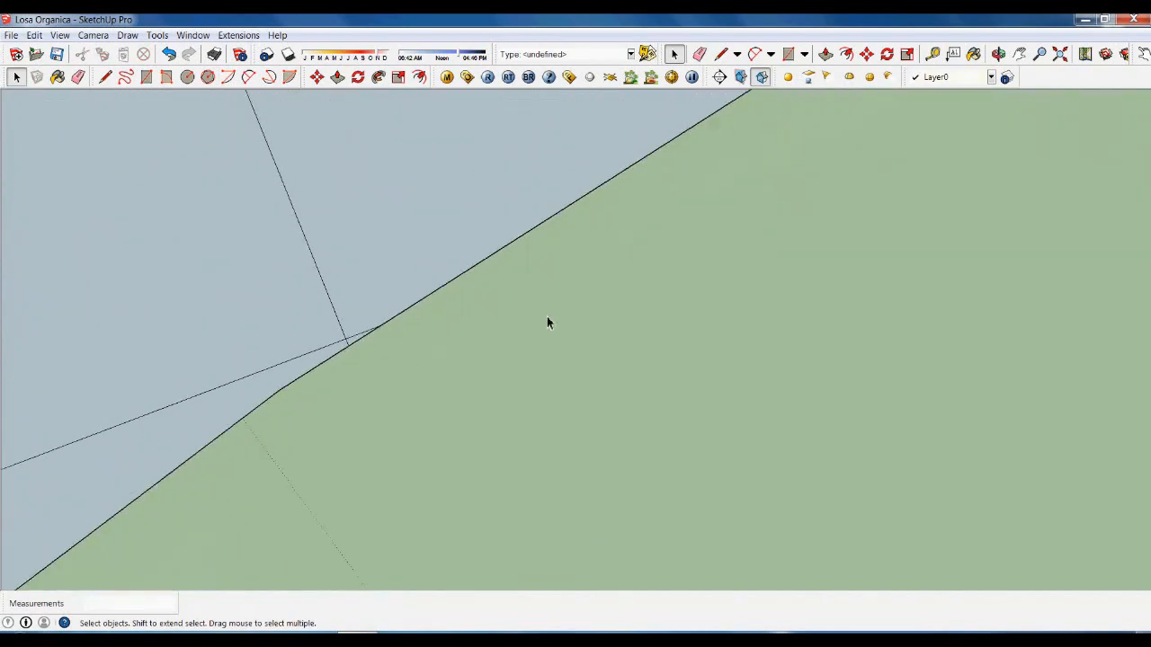
pyautogui.scroll(-10, 575, 299)
pyautogui.moveTo(629, 462); pyautogui.dragTo(541, 319)
pyautogui.press('Delete')
pyautogui.moveTo(450, 429); pyautogui.dragTo(448, 424)
pyautogui.press('Delete')
pyautogui.scroll(3, 434, 486)
pyautogui.scroll(5, 395, 474)
pyautogui.press('Delete')
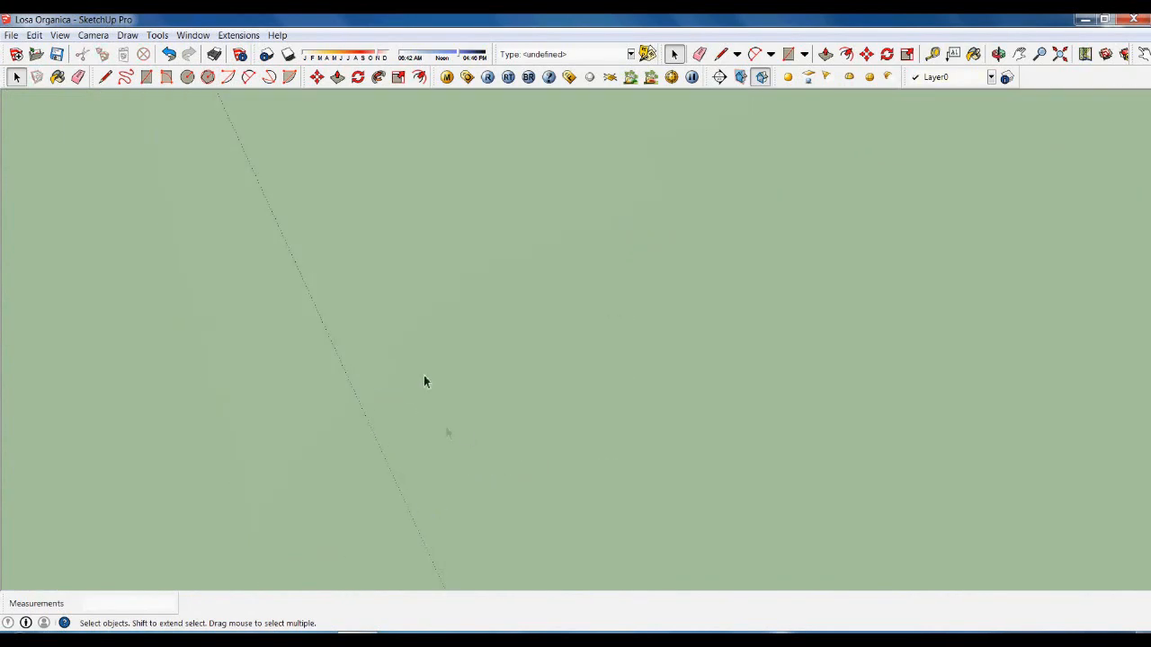
pyautogui.moveTo(524, 426); pyautogui.dragTo(475, 396)
# Delete stub edges and stepped notch cells along the boundary.
pyautogui.press('Delete')
pyautogui.scroll(-5, 524, 523)
pyautogui.moveTo(709, 353); pyautogui.dragTo(615, 309)
pyautogui.press('Delete')
pyautogui.scroll(3, 607, 283)
pyautogui.moveTo(802, 335); pyautogui.dragTo(714, 230)
pyautogui.press('Delete')
pyautogui.scroll(10, 790, 165)
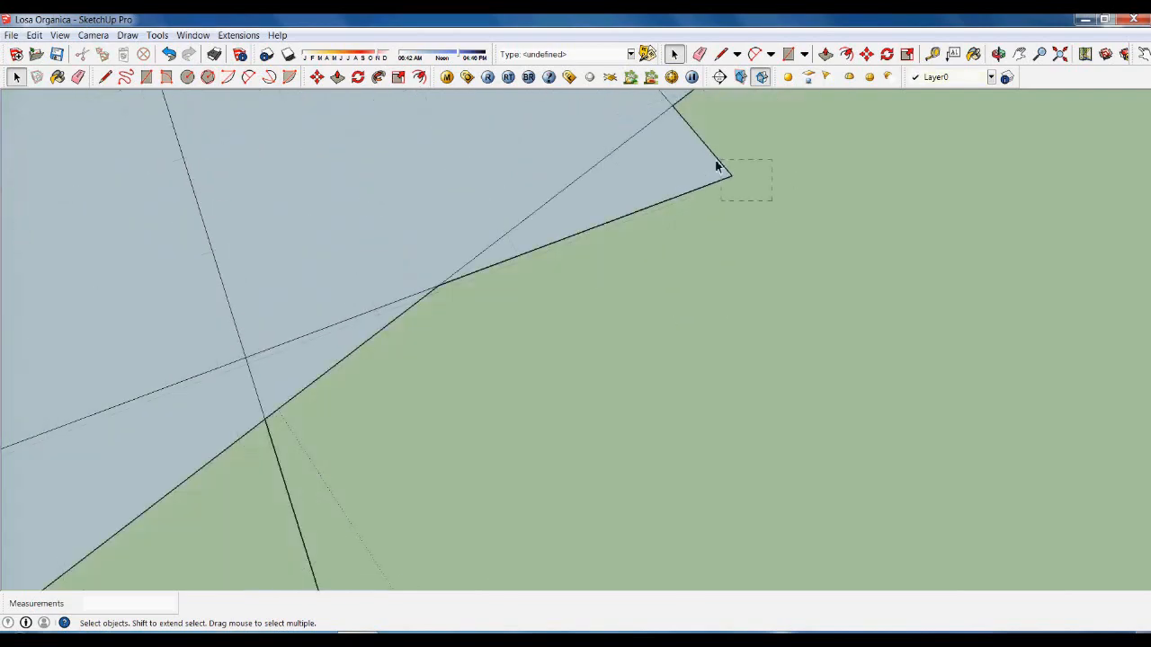
pyautogui.scroll(-8, 779, 179)
pyautogui.scroll(8, 678, 184)
pyautogui.scroll(-10, 616, 317)
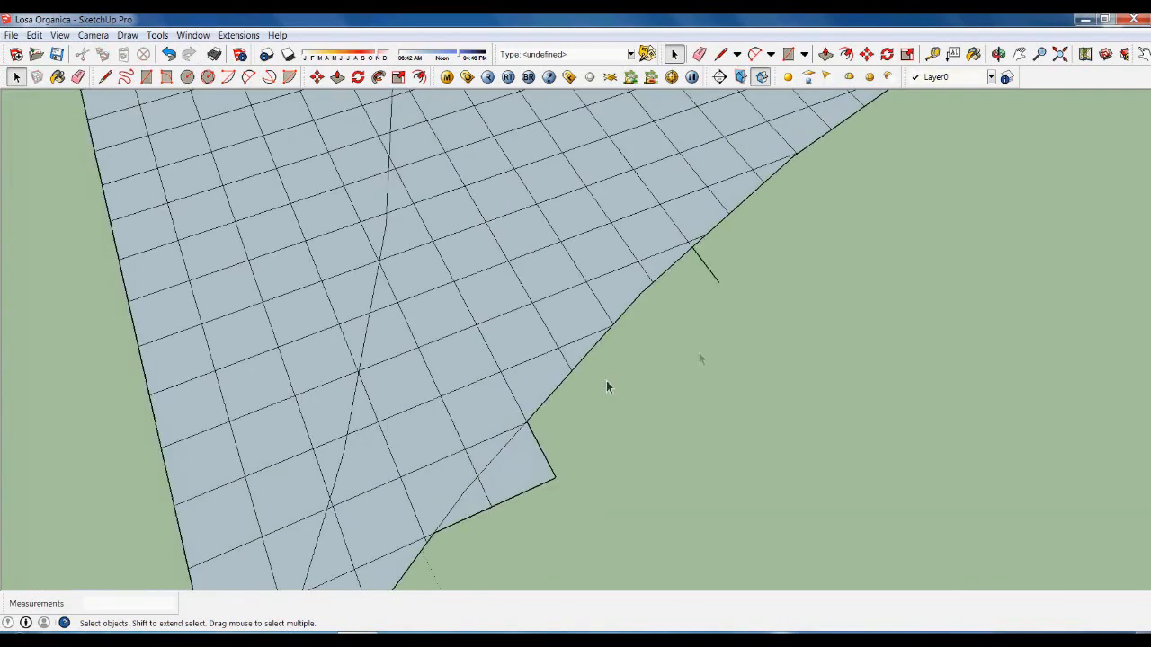
# Remove the protruding cells at the slab boundary.
pyautogui.moveTo(732, 287); pyautogui.dragTo(701, 257)
pyautogui.press('Delete')
pyautogui.keyDown('shift'); pyautogui.moveTo(616, 503); pyautogui.dragTo(742, 353, button='middle'); pyautogui.keyUp('shift')
pyautogui.moveTo(711, 340); pyautogui.dragTo(664, 300)
pyautogui.press('Delete')
pyautogui.moveTo(640, 361); pyautogui.dragTo(614, 338)
# Delete stepped cell groups along the long edge up to the corner.
pyautogui.press('Delete')
pyautogui.scroll(-5, 666, 375)
pyautogui.moveTo(666, 423); pyautogui.dragTo(754, 435, button='middle')
pyautogui.scroll(-3, 850, 321)
pyautogui.moveTo(774, 387); pyautogui.dragTo(625, 315)
pyautogui.press('Delete')
pyautogui.moveTo(630, 431); pyautogui.dragTo(517, 350)
pyautogui.press('Delete')
pyautogui.scroll(-3, 765, 360)
pyautogui.moveTo(477, 492); pyautogui.dragTo(400, 409)
# Clear the corner cells and notched cells along the long edge.
pyautogui.press('Delete')
pyautogui.moveTo(415, 490); pyautogui.dragTo(362, 438)
pyautogui.press('Delete')
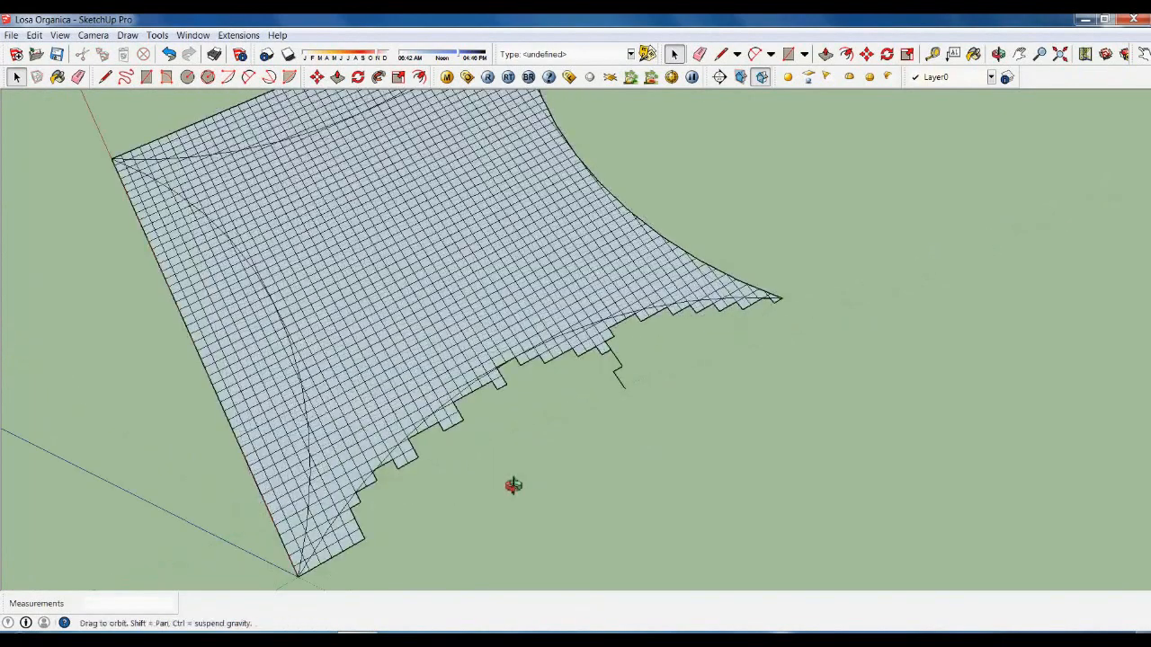
pyautogui.moveTo(513, 485); pyautogui.dragTo(687, 621, button='middle')
pyautogui.moveTo(652, 567); pyautogui.dragTo(486, 515)
pyautogui.press('Delete')
pyautogui.scroll(-3, 589, 458)
pyautogui.scroll(2, 590, 460)
pyautogui.moveTo(611, 561); pyautogui.dragTo(482, 467)
pyautogui.press('Delete')
pyautogui.scroll(6, 490, 466)
pyautogui.moveTo(485, 521); pyautogui.dragTo(418, 472)
# Delete the remaining boundary cells, the left notch and a sliver triangle.
pyautogui.press('Delete')
pyautogui.press('Delete')
pyautogui.moveTo(770, 493); pyautogui.dragTo(655, 419)
pyautogui.moveTo(670, 502); pyautogui.dragTo(625, 442)
pyautogui.press('Delete')
pyautogui.moveTo(698, 475); pyautogui.dragTo(667, 426)
pyautogui.moveTo(746, 498); pyautogui.dragTo(670, 426)
pyautogui.press('Delete')
pyautogui.moveTo(652, 490); pyautogui.dragTo(593, 432)
pyautogui.press('Delete')
pyautogui.scroll(3, 520, 447)
pyautogui.press('Delete')
pyautogui.moveTo(687, 448); pyautogui.dragTo(469, 360)
pyautogui.scroll(8, 523, 449)
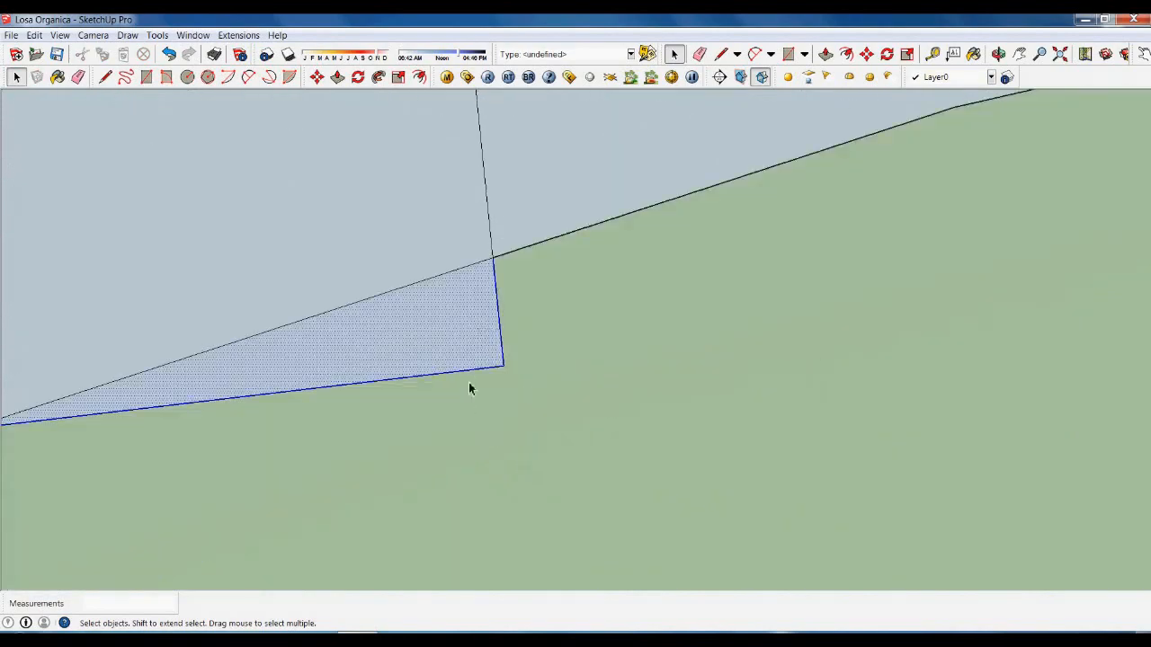
# Remove the grid cells lying right of the curve.
pyautogui.press('Delete')
pyautogui.scroll(-11, 505, 434)
pyautogui.moveTo(867, 456); pyautogui.dragTo(735, 390)
pyautogui.press('Delete')
pyautogui.scroll(5, 697, 382)
pyautogui.scroll(-3, 660, 393)
pyautogui.moveTo(957, 477); pyautogui.dragTo(785, 385)
pyautogui.press('Delete')
pyautogui.press('Delete')
pyautogui.scroll(-1, 725, 432)
pyautogui.press('Delete')
pyautogui.scroll(2, 989, 441)
# Delete leftover notch edges and the small sliver triangle on the right.
pyautogui.press('Delete')
pyautogui.scroll(3, 952, 428)
pyautogui.moveTo(1016, 453); pyautogui.dragTo(860, 409)
pyautogui.press('Delete')
pyautogui.scroll(8, 750, 388)
pyautogui.moveTo(713, 387); pyautogui.dragTo(691, 346)
pyautogui.press('Delete')
pyautogui.scroll(-8, 737, 356)
pyautogui.scroll(3, 899, 382)
pyautogui.moveTo(870, 401); pyautogui.dragTo(805, 364)
# Delete the last stepped cells outside the curve near the origin.
pyautogui.press('Delete')
pyautogui.moveTo(912, 396); pyautogui.dragTo(890, 371)
pyautogui.scroll(-3, 746, 356)
pyautogui.moveTo(925, 432); pyautogui.dragTo(816, 373)
pyautogui.press('Delete')
pyautogui.scroll(2, 960, 412)
pyautogui.moveTo(1041, 420); pyautogui.dragTo(937, 386)
pyautogui.press('Delete')
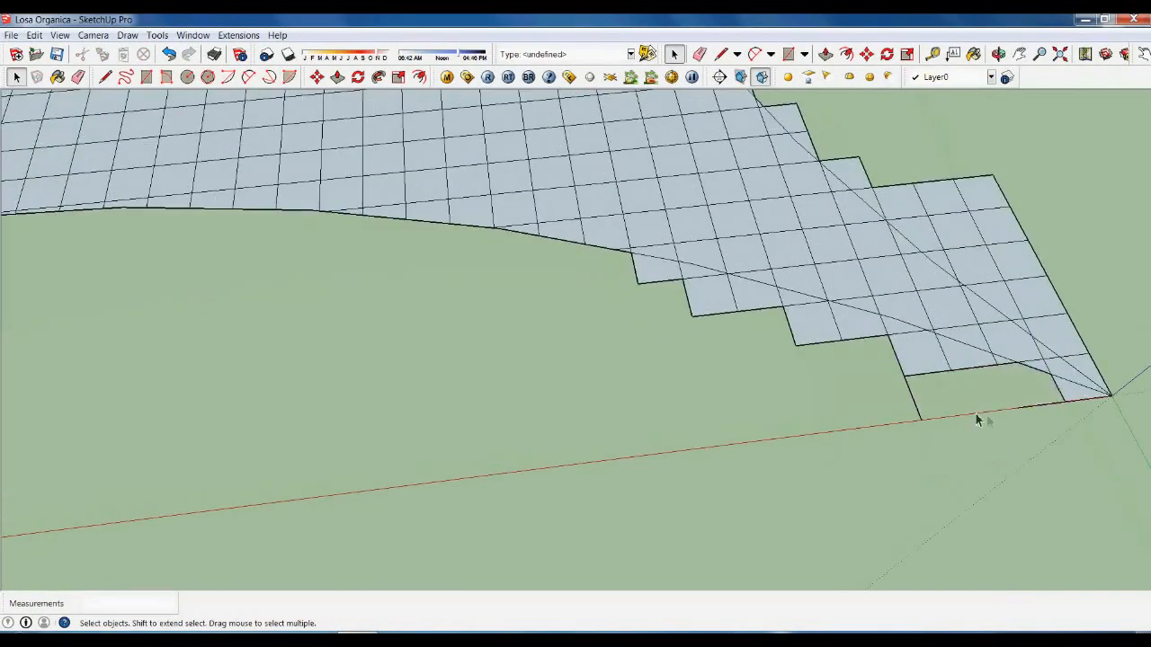
pyautogui.moveTo(976, 419); pyautogui.dragTo(891, 353)
pyautogui.press('Delete')
pyautogui.moveTo(840, 357); pyautogui.dragTo(760, 334)
pyautogui.press('Delete')
pyautogui.scroll(-3, 861, 370)
pyautogui.moveTo(885, 342); pyautogui.dragTo(593, 278, button='middle')
pyautogui.scroll(3, 890, 493)
pyautogui.moveTo(859, 468); pyautogui.dragTo(739, 324)
pyautogui.press('Delete')
pyautogui.moveTo(794, 480); pyautogui.dragTo(711, 440)
# Zoom in and out over the slab to check the four-pointed outline is clean.
pyautogui.scroll(5, 646, 384)
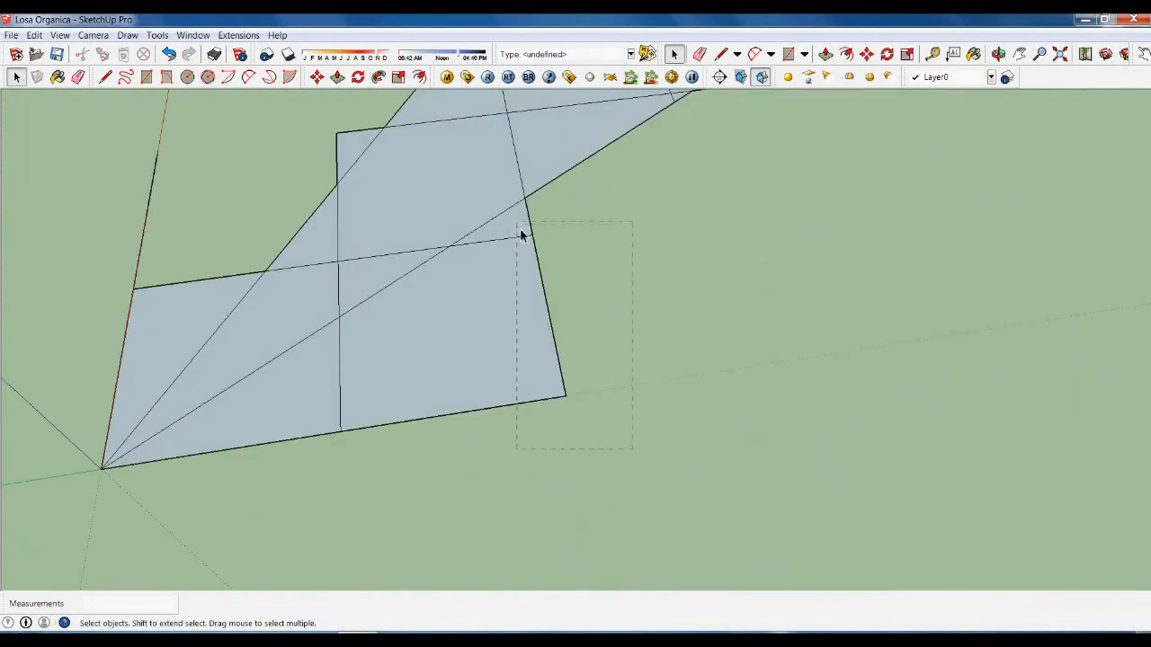
pyautogui.scroll(-6, 524, 236)
pyautogui.scroll(6, 351, 368)
pyautogui.scroll(3, 598, 310)
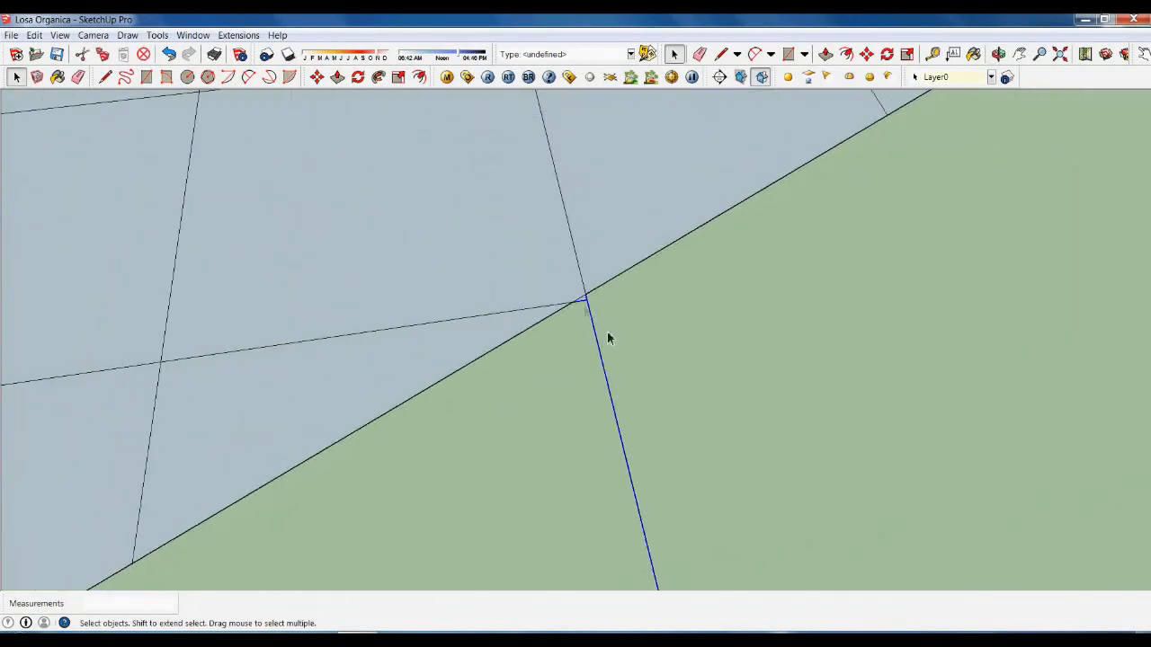
pyautogui.scroll(-4, 575, 305)
pyautogui.scroll(6, 492, 363)
pyautogui.scroll(-4, 490, 356)
pyautogui.scroll(-4, 491, 356)
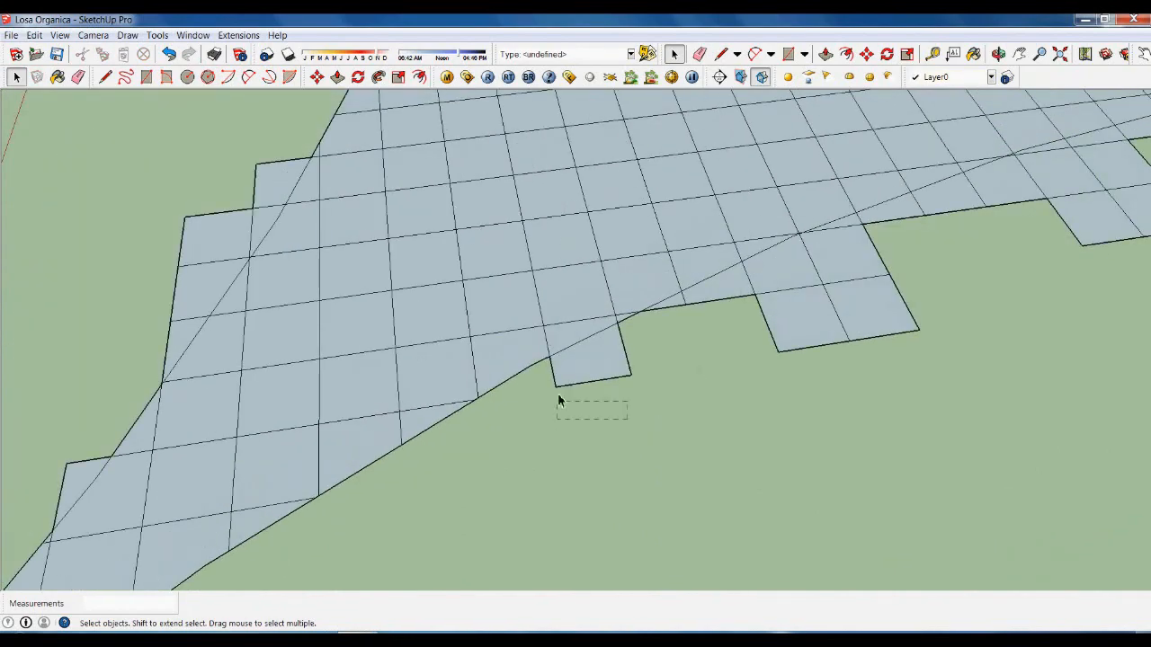
pyautogui.scroll(4, 709, 374)
pyautogui.scroll(-5, 491, 359)
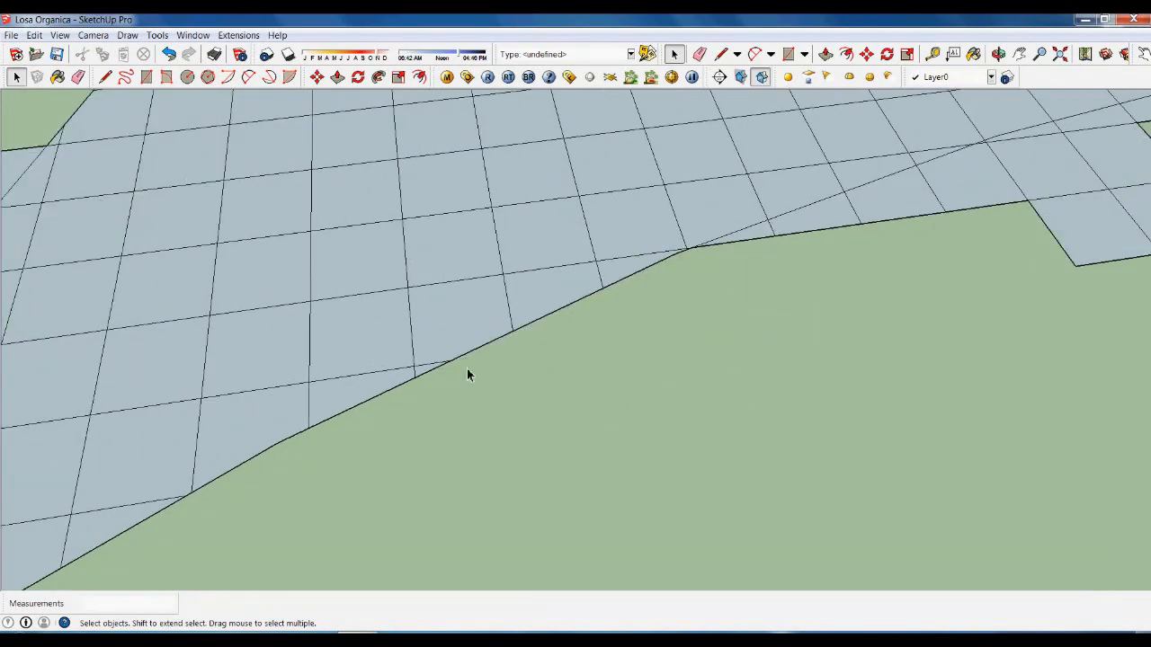
pyautogui.scroll(4, 655, 314)
pyautogui.scroll(-5, 654, 314)
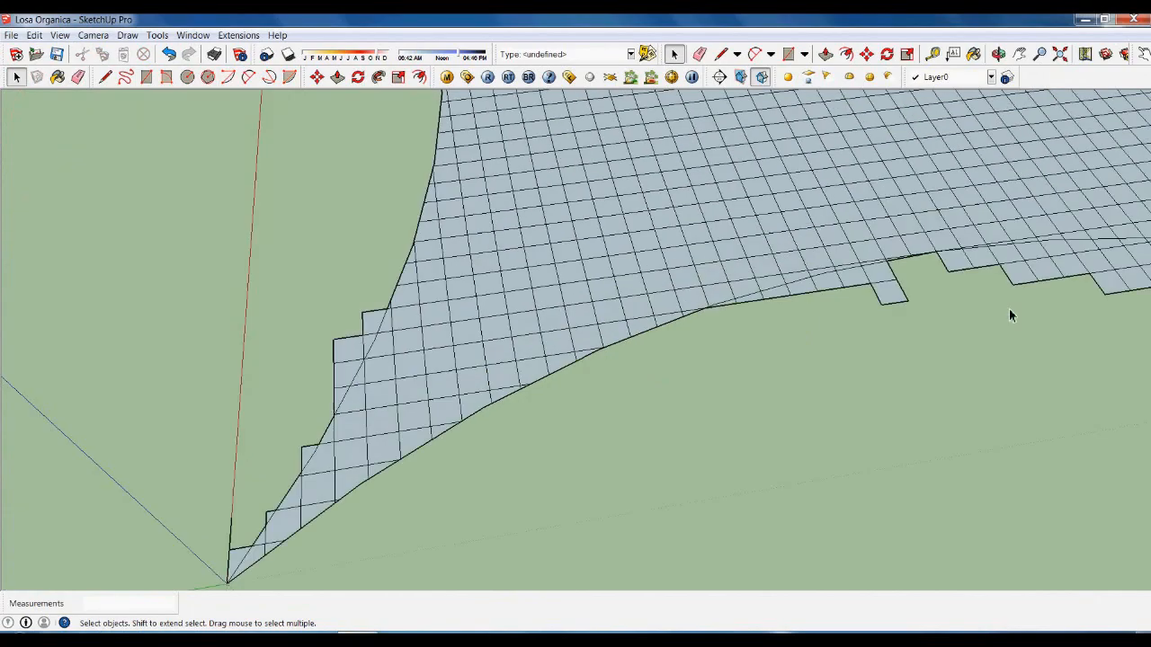
pyautogui.scroll(5, 726, 418)
pyautogui.scroll(2, 570, 390)
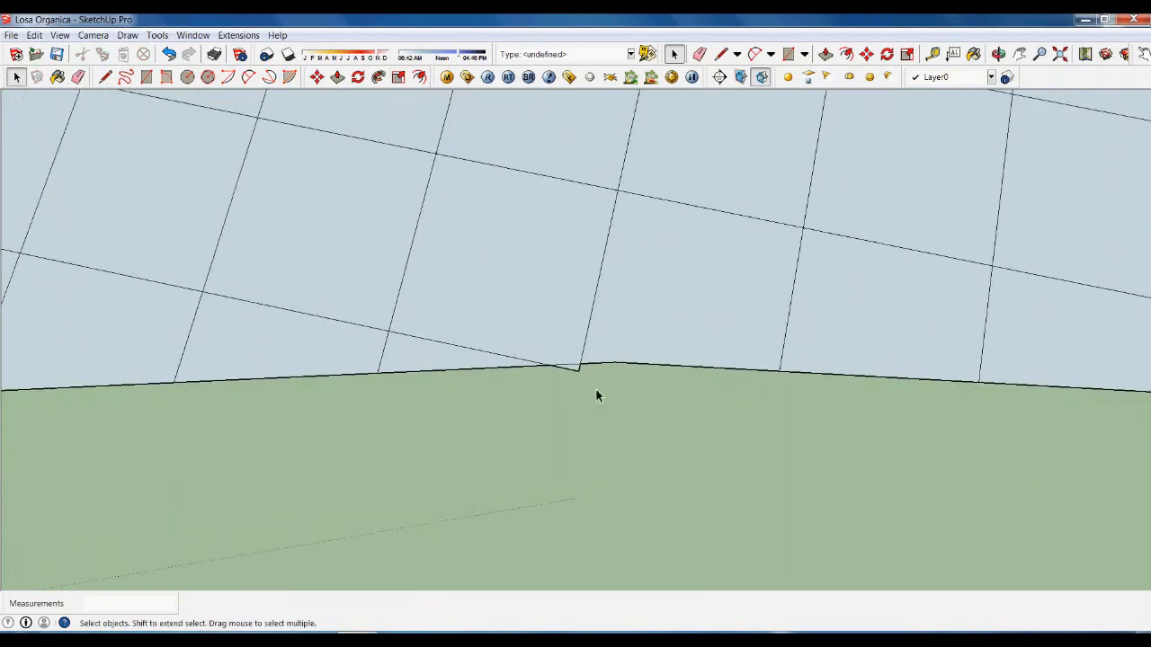
pyautogui.scroll(-6, 552, 321)
pyautogui.scroll(2, 800, 355)
pyautogui.scroll(-6, 735, 396)
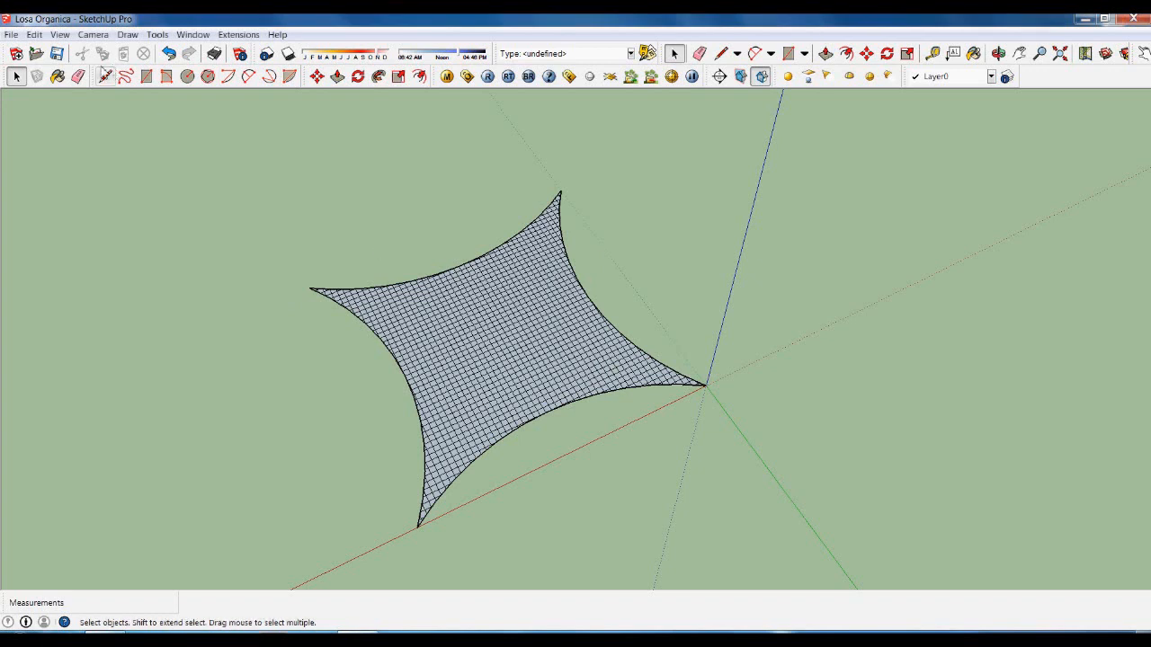
# Enable the Sandbox toolbar from View > Toolbars and activate the Smoove tool.
pyautogui.click(61, 35)
pyautogui.click(40, 49)
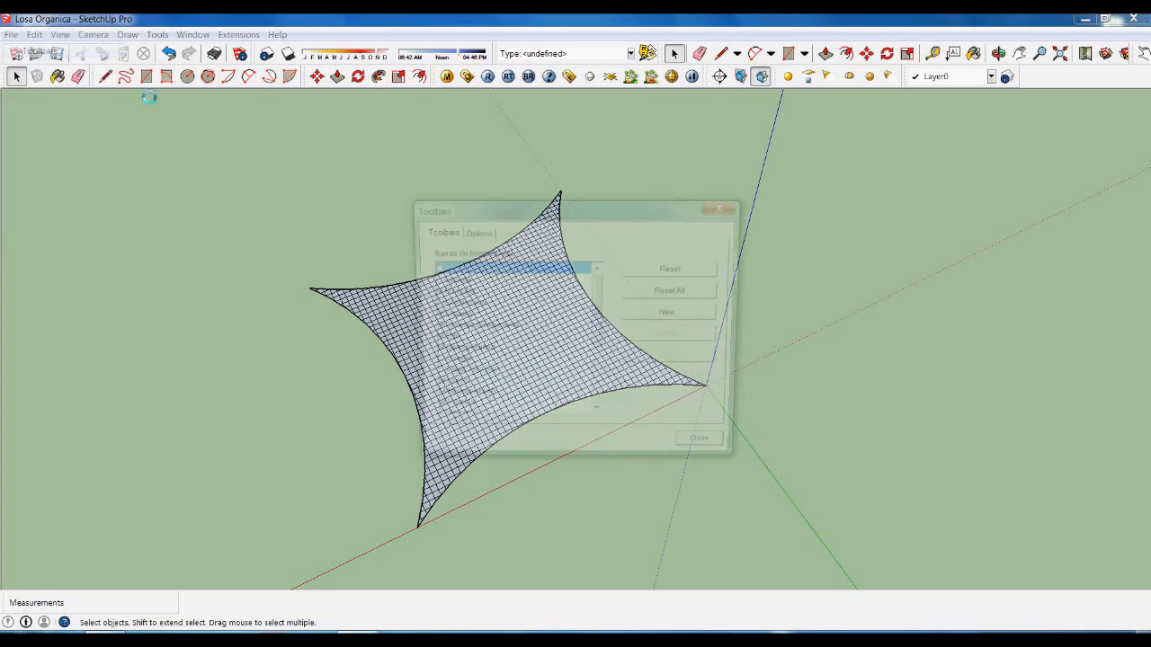
pyautogui.moveTo(604, 321); pyautogui.dragTo(604, 347)
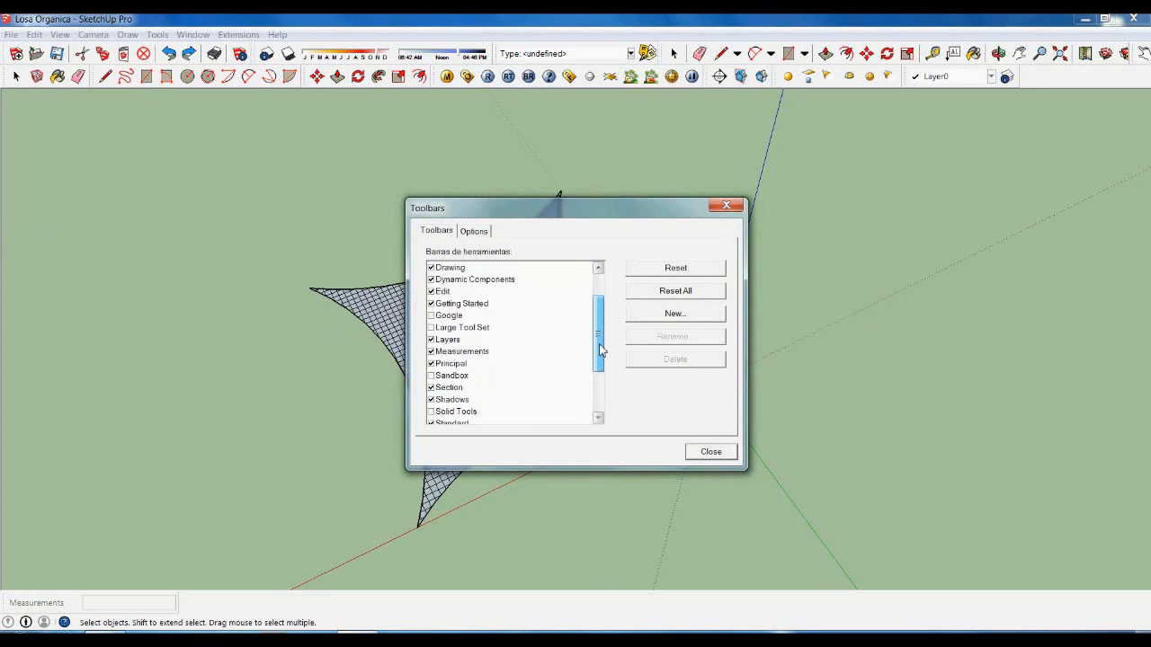
pyautogui.click(431, 376)
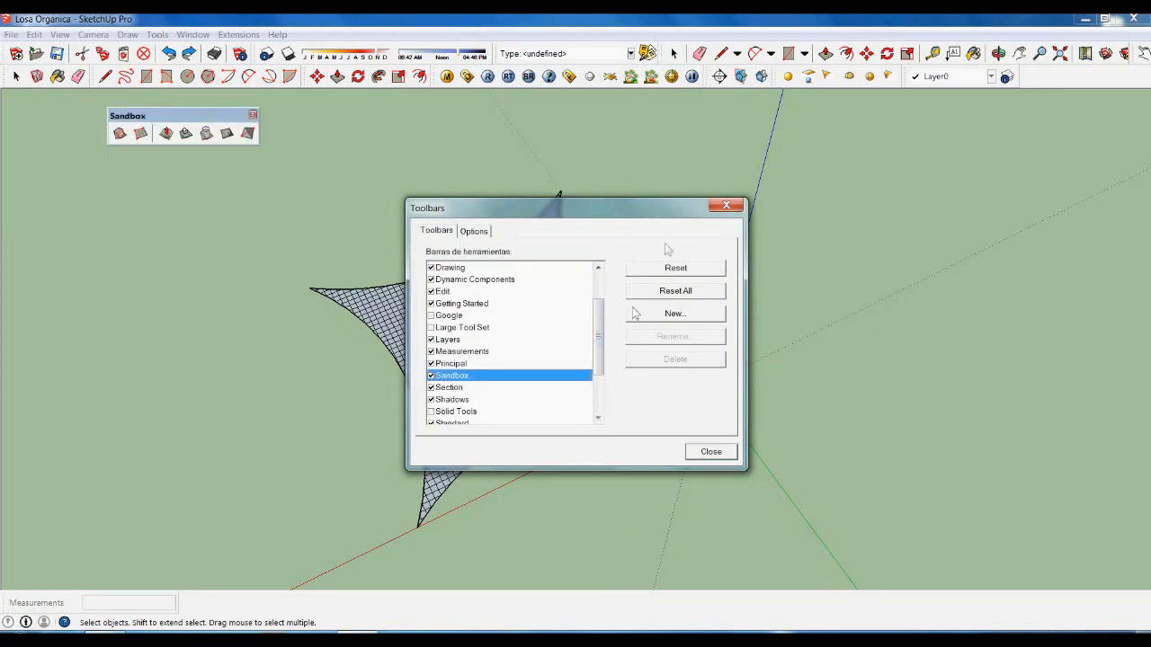
pyautogui.click(726, 205)
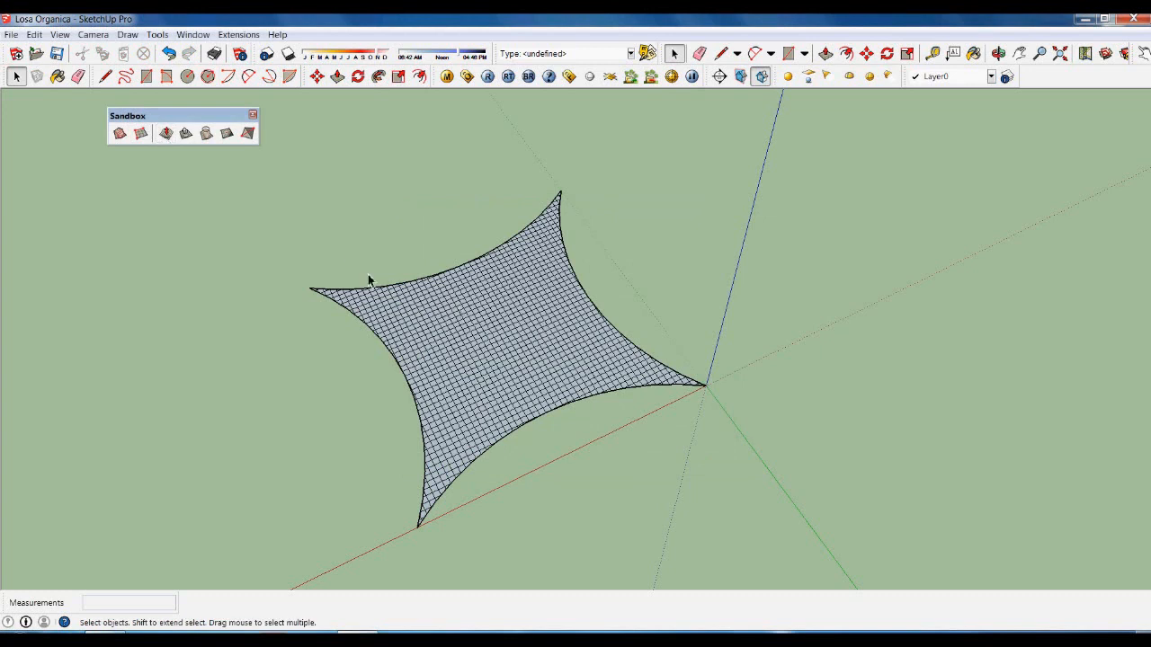
pyautogui.click(167, 134)
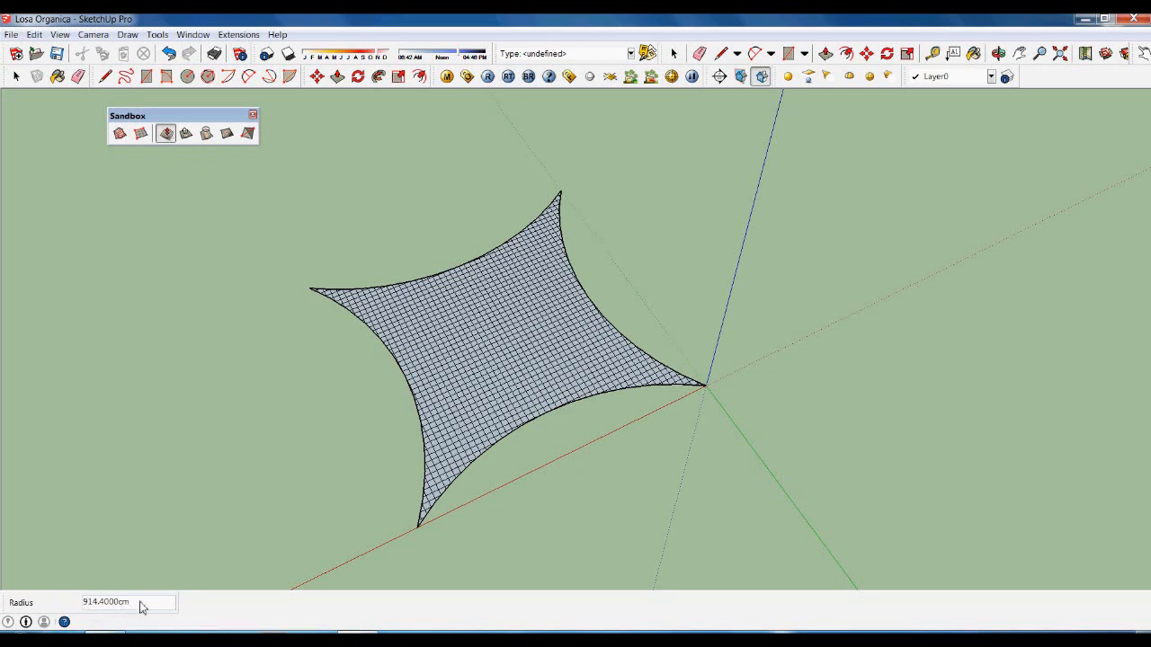
# Raise the mesh centre 500 cm with Smoove using a 2800 cm radius.
pyautogui.write('2')
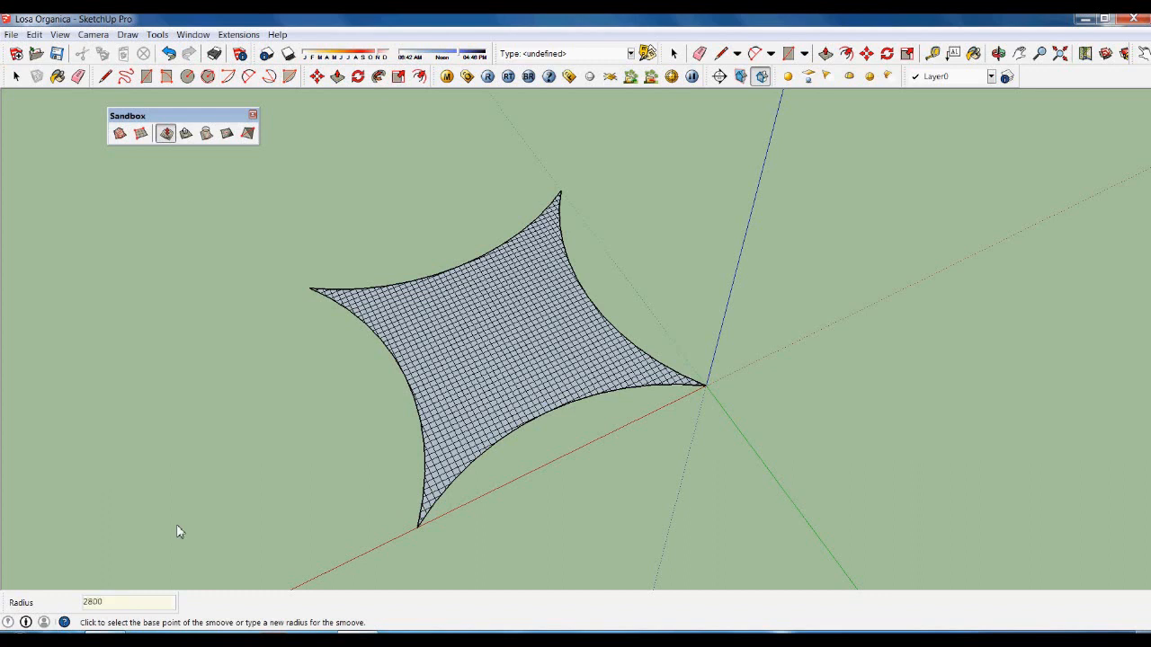
pyautogui.write('800')
pyautogui.press('Return')
pyautogui.scroll(3, 530, 378)
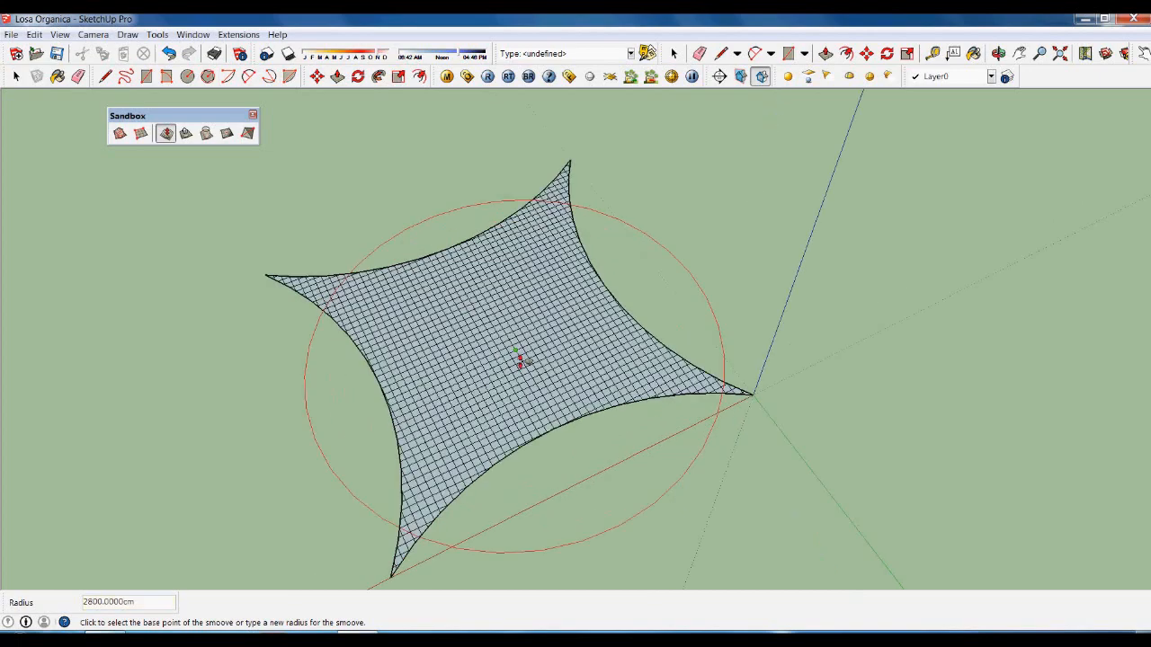
pyautogui.scroll(5, 562, 445)
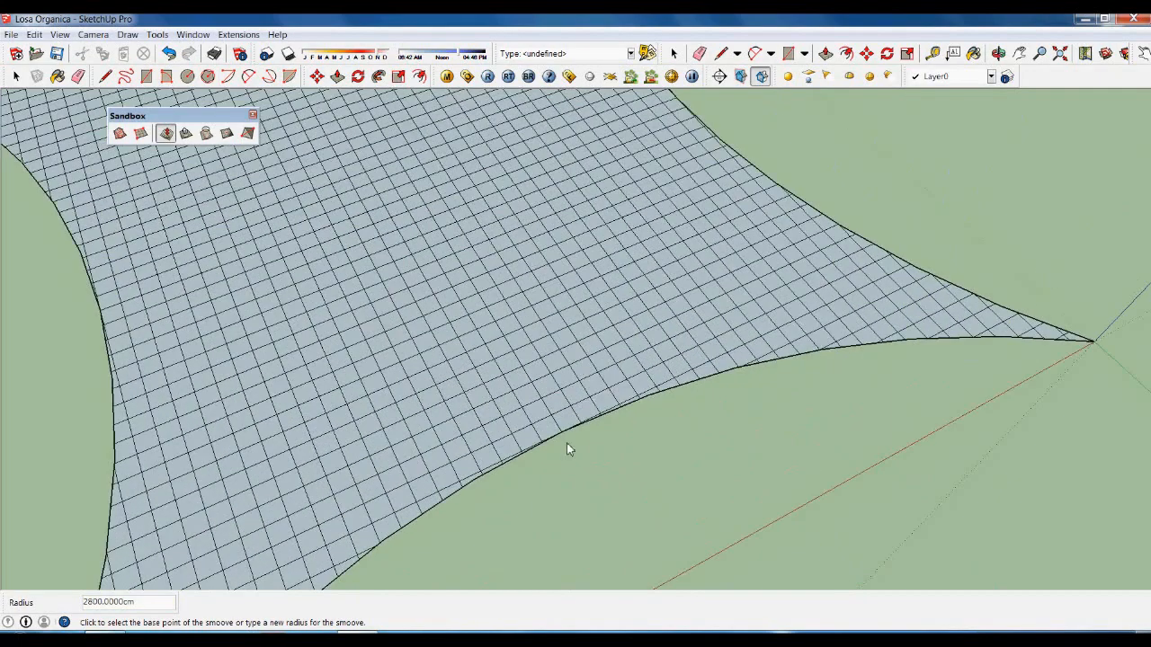
pyautogui.scroll(-5, 566, 442)
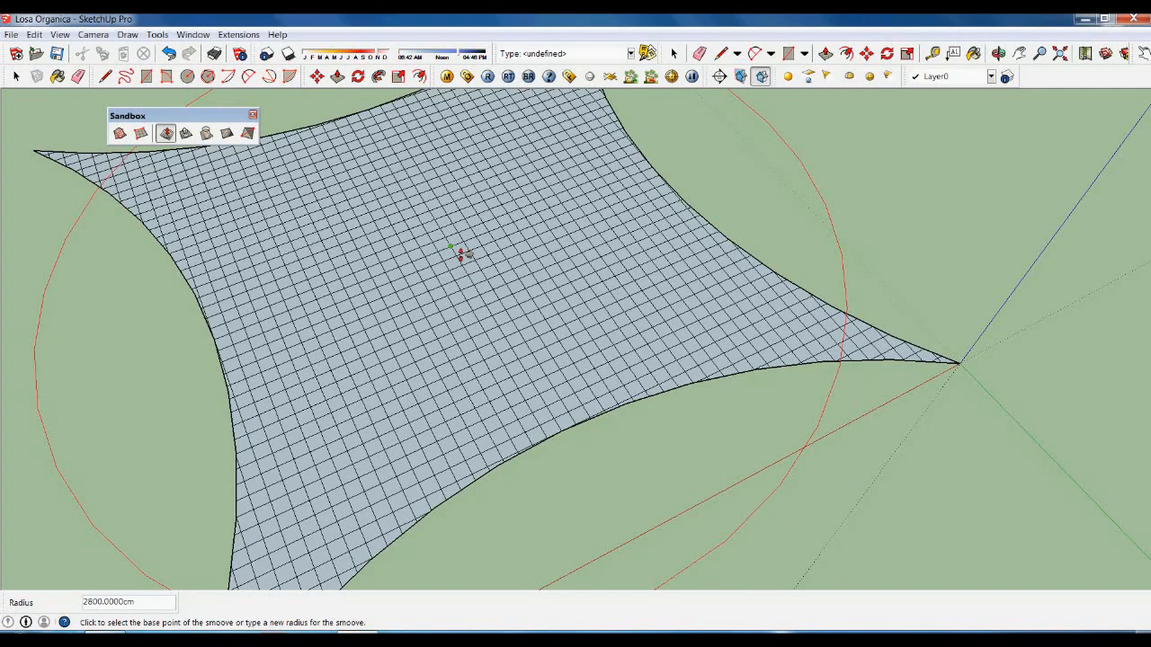
pyautogui.click(460, 255)
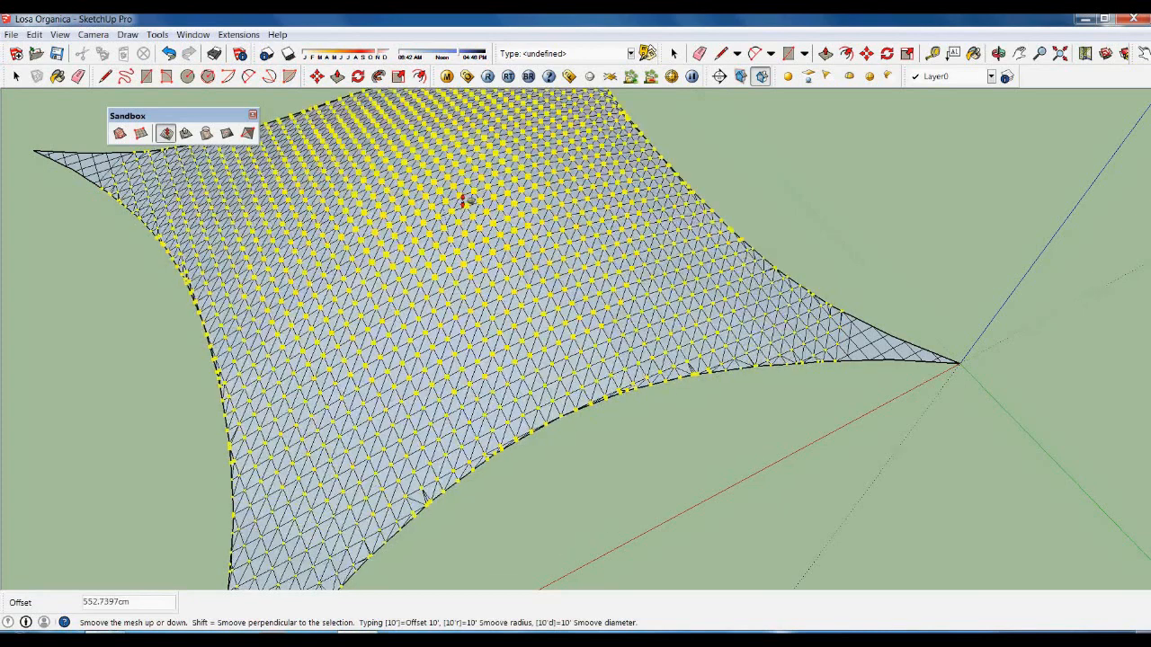
pyautogui.write('500')
pyautogui.press('Return')
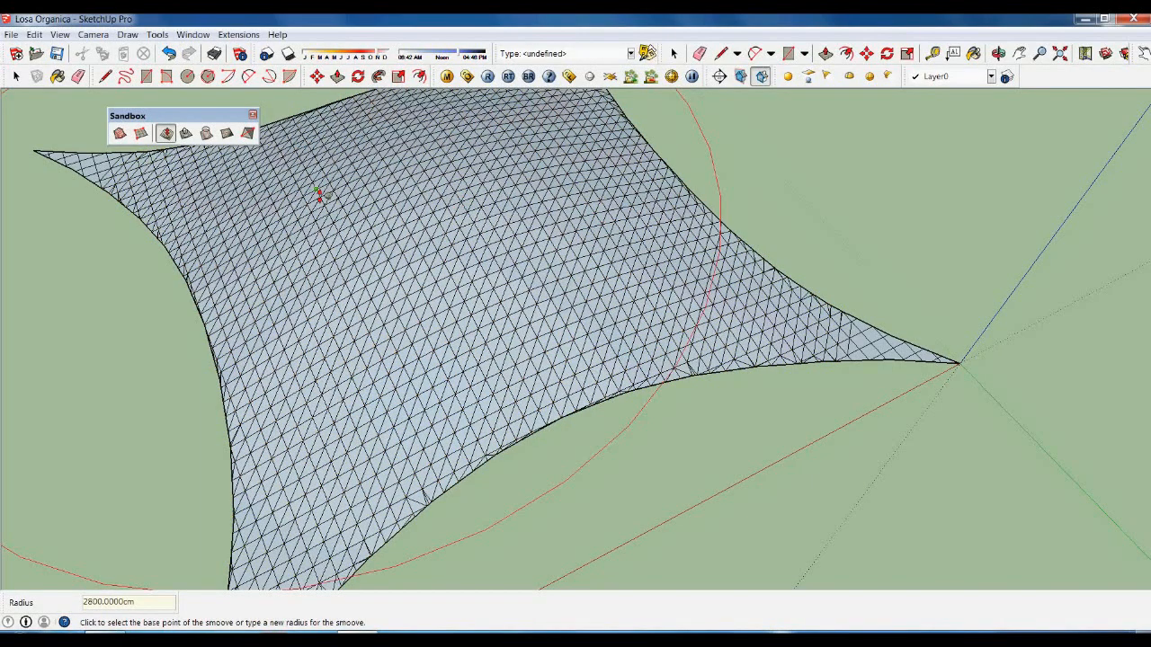
# Reactivate Smoove and begin entering a 1200 cm radius.
pyautogui.press('space')
pyautogui.click(166, 133)
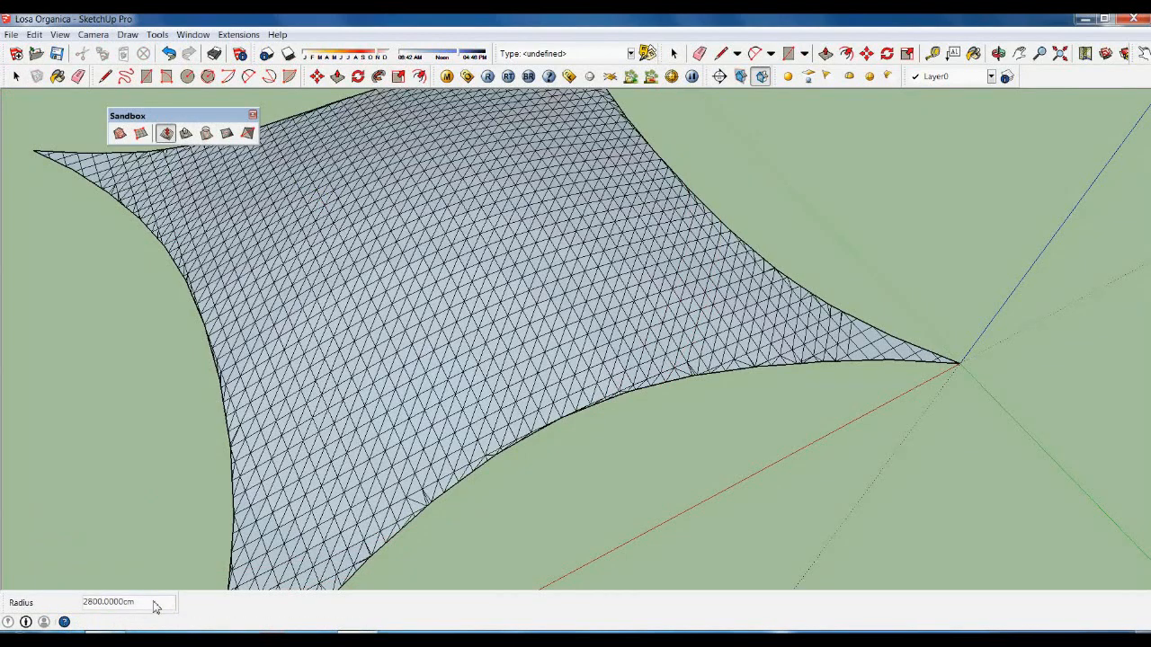
pyautogui.write('12')
# With a 1200 cm radius, lift one edge and the right edge 700 cm each.
pyautogui.press('Return')
pyautogui.scroll(3, 572, 423)
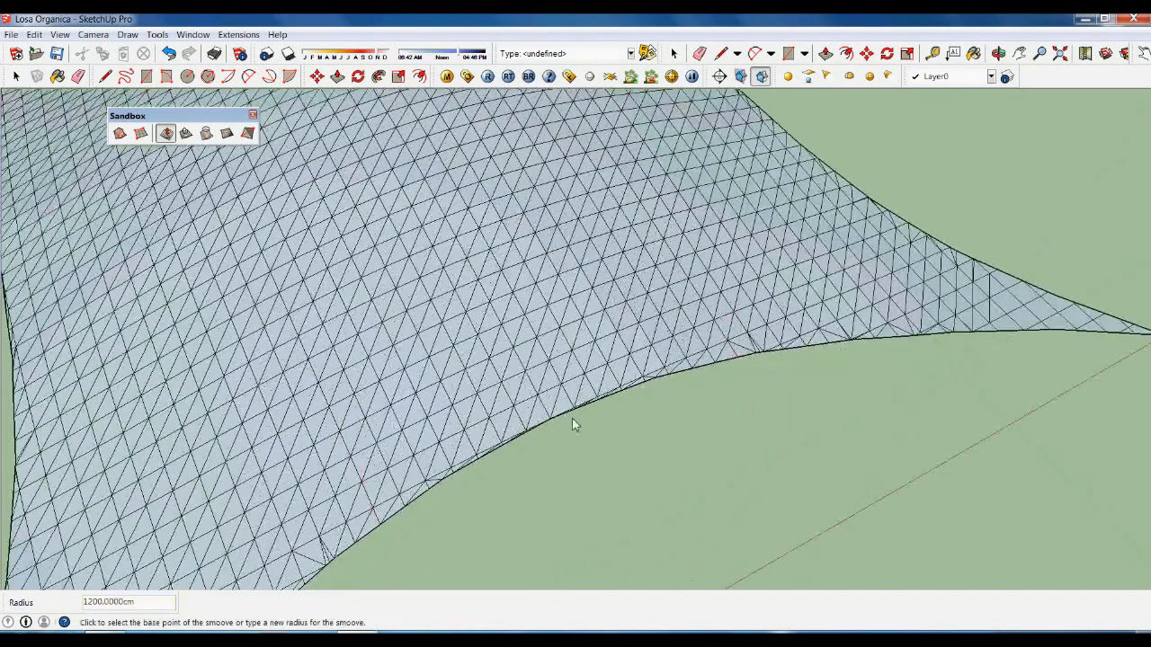
pyautogui.scroll(2, 562, 433)
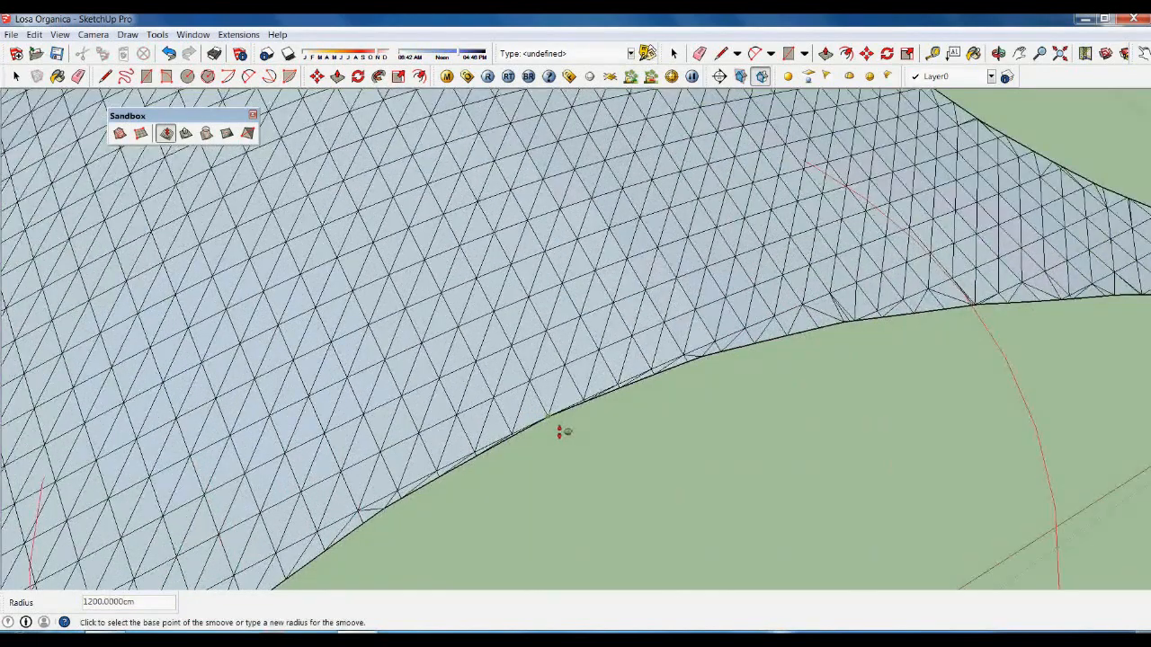
pyautogui.click(560, 432)
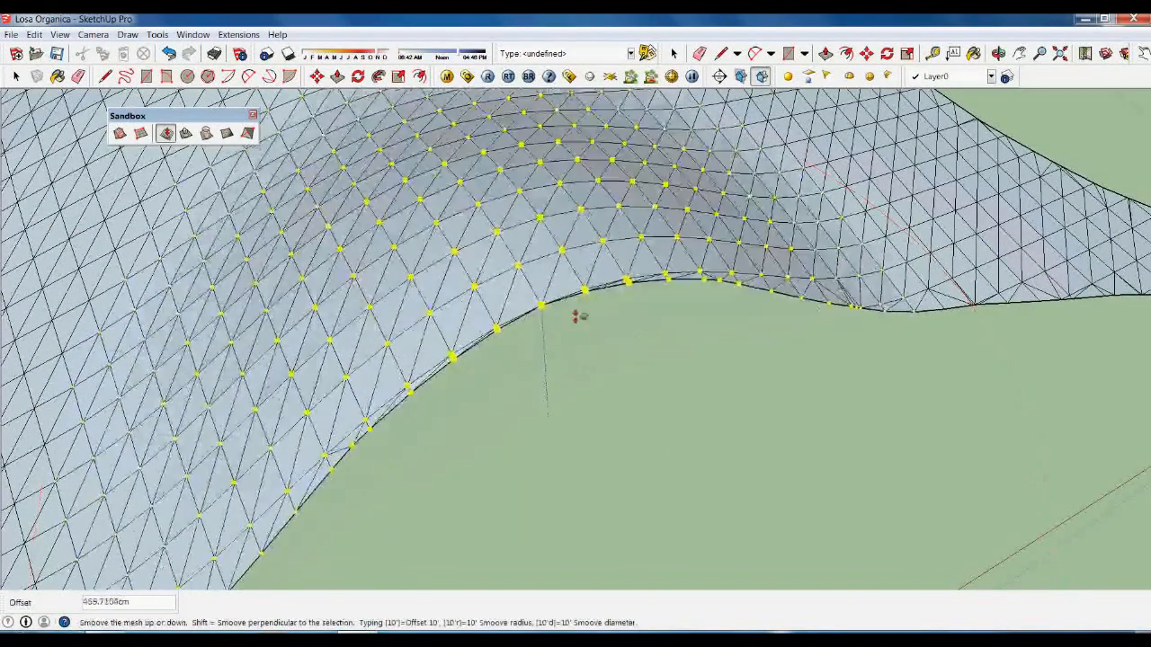
pyautogui.write('700')
pyautogui.press('Return')
pyautogui.scroll(-6, 809, 318)
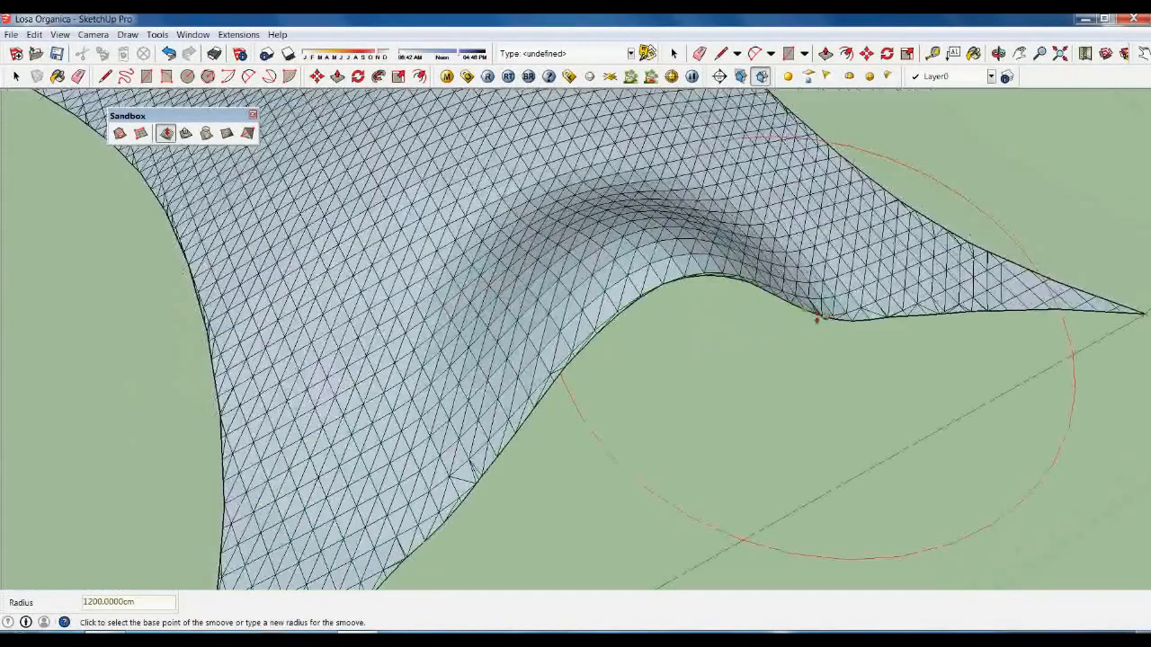
pyautogui.scroll(-2, 636, 322)
pyautogui.moveTo(930, 347); pyautogui.dragTo(377, 414, button='middle')
pyautogui.scroll(8, 814, 410)
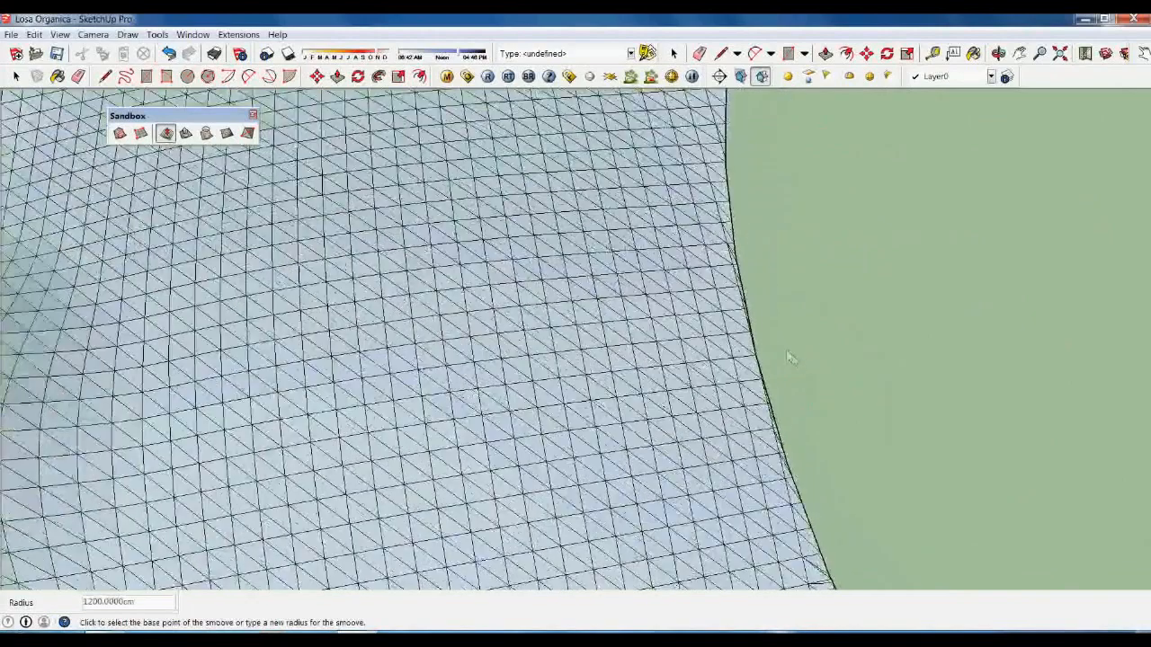
pyautogui.scroll(2, 755, 371)
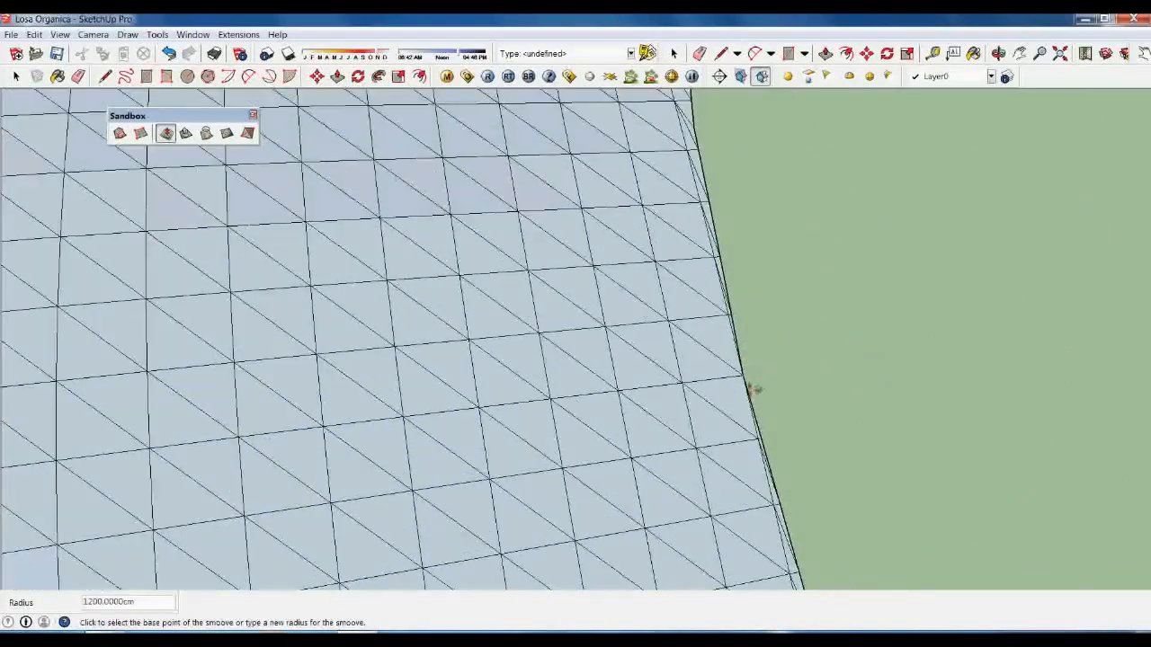
pyautogui.click(752, 388)
pyautogui.click(726, 256)
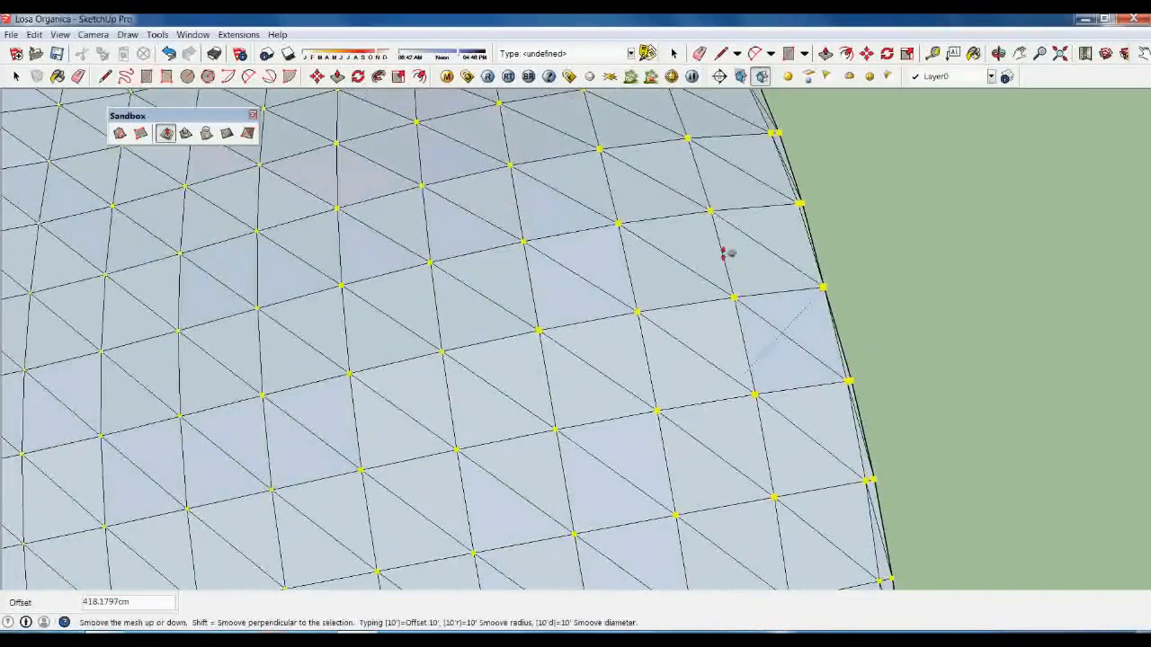
pyautogui.write('700')
pyautogui.press('Return')
# Lift the lower edge and the near edge by 700 cm each, then exit Smoove.
pyautogui.scroll(-10, 800, 322)
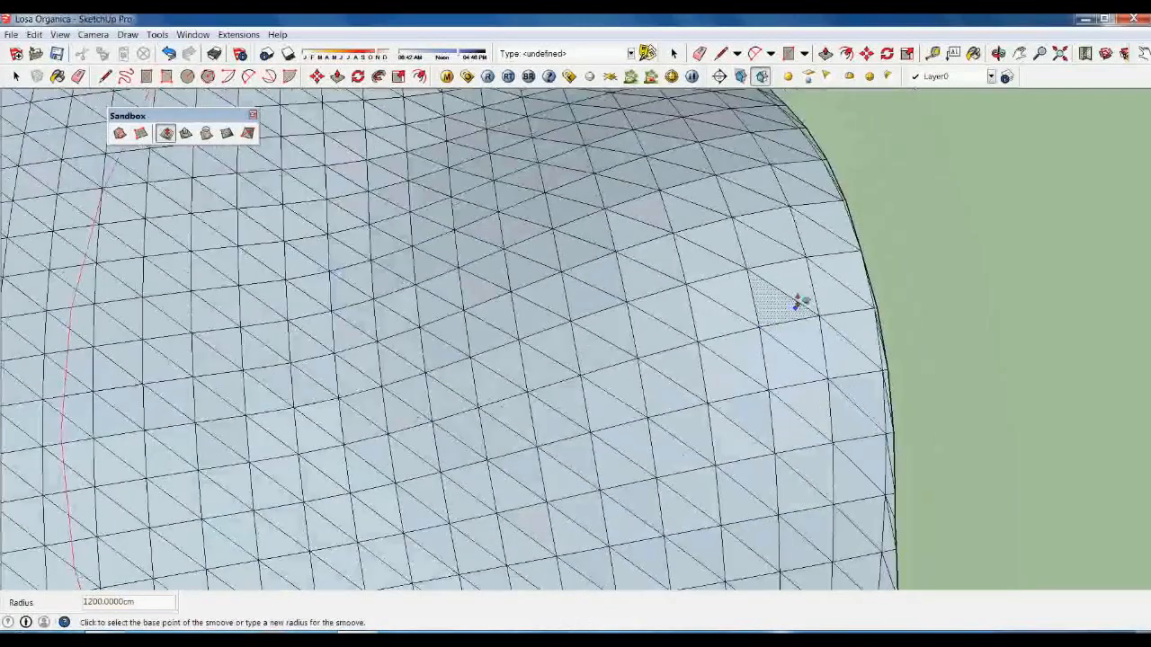
pyautogui.scroll(6, 707, 450)
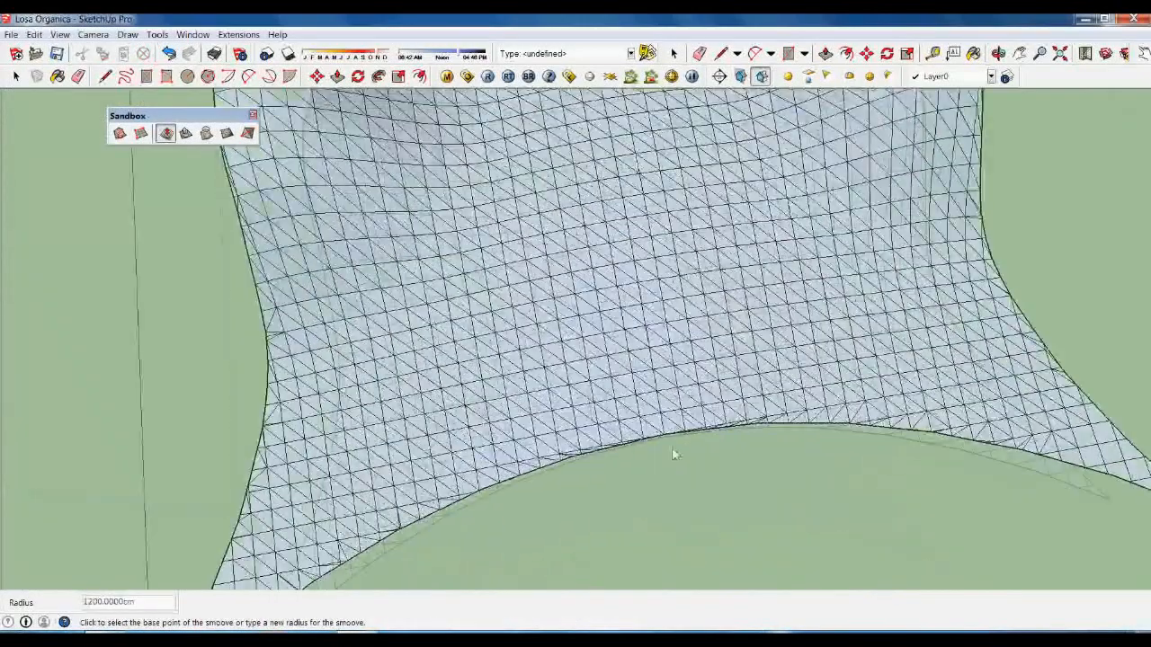
pyautogui.click(672, 442)
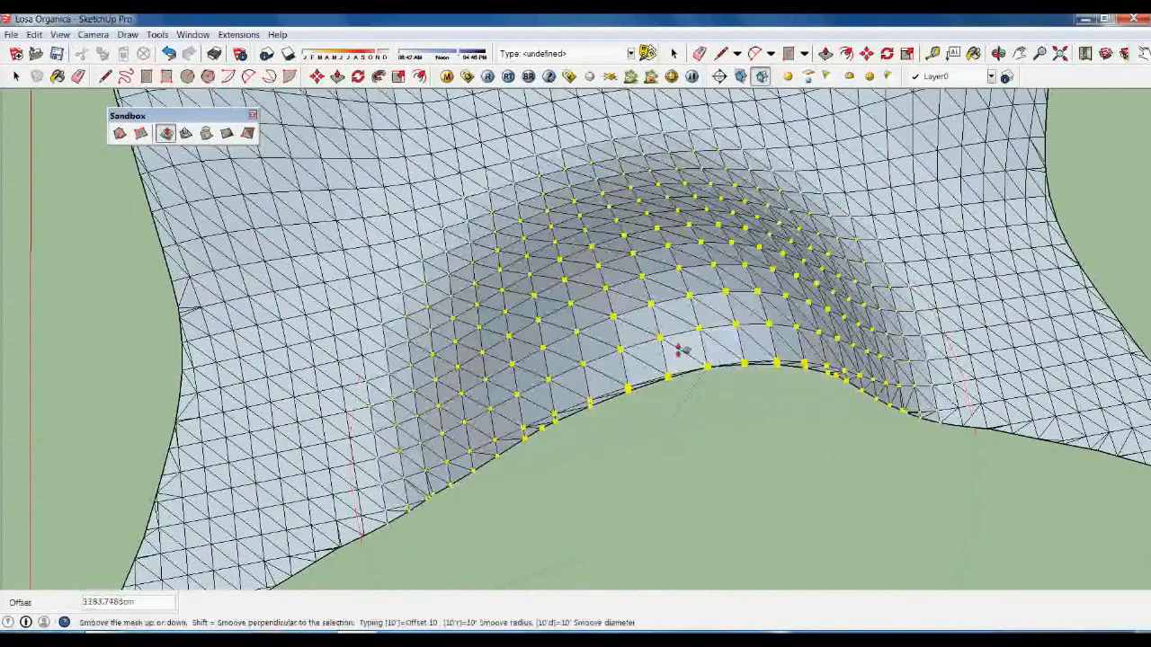
pyautogui.write('7')
pyautogui.press('Return')
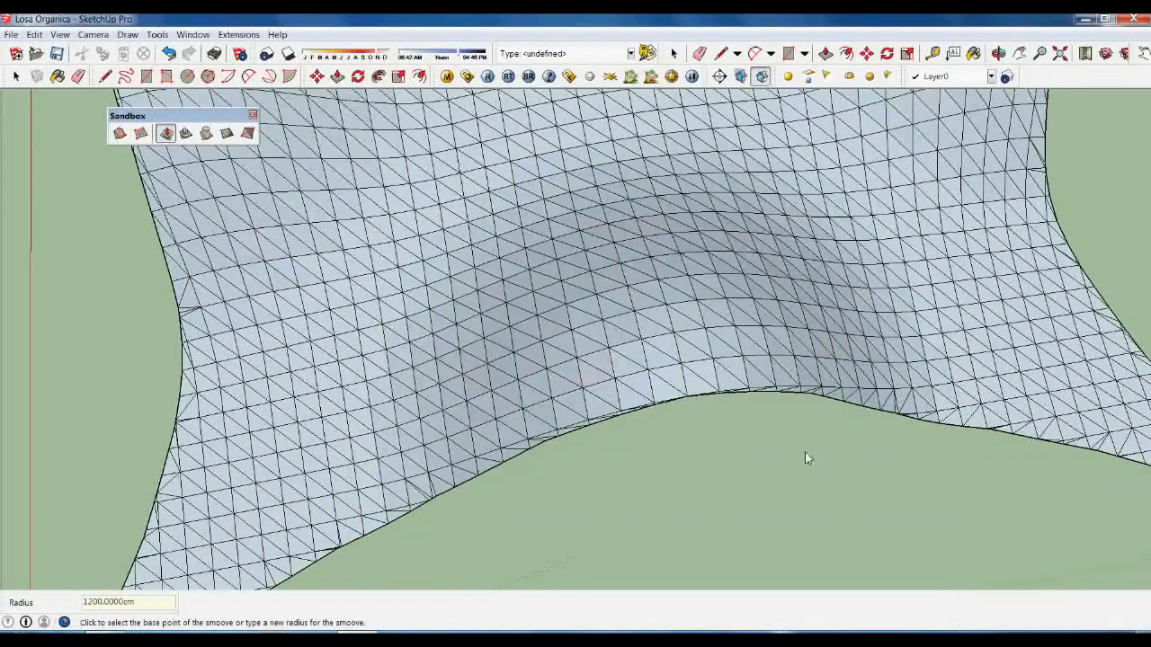
pyautogui.scroll(-5, 782, 464)
pyautogui.moveTo(761, 470)
pyautogui.mouseDown(button='middle')
pyautogui.moveTo(822, 480)
pyautogui.moveTo(615, 353)
pyautogui.moveTo(788, 380)
pyautogui.moveTo(951, 317)
pyautogui.mouseUp(button='middle')
pyautogui.scroll(5, 333, 445)
pyautogui.scroll(4, 345, 390)
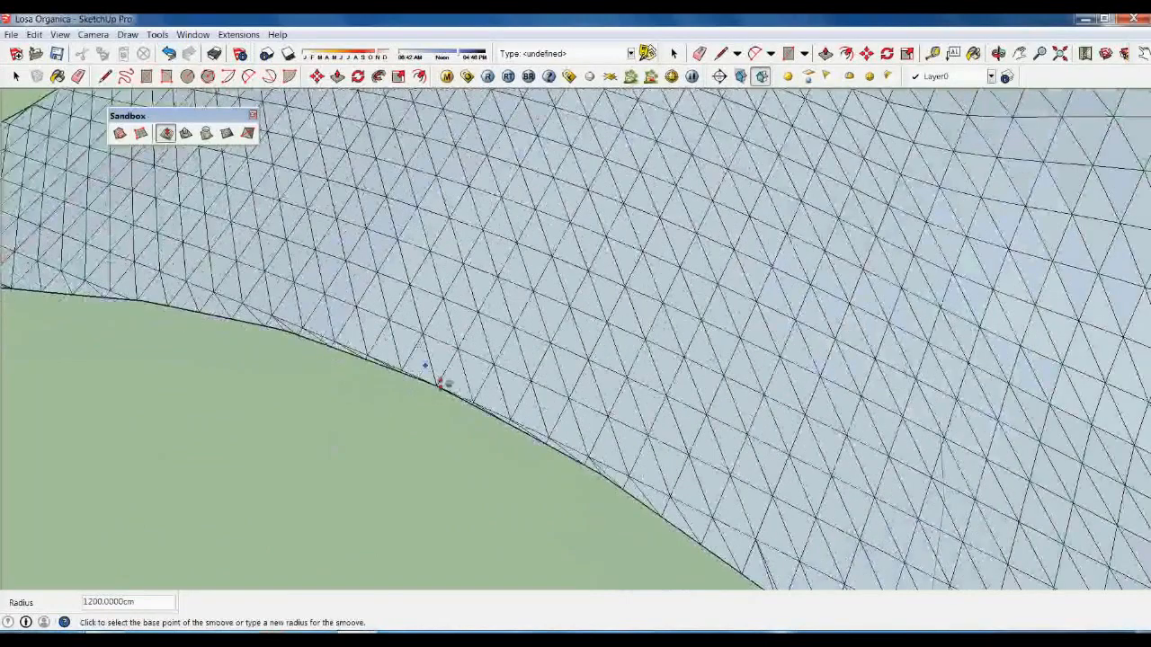
pyautogui.click(445, 404)
pyautogui.write('7')
pyautogui.press('Return')
pyautogui.scroll(-10, 460, 310)
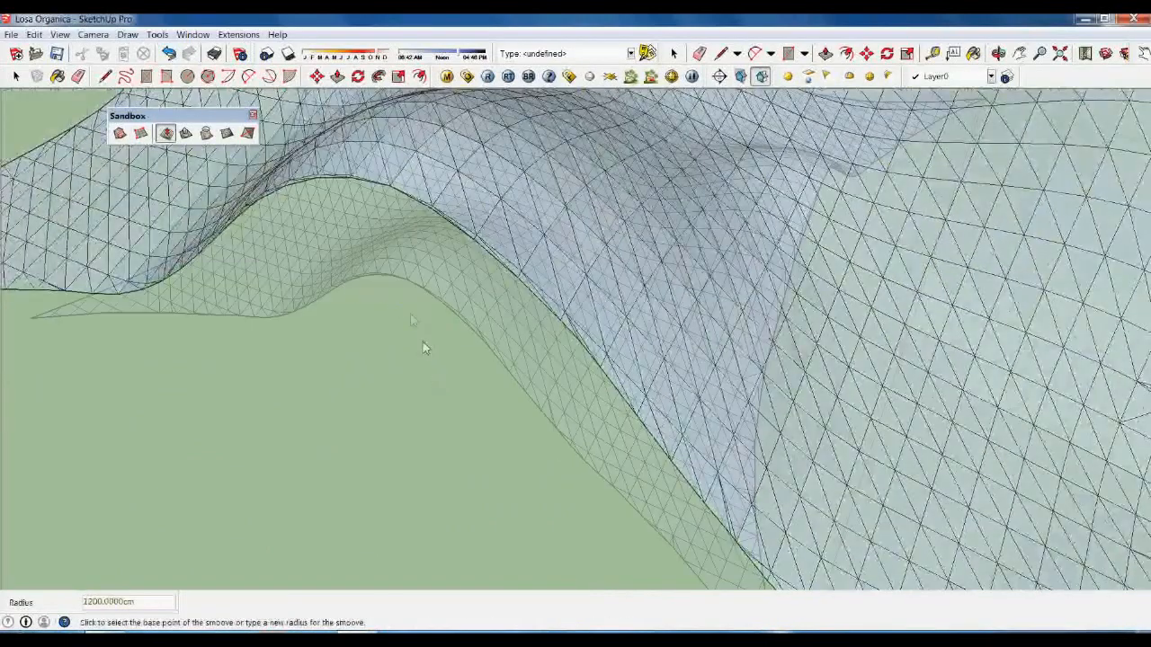
pyautogui.press('space')
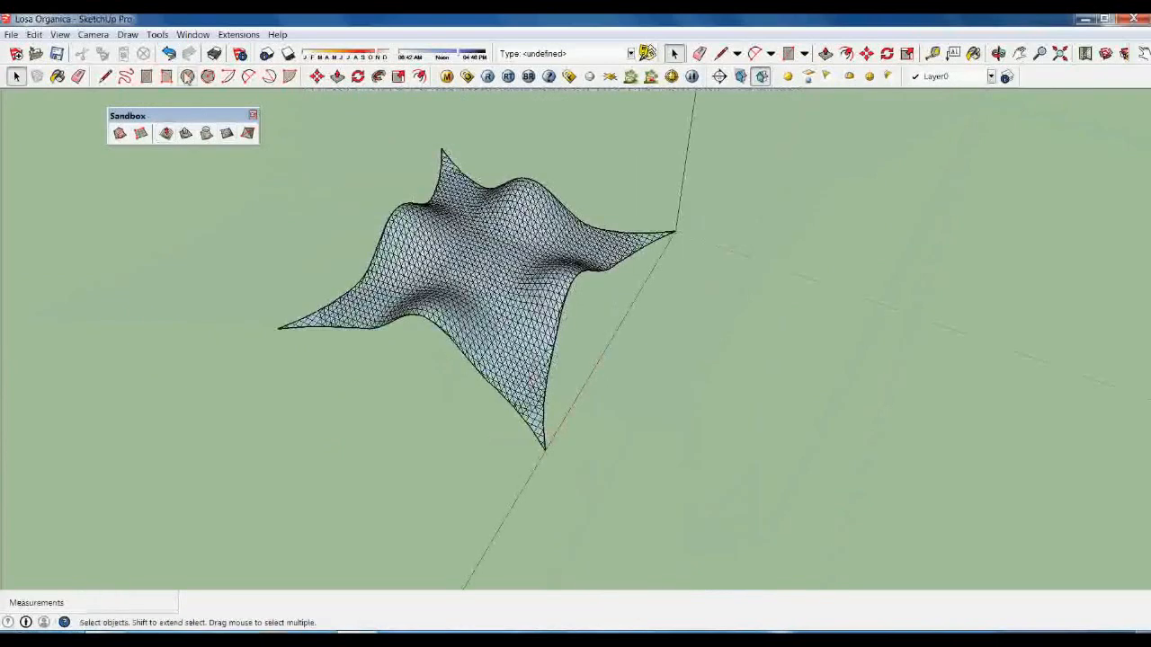
# Switch to the Front standard view, toggle guides, and turn on Parallel Projection.
pyautogui.click(101, 35)
pyautogui.moveTo(162, 80)
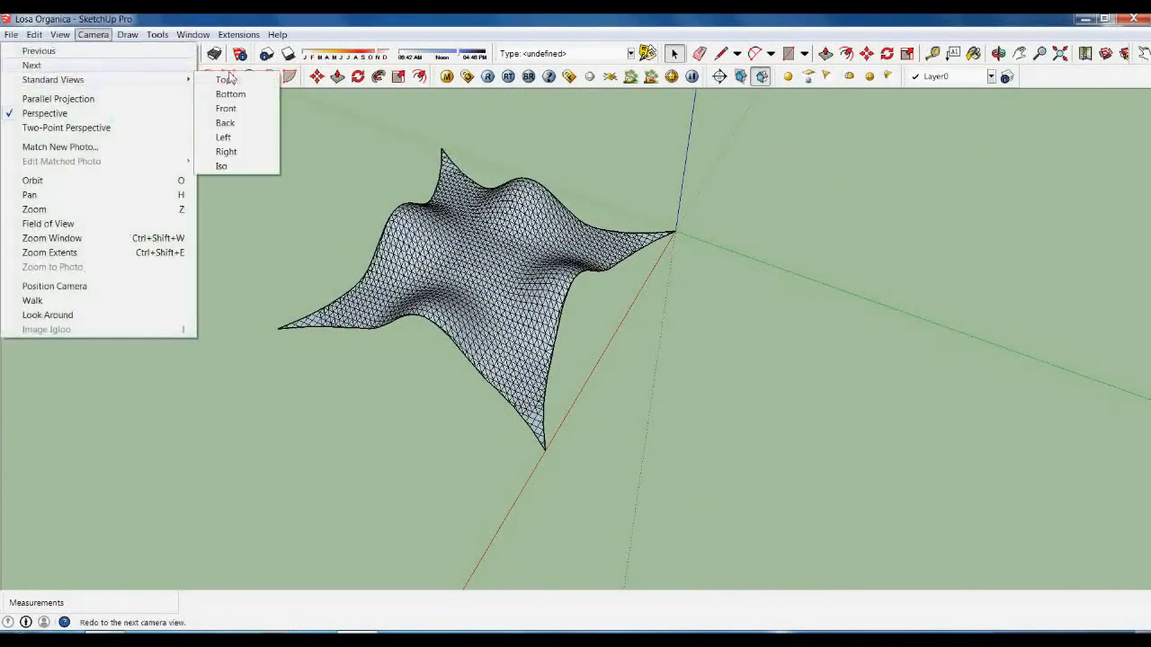
pyautogui.click(228, 109)
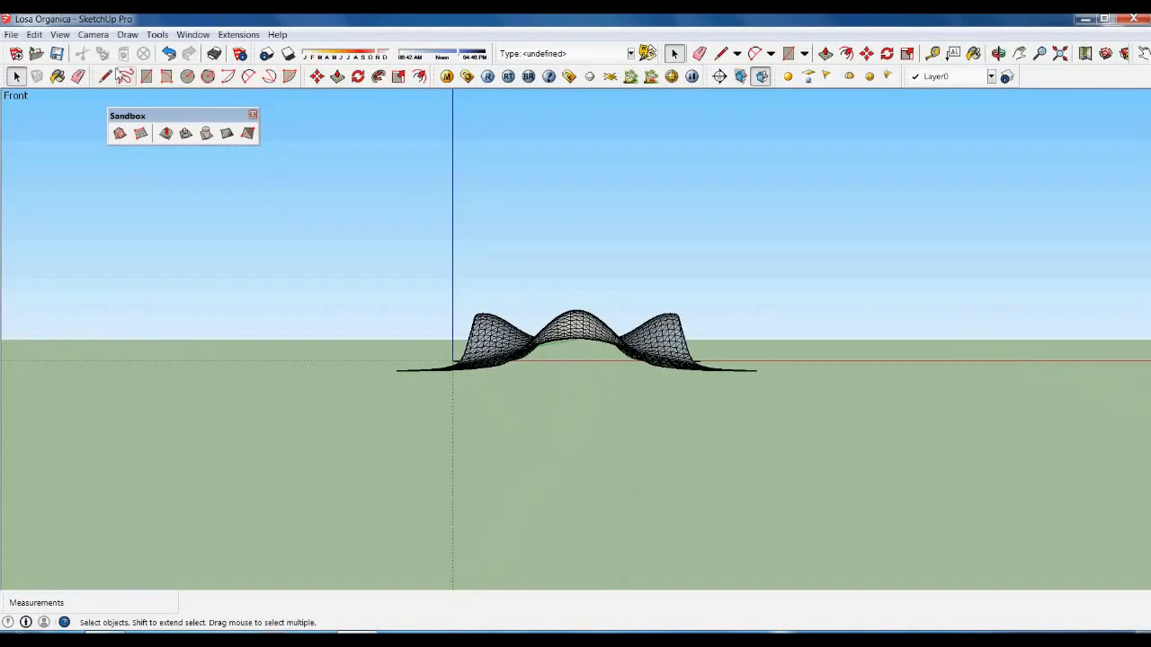
pyautogui.click(59, 34)
pyautogui.click(62, 144)
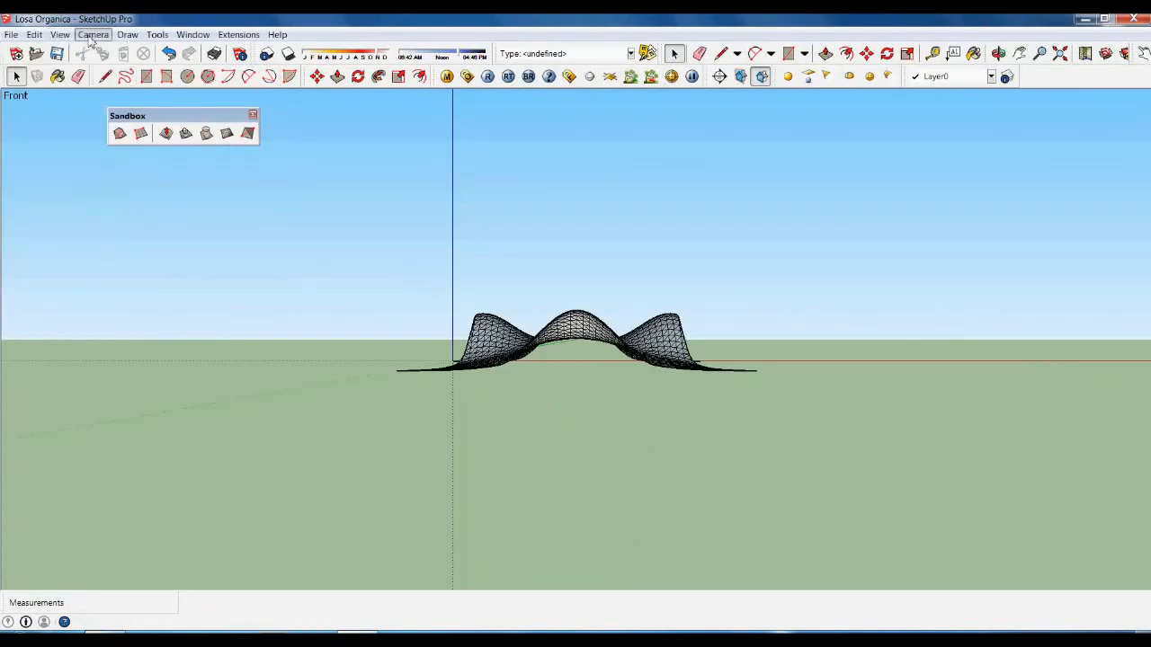
pyautogui.click(93, 34)
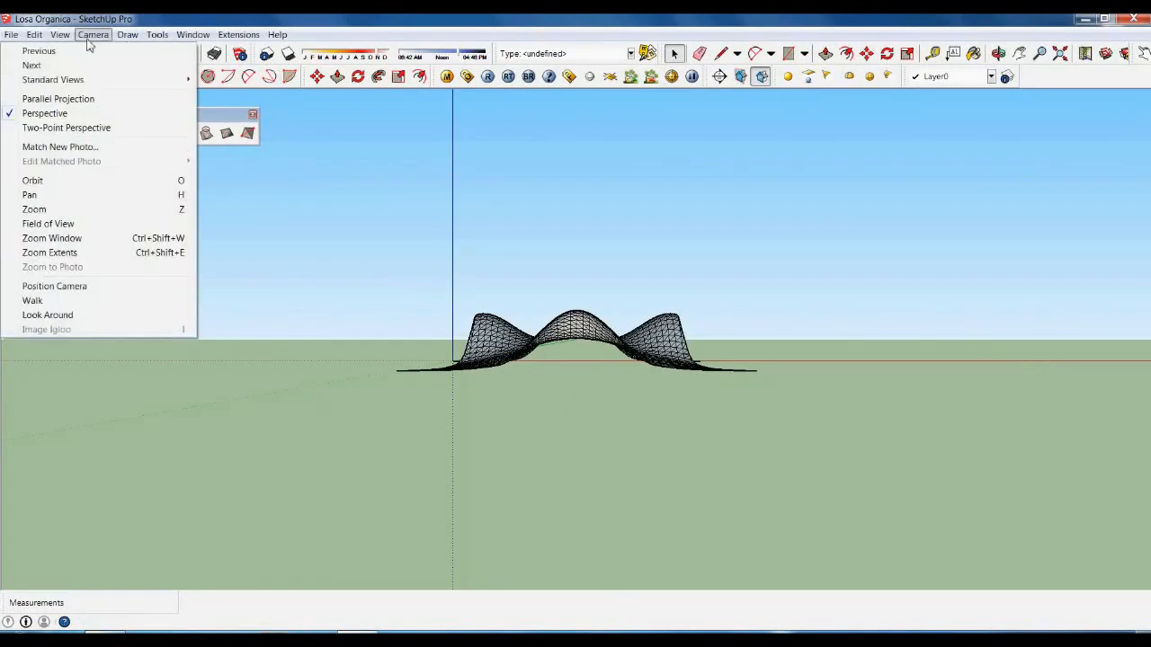
pyautogui.click(48, 101)
# Return to perspective and orbit around the wavy mesh to inspect it.
pyautogui.scroll(5, 594, 349)
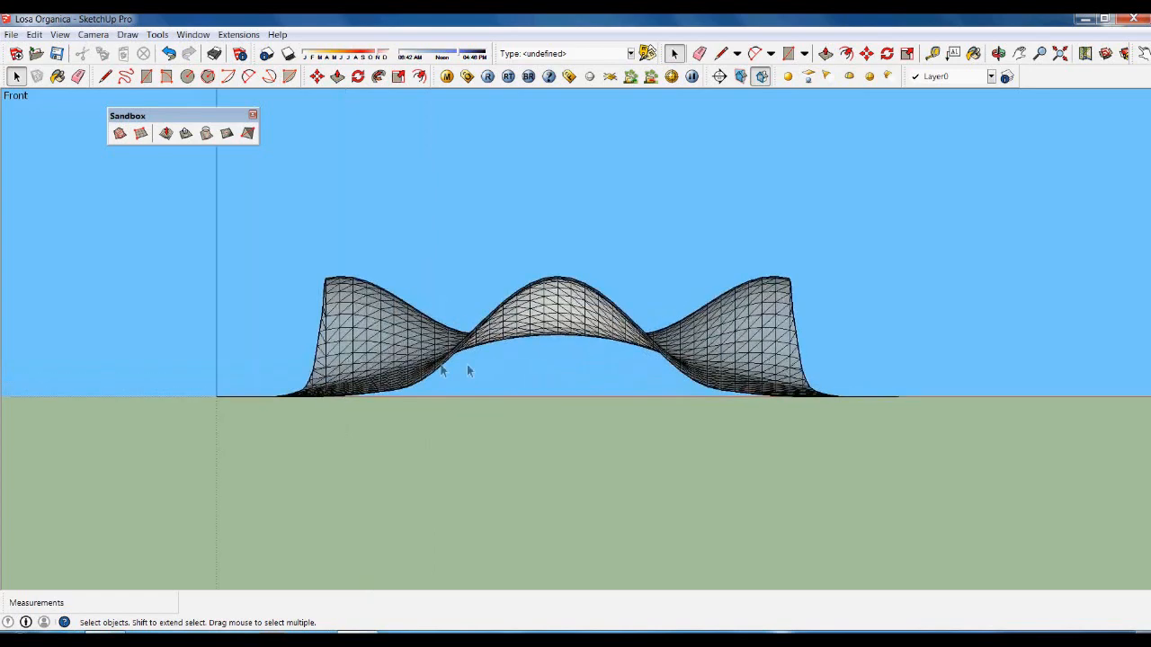
pyautogui.scroll(-2, 706, 432)
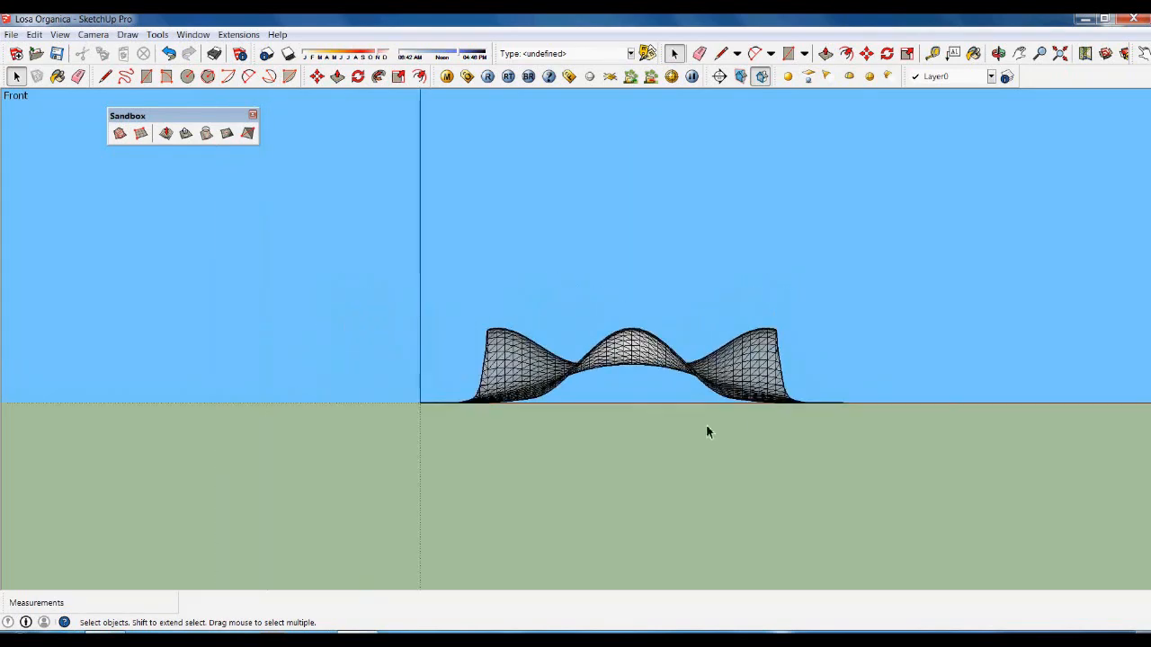
pyautogui.scroll(2, 640, 366)
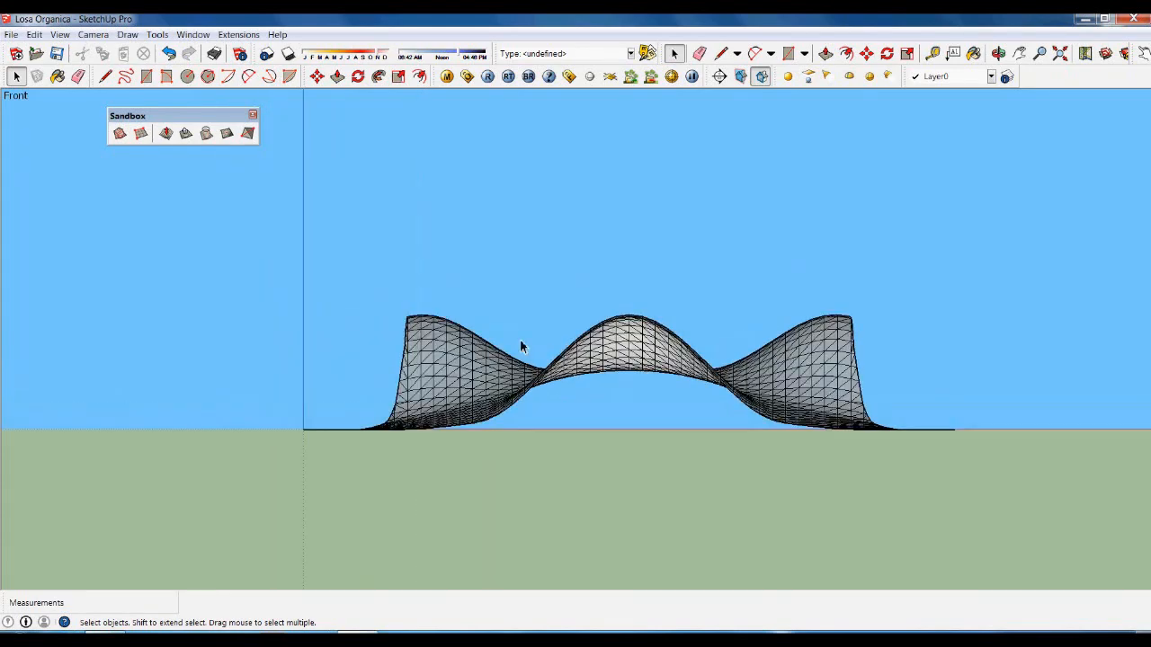
pyautogui.click(59, 34)
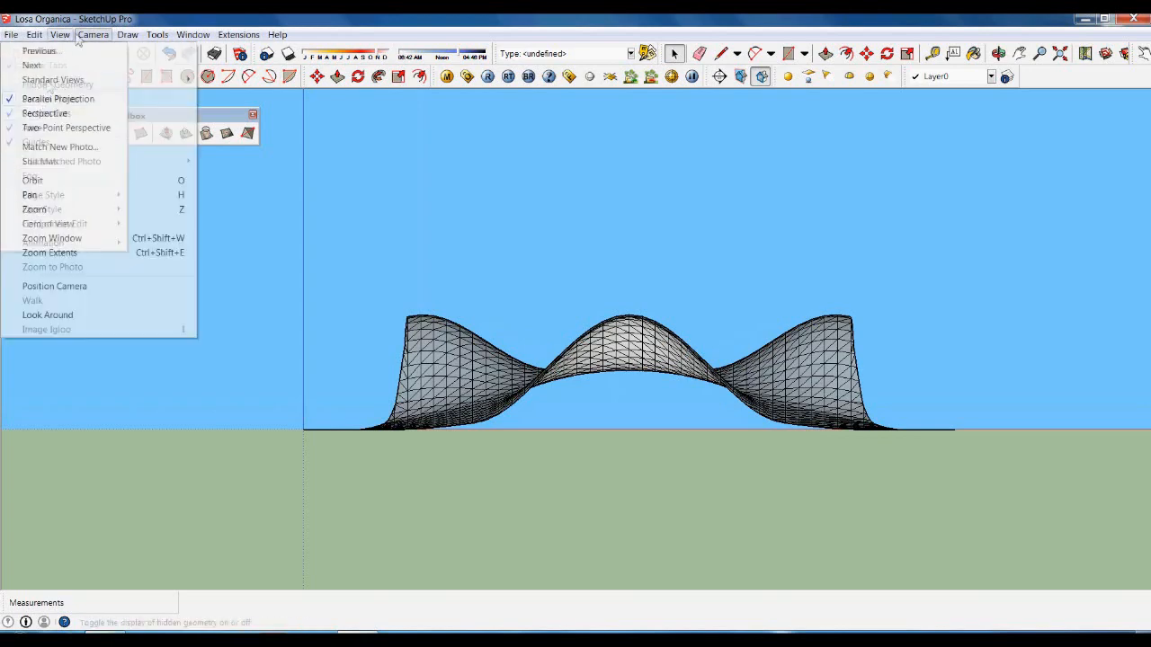
pyautogui.click(50, 112)
pyautogui.moveTo(555, 401); pyautogui.dragTo(774, 365, button='middle')
pyautogui.scroll(3, 772, 364)
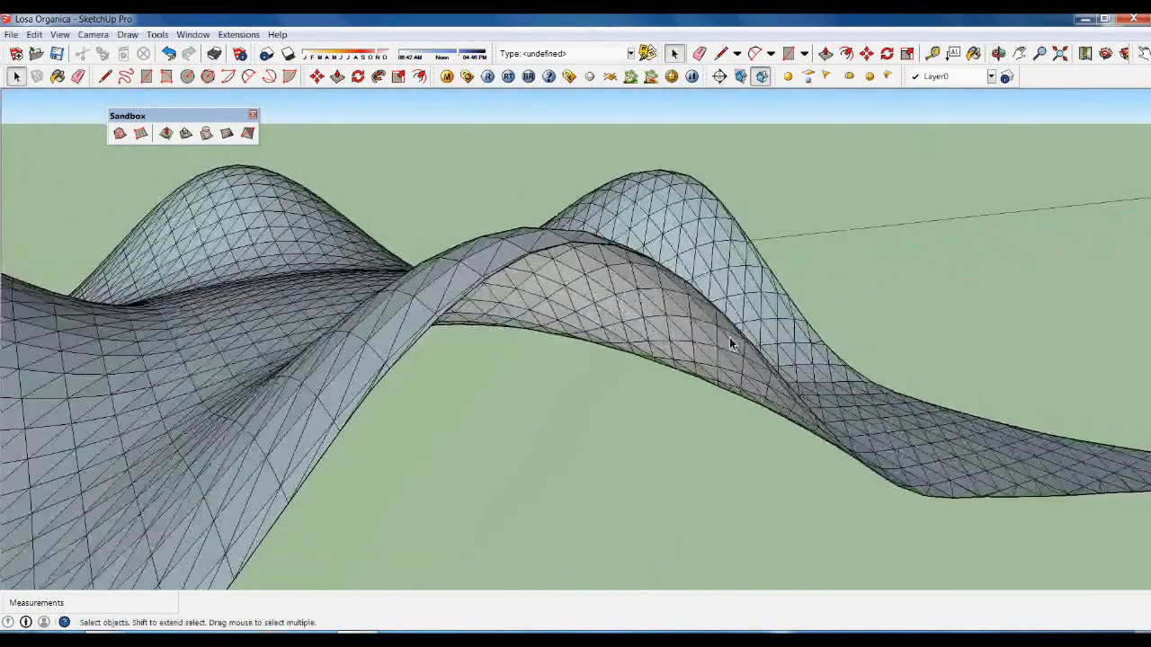
pyautogui.moveTo(627, 273); pyautogui.dragTo(587, 399, button='middle')
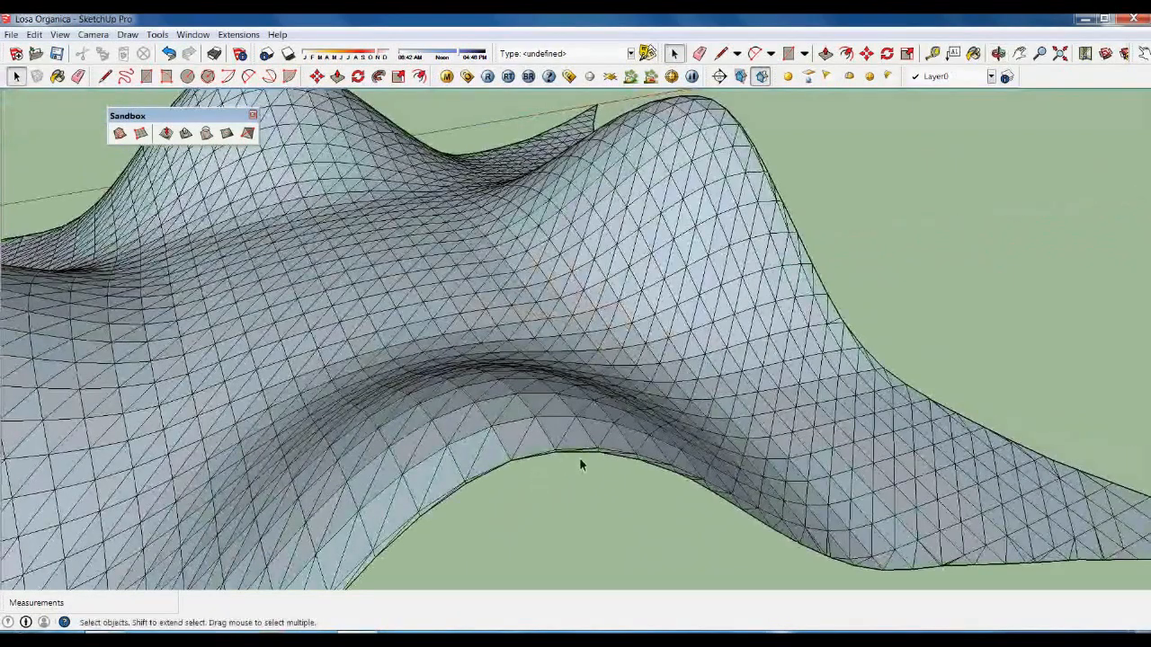
pyautogui.moveTo(630, 473); pyautogui.dragTo(908, 396, button='middle')
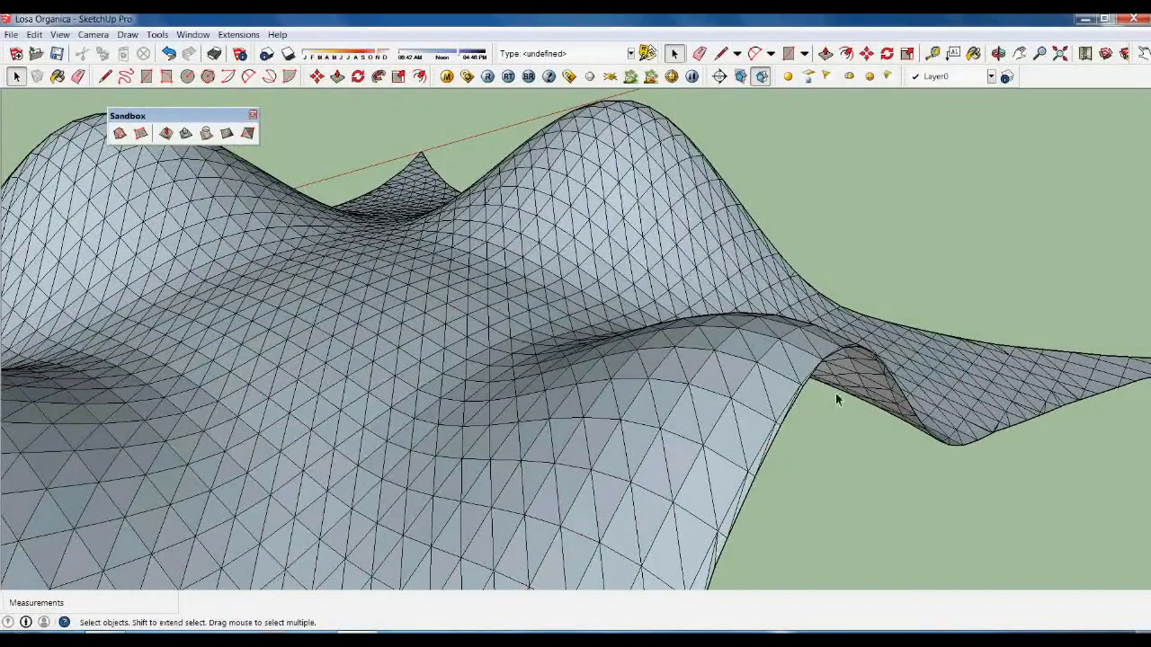
pyautogui.moveTo(668, 267); pyautogui.dragTo(624, 244, button='middle')
pyautogui.moveTo(836, 355); pyautogui.dragTo(624, 314, button='middle')
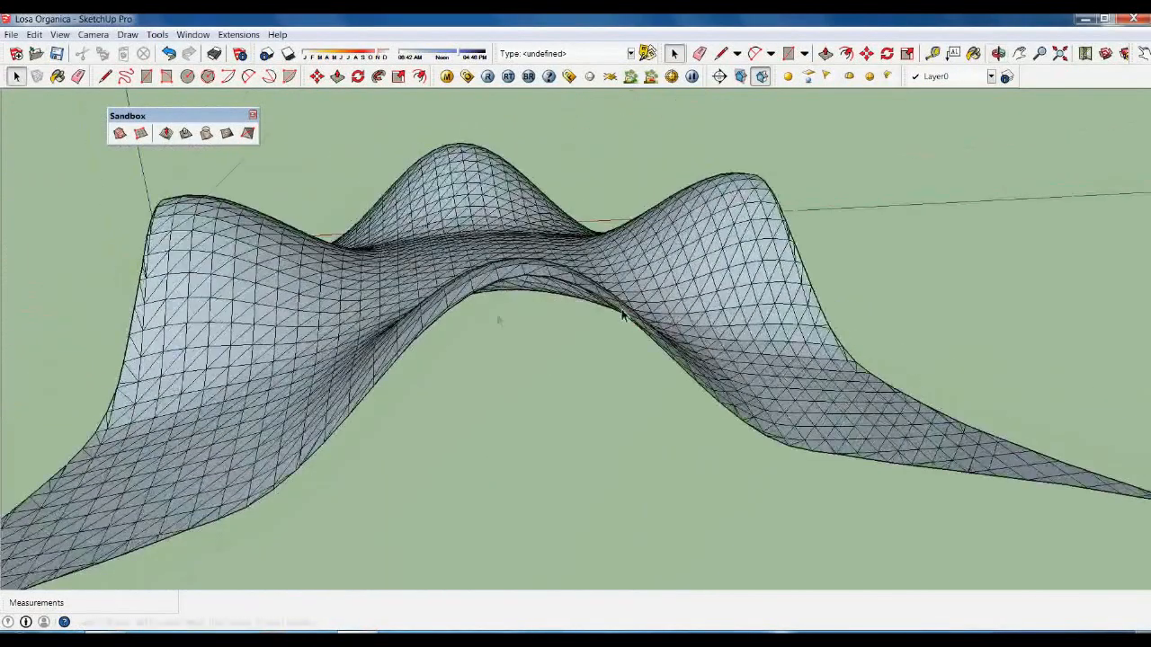
pyautogui.moveTo(530, 295); pyautogui.dragTo(635, 345, button='middle')
pyautogui.scroll(-4, 546, 328)
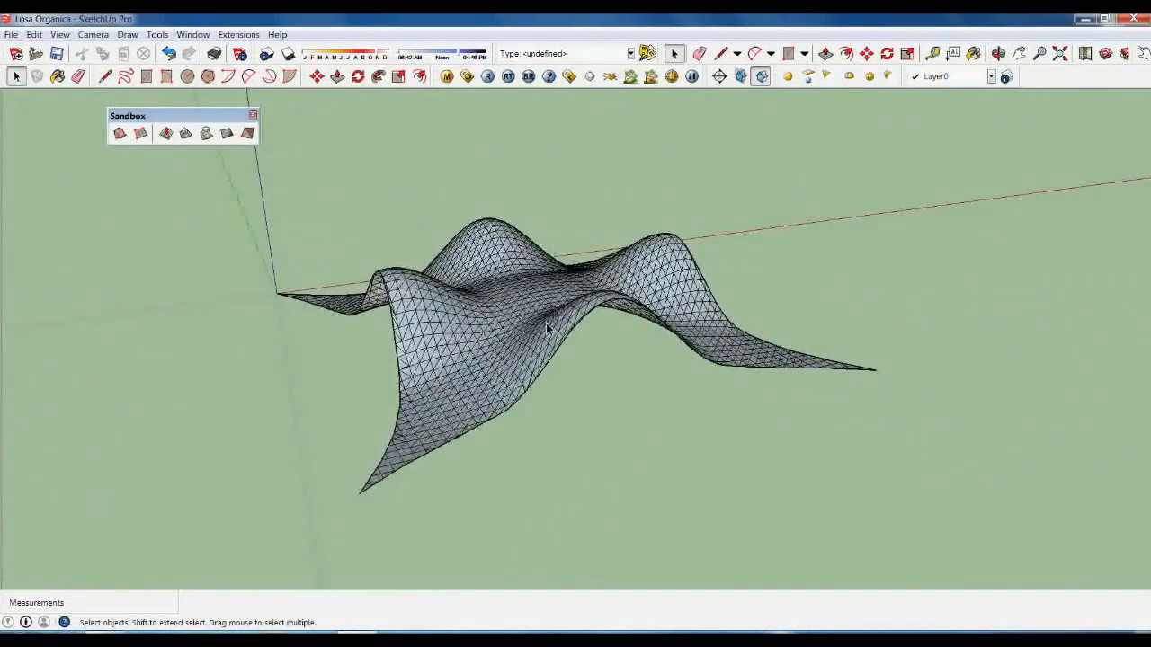
# Go back to the Front view in parallel projection and window-select the whole mesh.
pyautogui.click(93, 34)
pyautogui.moveTo(160, 80)
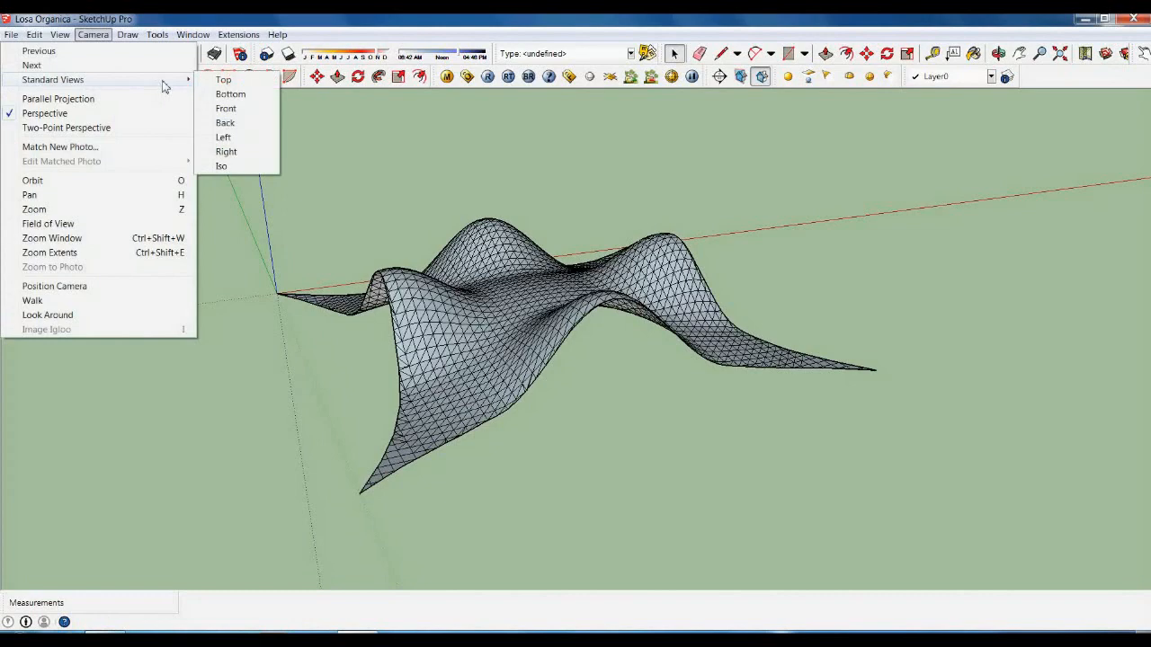
pyautogui.click(226, 109)
pyautogui.click(93, 35)
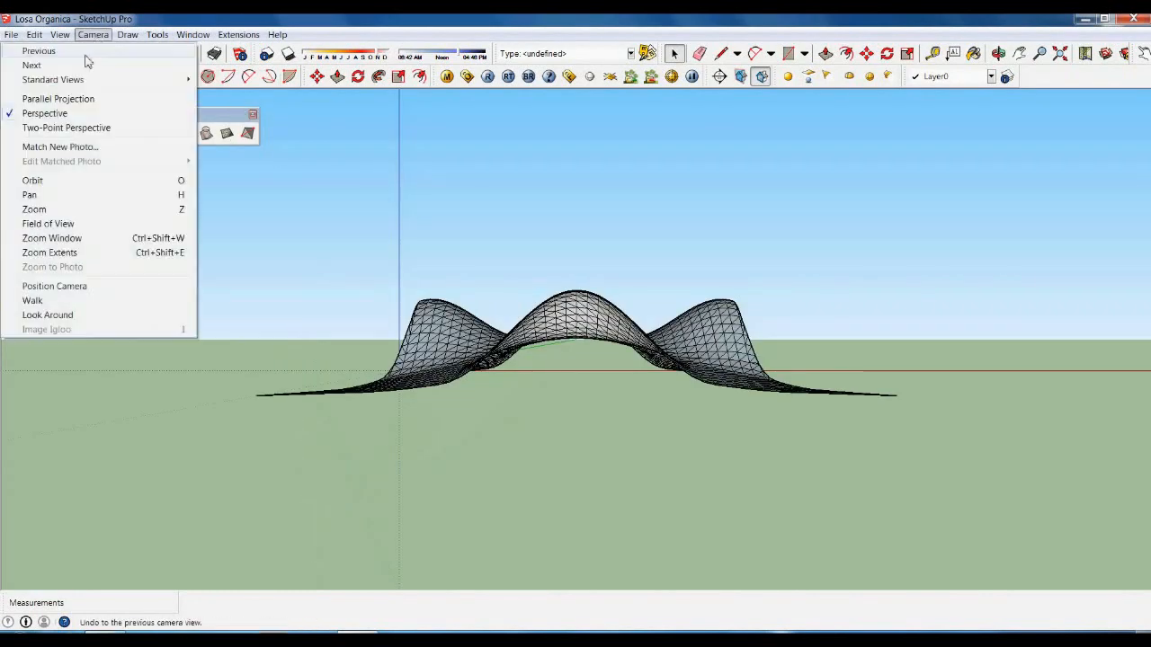
pyautogui.click(54, 98)
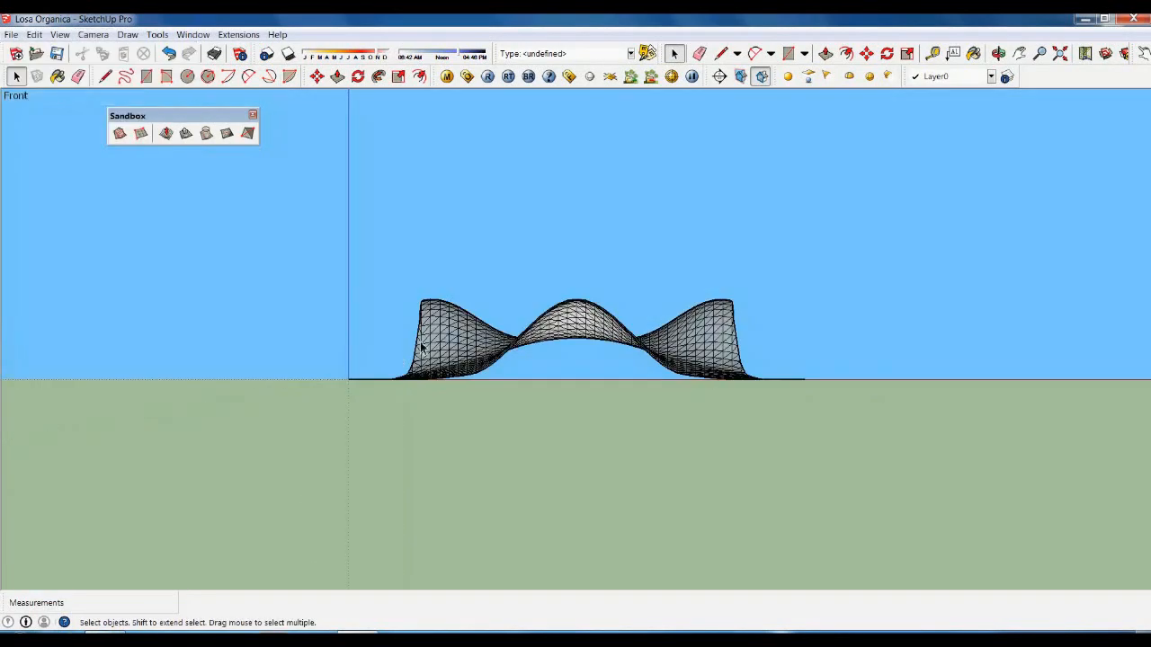
pyautogui.moveTo(241, 222); pyautogui.dragTo(894, 471)
# Copy the selected mesh 30 cm up the blue axis using Move with Ctrl.
pyautogui.press('m')
pyautogui.click(588, 440)
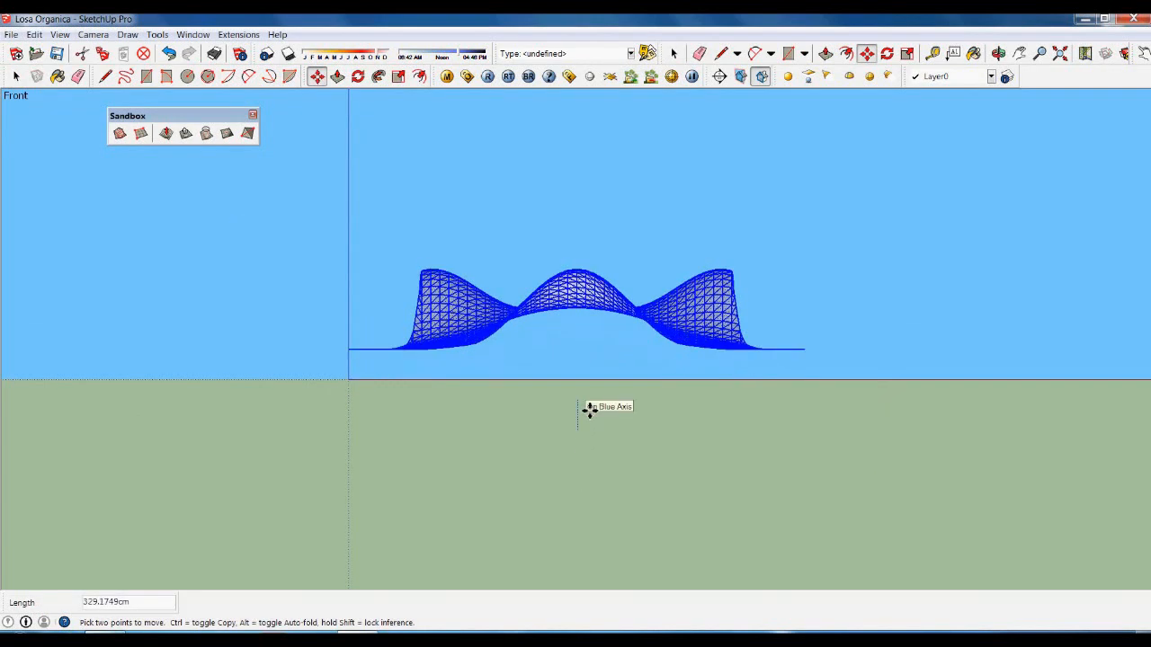
pyautogui.press('ctrl')
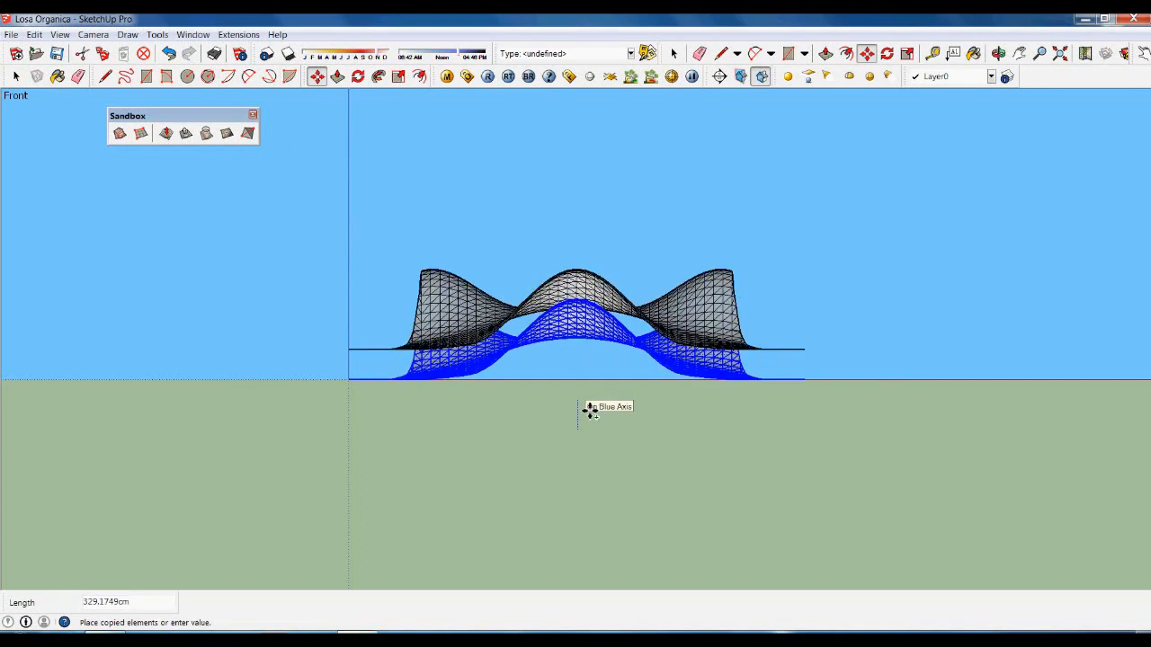
pyautogui.write('3')
pyautogui.press('Return')
# Deselect the copy and zoom into a corner tip where the two layers separate.
pyautogui.press('space')
pyautogui.moveTo(609, 433); pyautogui.dragTo(792, 440, button='middle')
pyautogui.scroll(5, 845, 433)
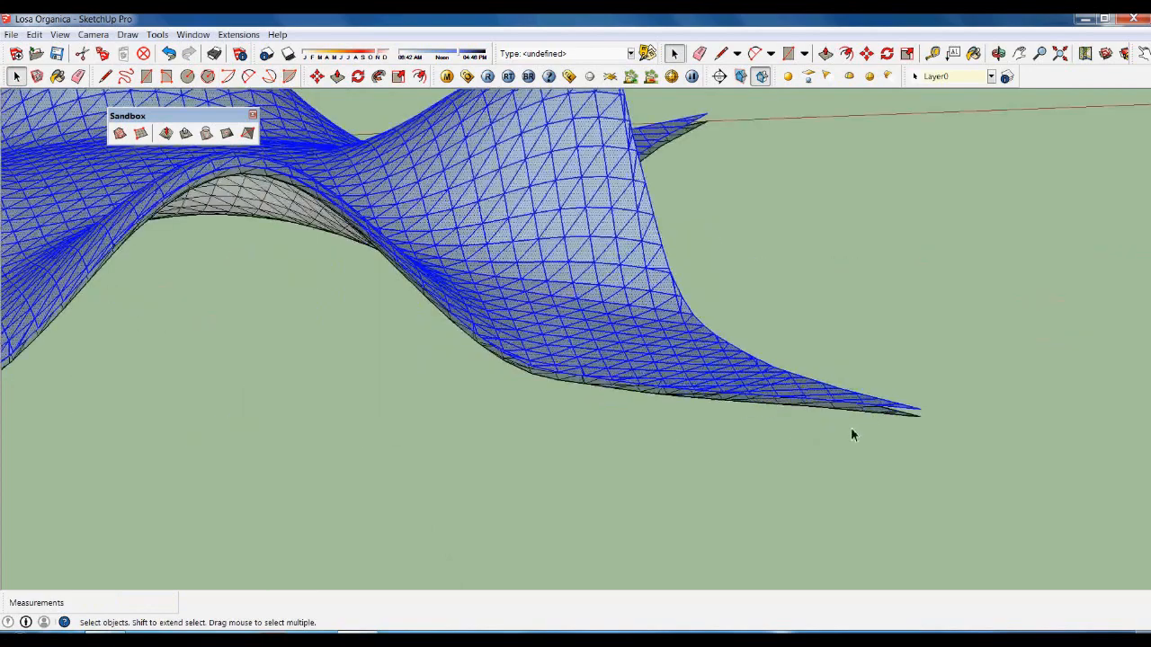
pyautogui.scroll(5, 923, 416)
pyautogui.click(919, 442)
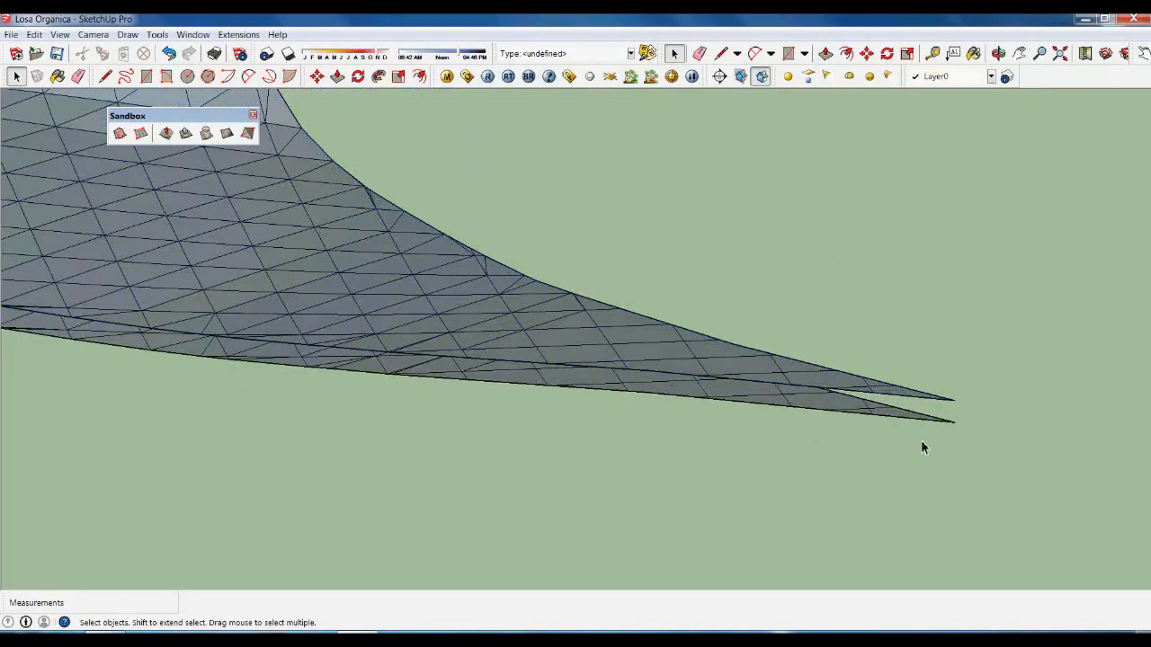
pyautogui.scroll(-8, 951, 423)
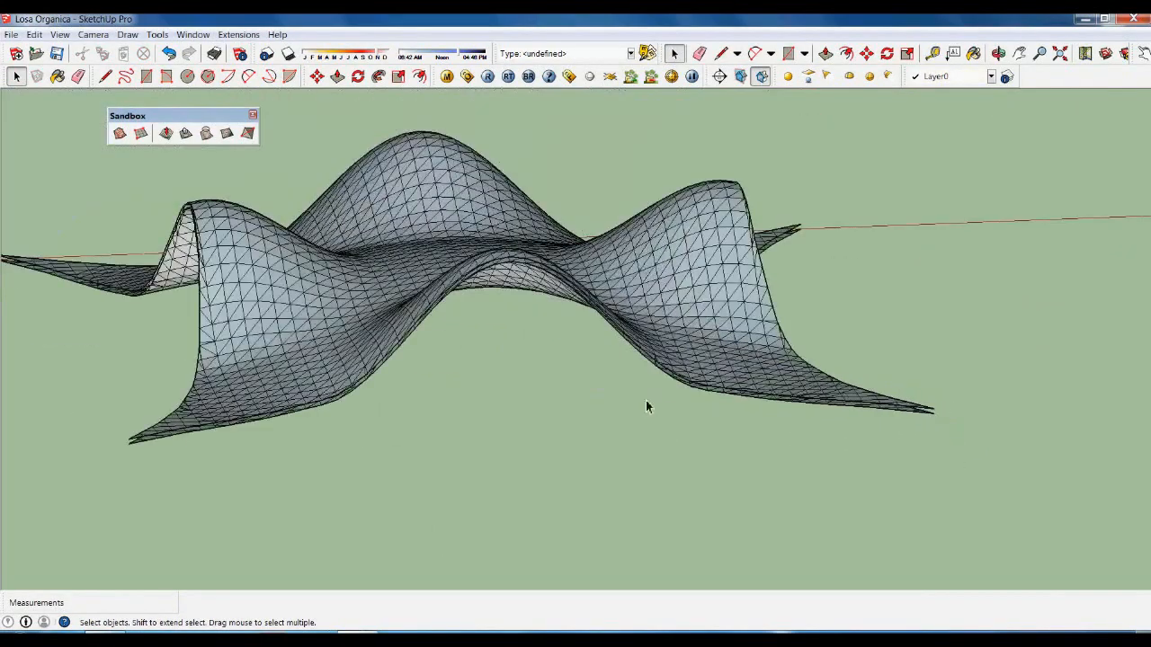
pyautogui.moveTo(387, 337); pyautogui.dragTo(698, 411, button='middle')
pyautogui.scroll(5, 975, 537)
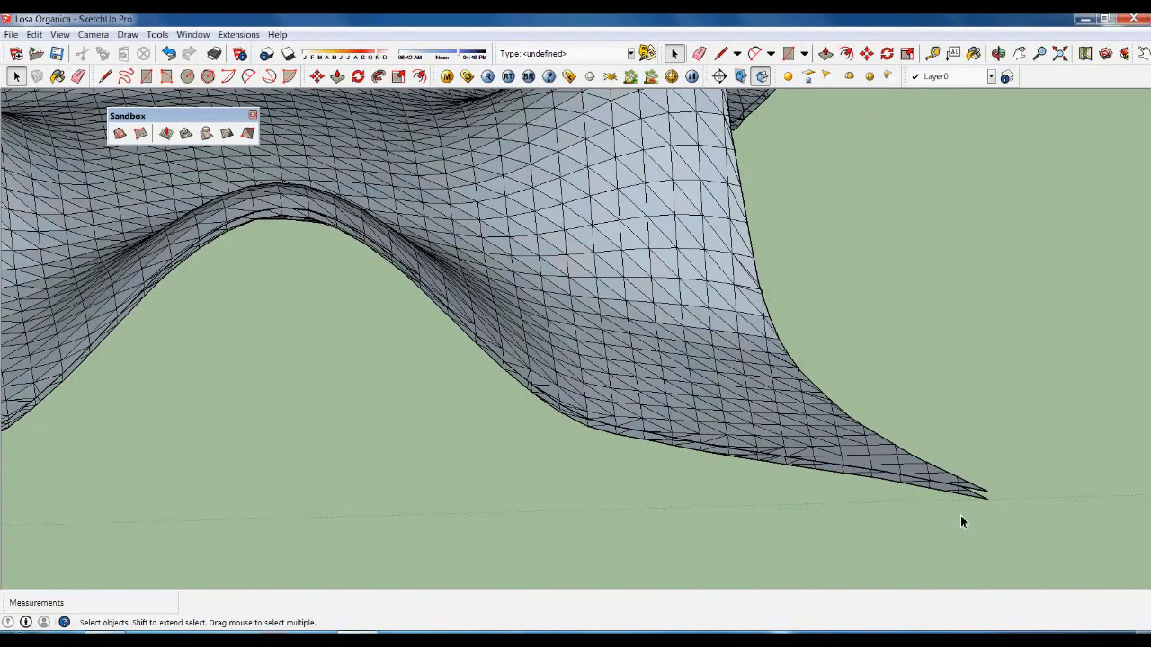
pyautogui.scroll(-5, 960, 522)
pyautogui.moveTo(809, 494)
pyautogui.mouseDown(button='middle')
pyautogui.moveTo(611, 468)
pyautogui.moveTo(781, 526)
pyautogui.moveTo(747, 489)
pyautogui.moveTo(808, 476)
pyautogui.moveTo(816, 458)
pyautogui.moveTo(838, 501)
pyautogui.mouseUp(button='middle')
pyautogui.scroll(3, 677, 490)
pyautogui.scroll(2, 840, 450)
pyautogui.scroll(4, 859, 492)
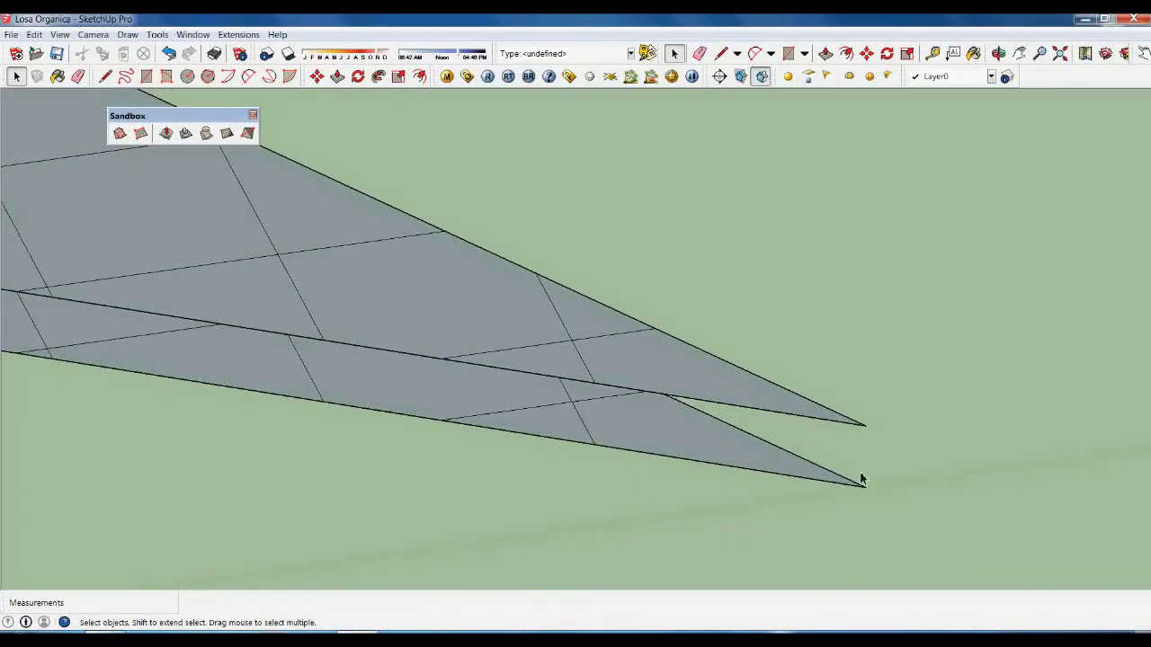
# Draw 30 cm vertical edges at the corner tip and two rim points joining both layers.
pyautogui.press('l')
pyautogui.click(865, 487)
pyautogui.click(866, 426)
pyautogui.press('space')
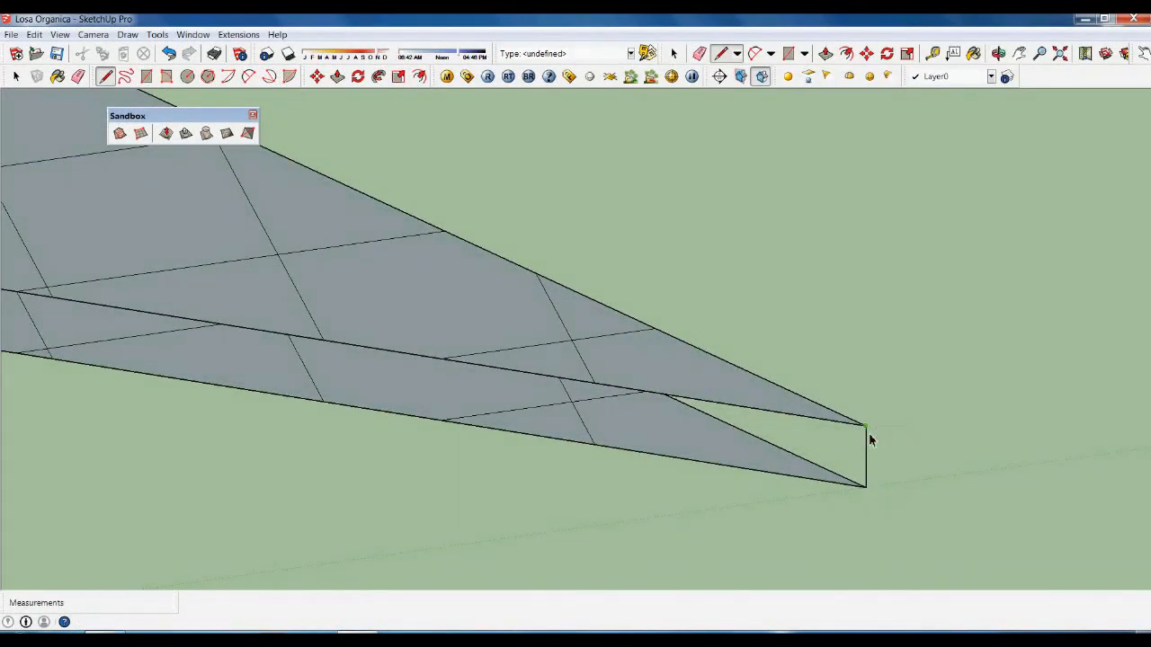
pyautogui.press('l')
pyautogui.click(594, 442)
pyautogui.click(600, 404)
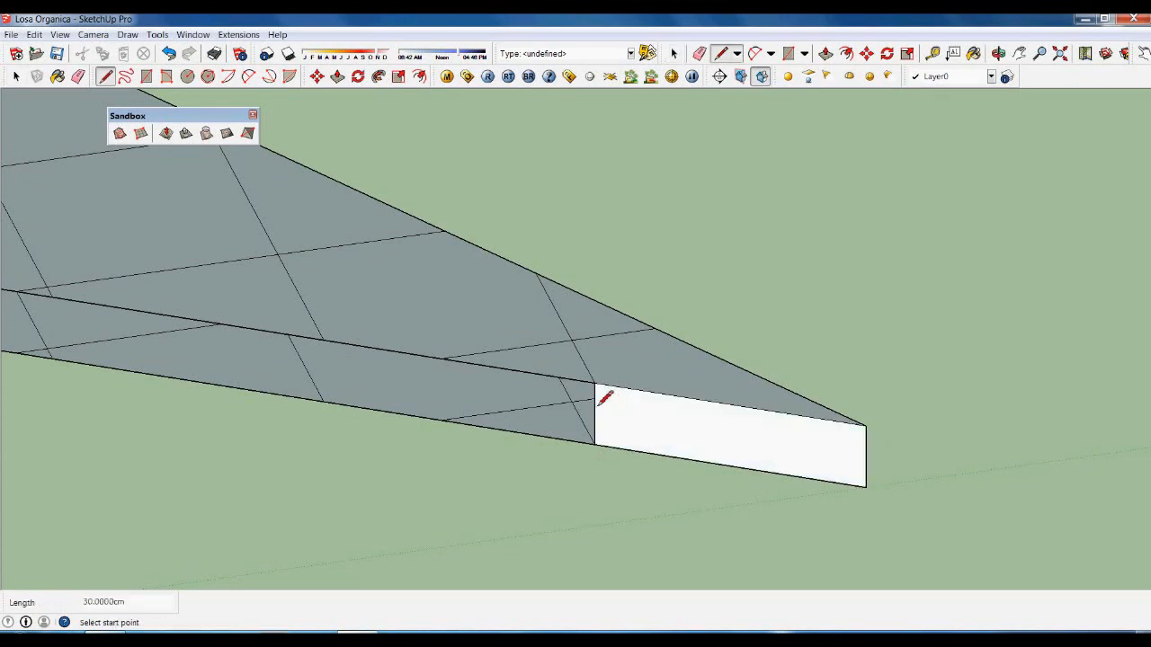
pyautogui.press('space')
pyautogui.click(323, 401)
pyautogui.click(323, 339)
pyautogui.press('space')
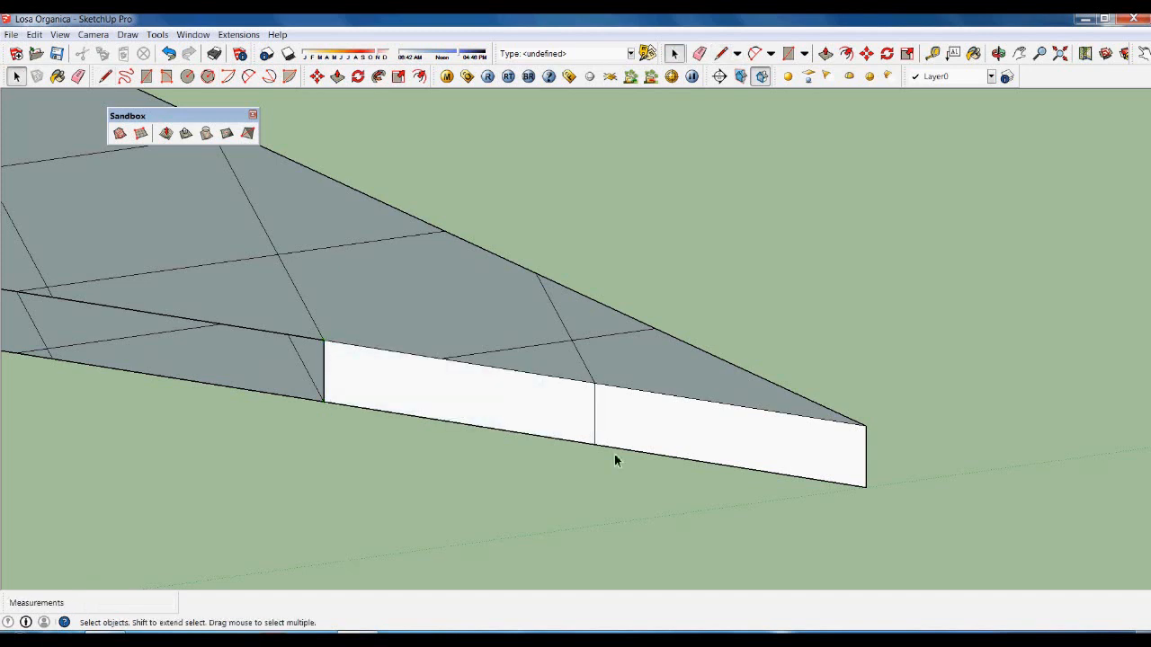
pyautogui.scroll(-2, 614, 456)
pyautogui.moveTo(406, 447); pyautogui.dragTo(330, 506, button='middle')
pyautogui.scroll(2, 202, 433)
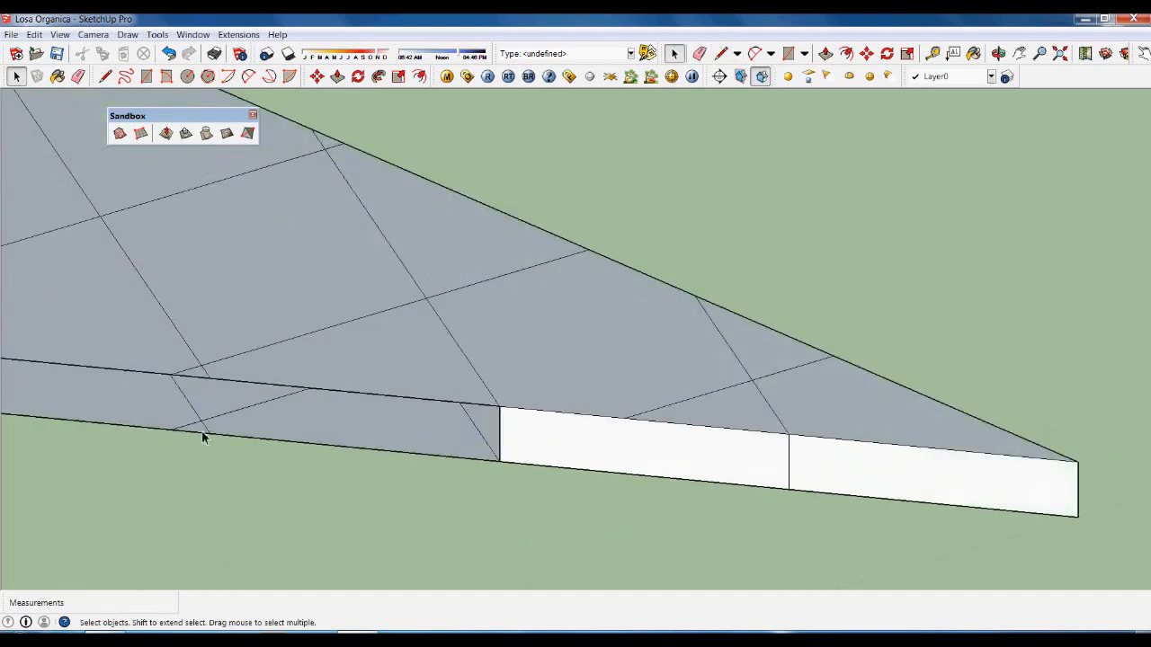
# Add four more vertical edges along the rim to close the adjoining side faces.
pyautogui.press('l')
pyautogui.click(209, 433)
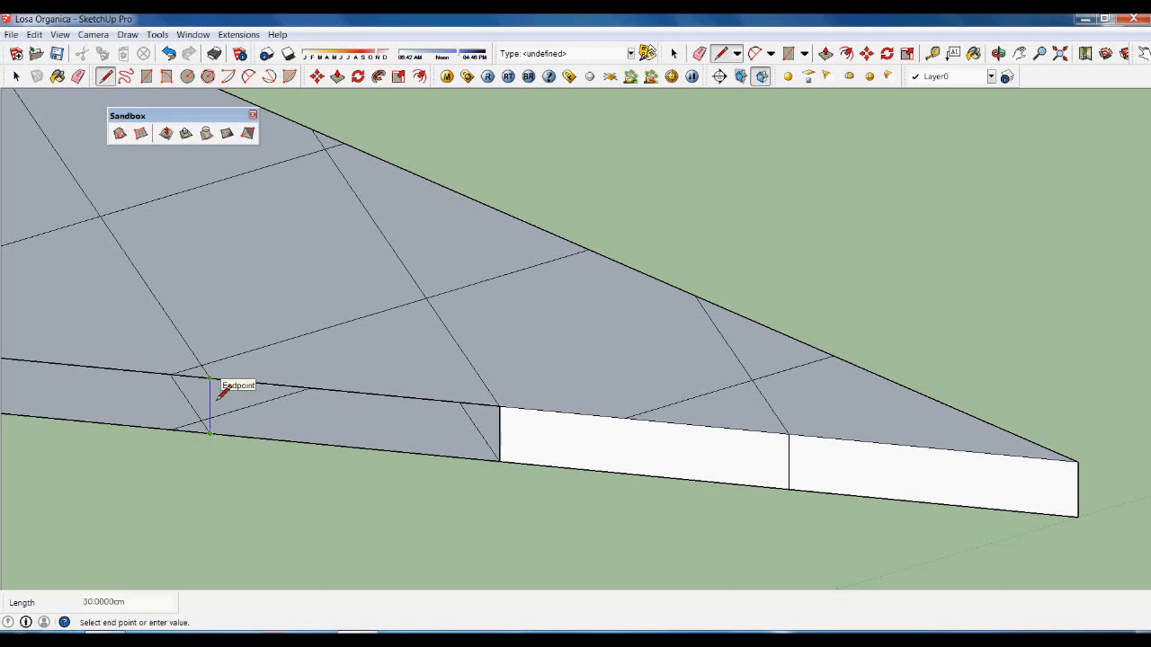
pyautogui.click(216, 396)
pyautogui.press('space')
pyautogui.press('l')
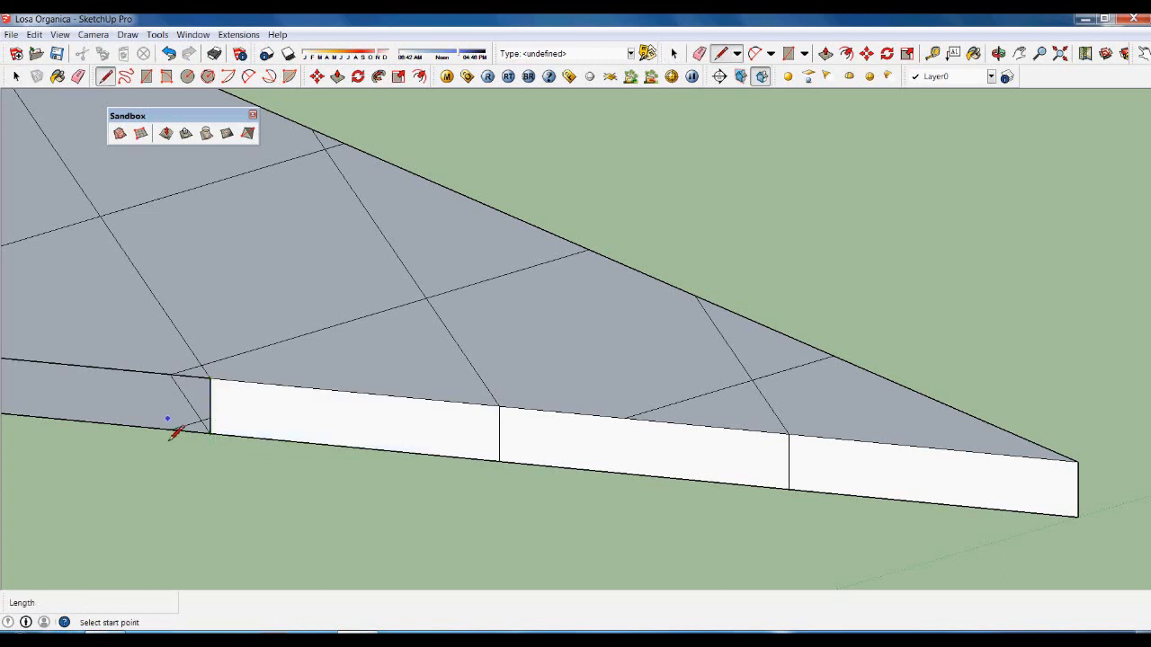
pyautogui.click(171, 429)
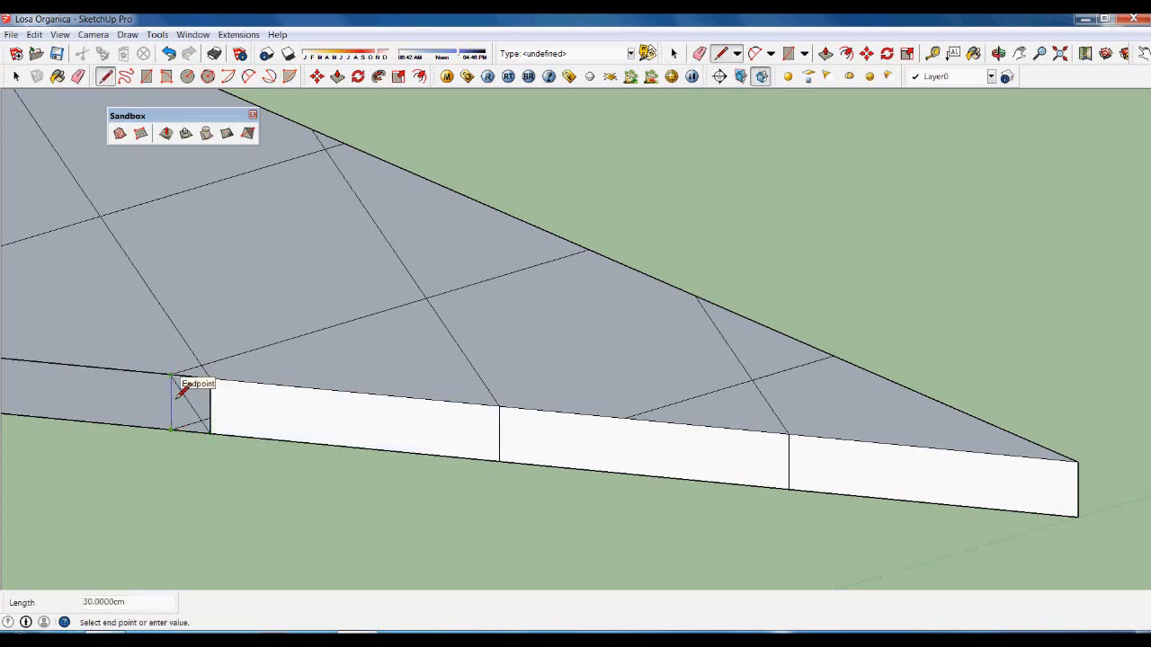
pyautogui.click(171, 376)
pyautogui.press('space')
pyautogui.scroll(-5, 371, 450)
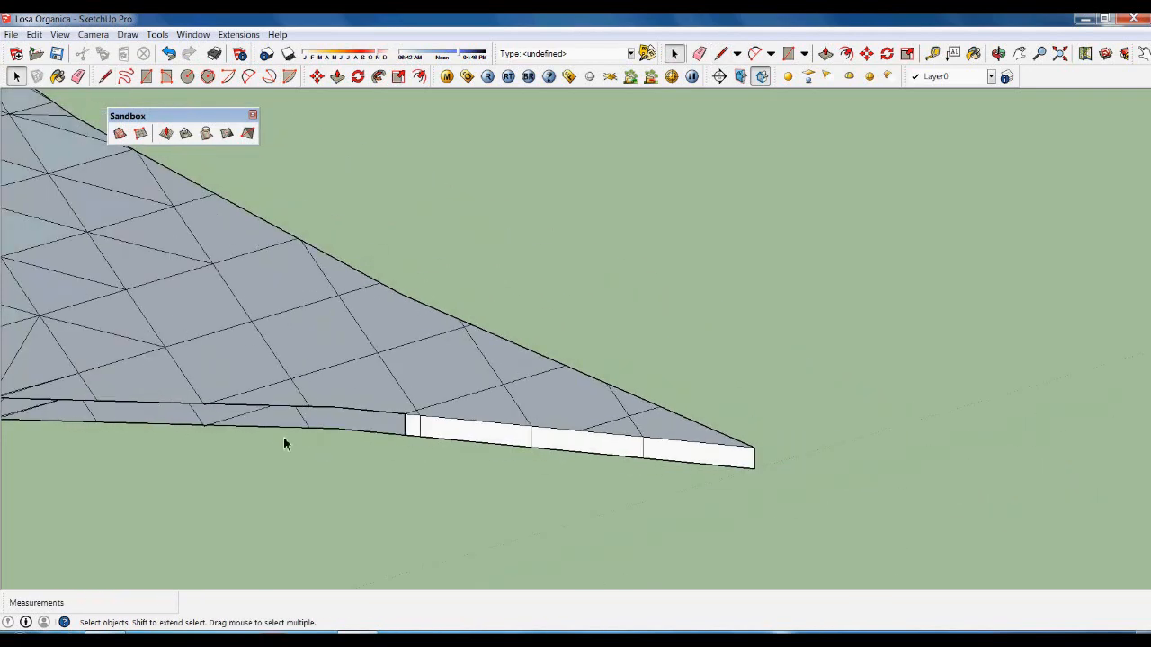
pyautogui.scroll(5, 283, 437)
pyautogui.press('l')
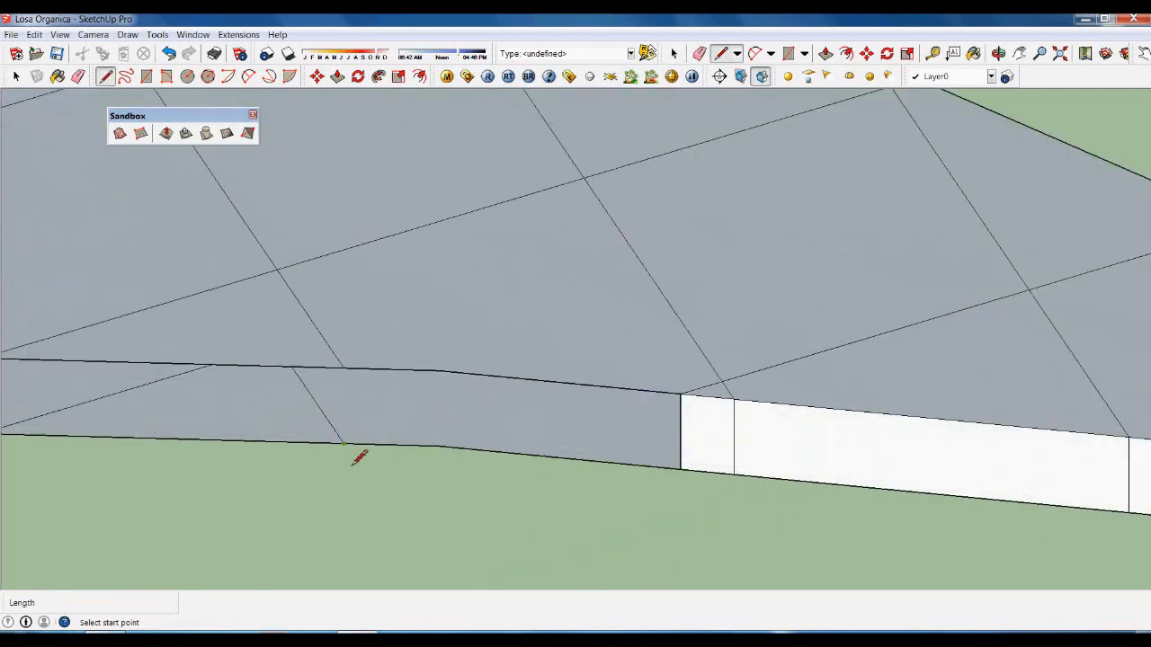
pyautogui.click(344, 442)
pyautogui.click(347, 388)
pyautogui.press('space')
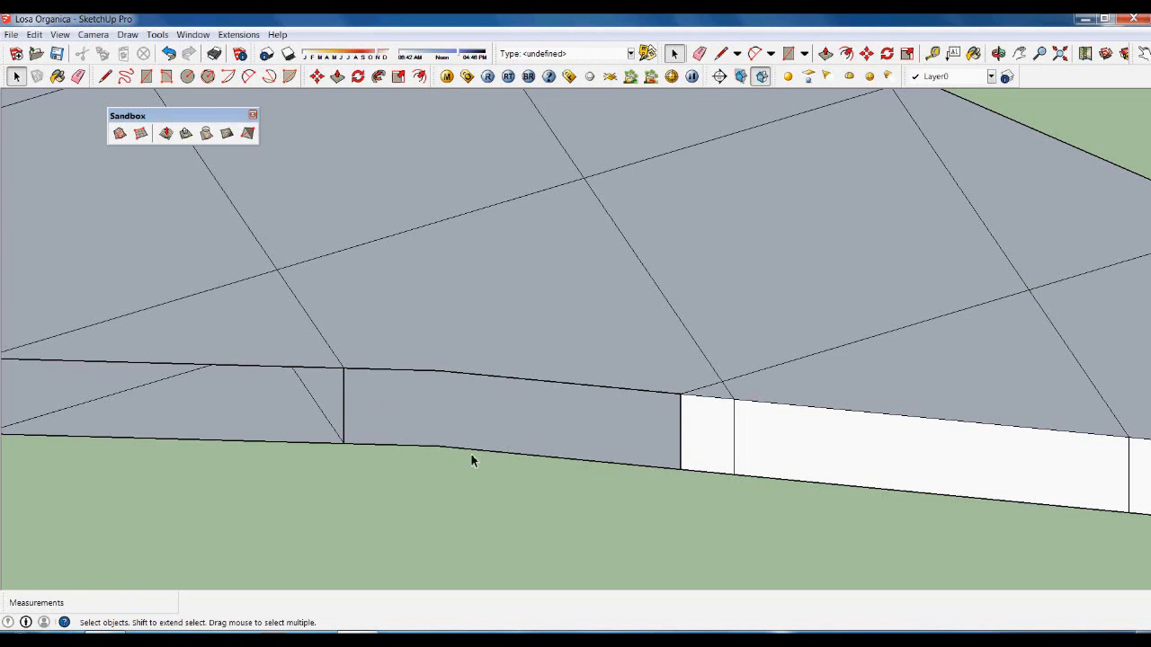
pyautogui.press('l')
pyautogui.click(440, 446)
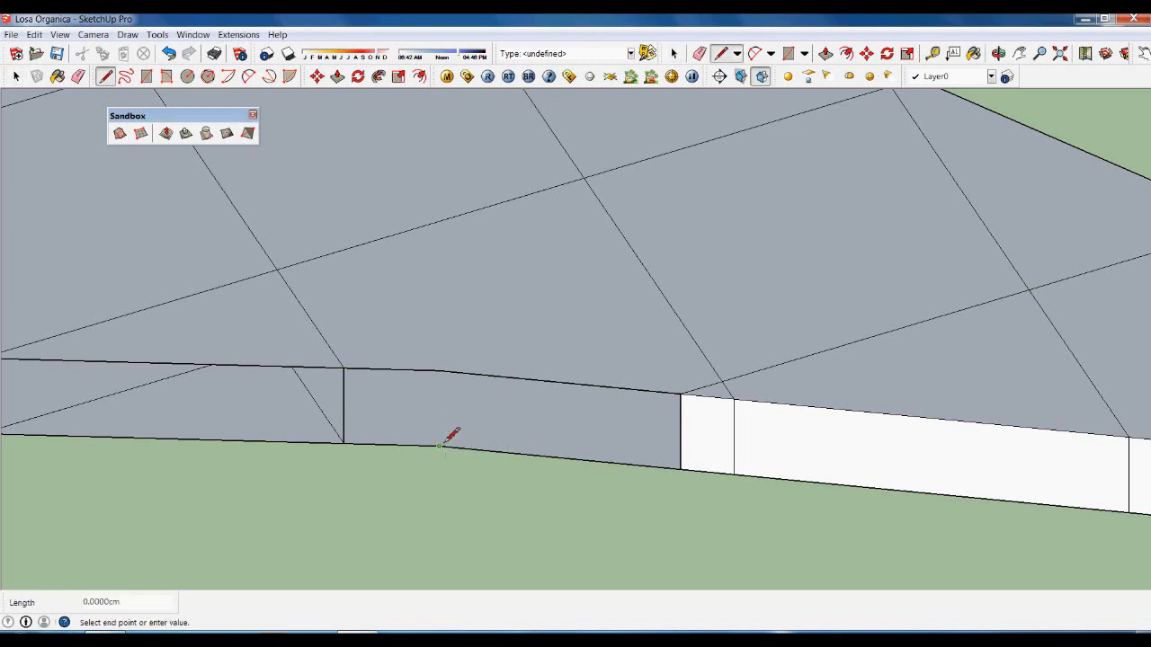
pyautogui.click(440, 372)
pyautogui.press('space')
pyautogui.scroll(-2, 675, 429)
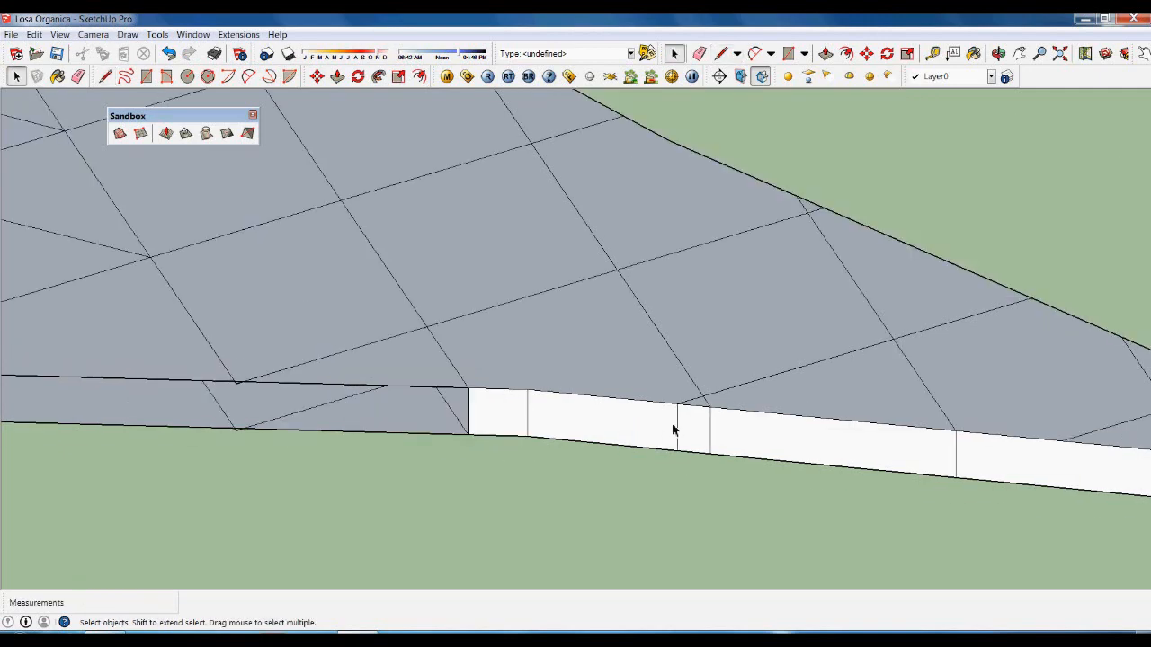
pyautogui.scroll(3, 404, 342)
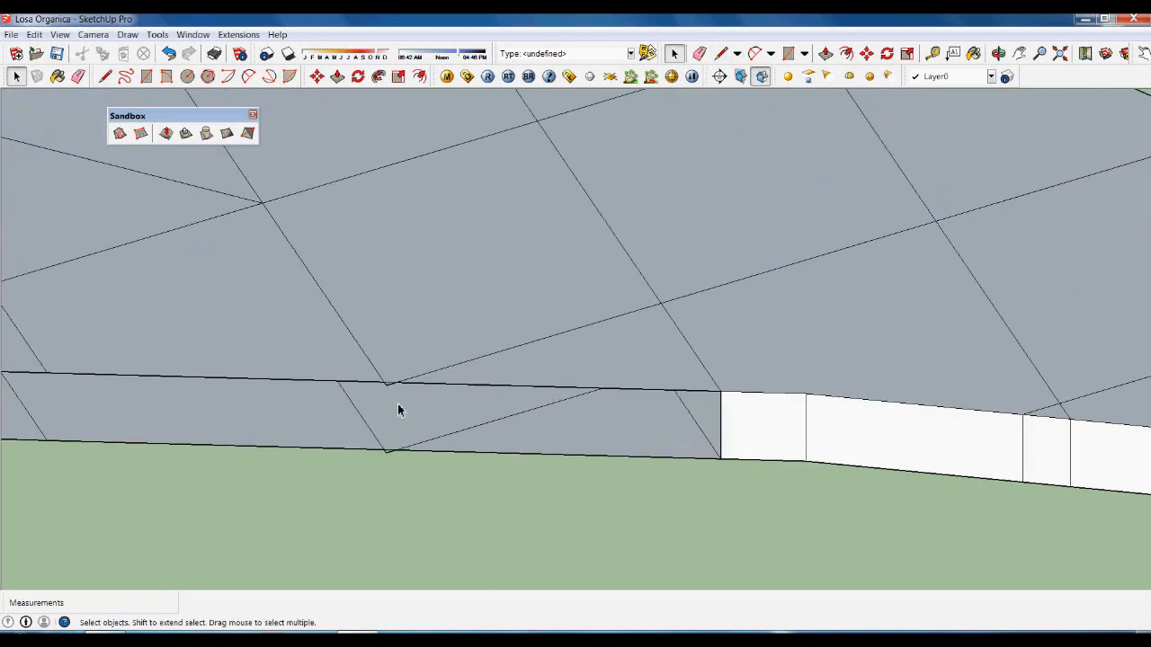
pyautogui.scroll(4, 390, 463)
# Delete the stray corner edge, the two unwanted corner faces and a short stray edge segment.
pyautogui.click(380, 459)
pyautogui.press('Delete')
pyautogui.moveTo(380, 467); pyautogui.dragTo(455, 327, button='middle')
pyautogui.scroll(2, 413, 236)
pyautogui.click(396, 236)
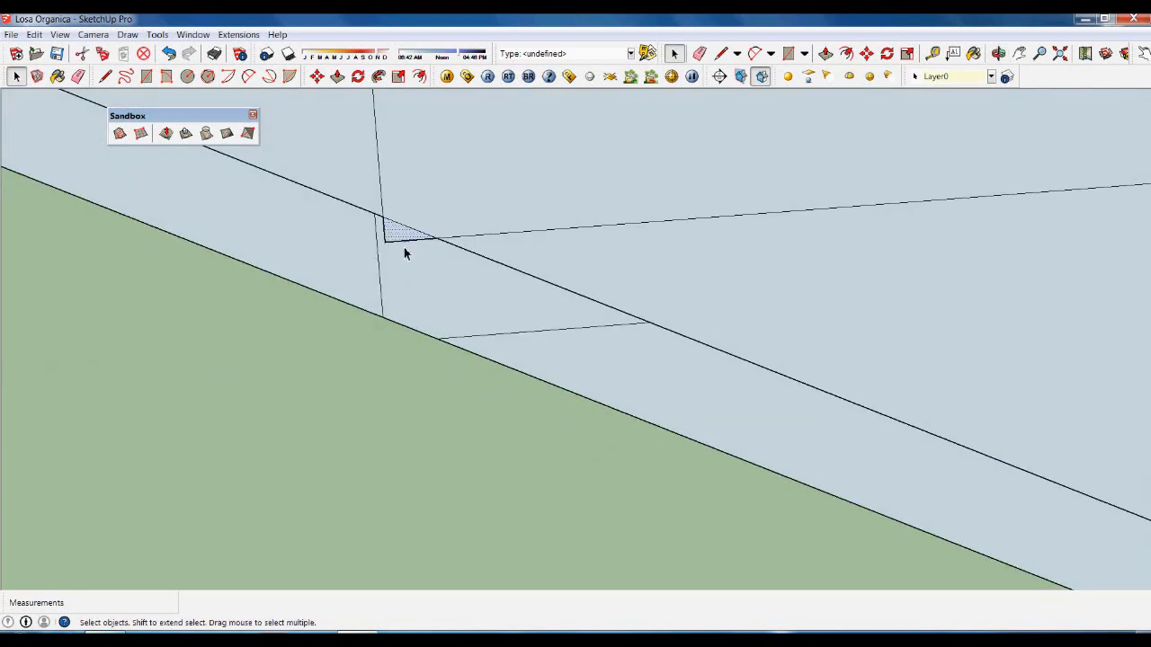
pyautogui.keyDown('shift'); pyautogui.click(404, 252); pyautogui.keyUp('shift')
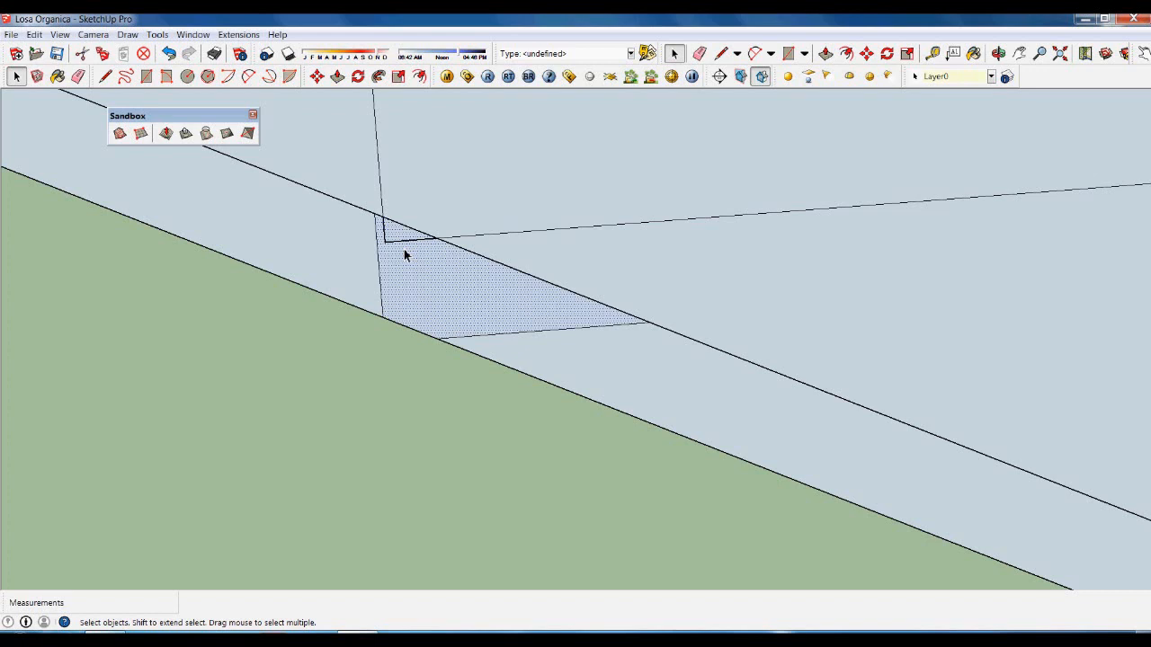
pyautogui.press('Delete')
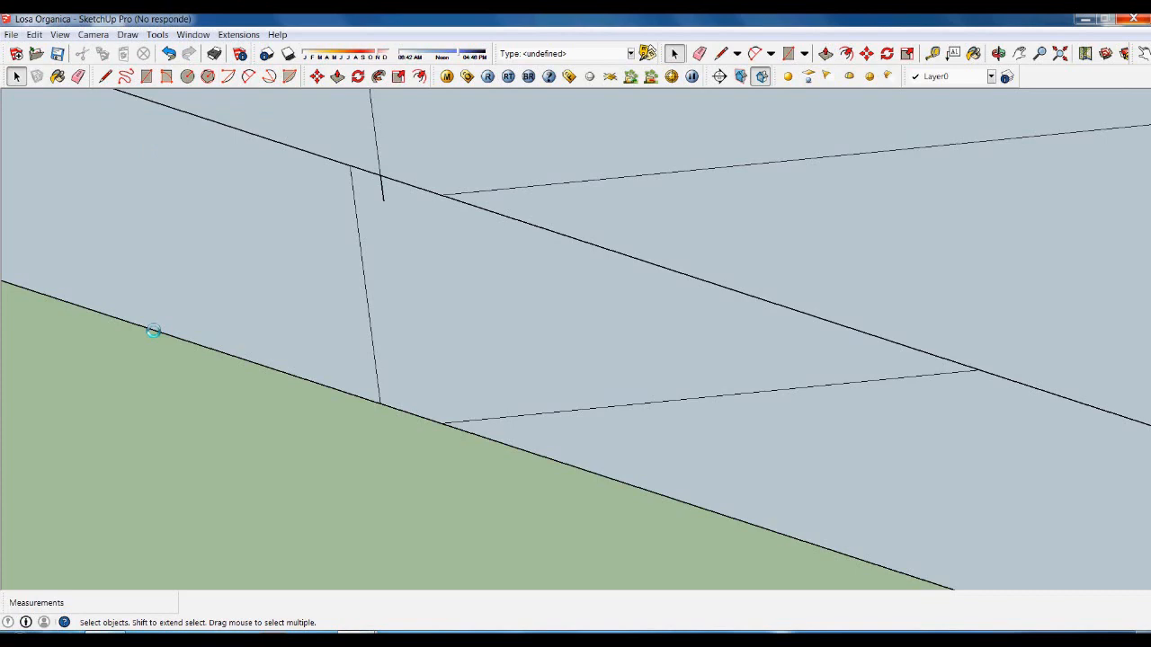
pyautogui.moveTo(232, 393); pyautogui.dragTo(401, 288, button='middle')
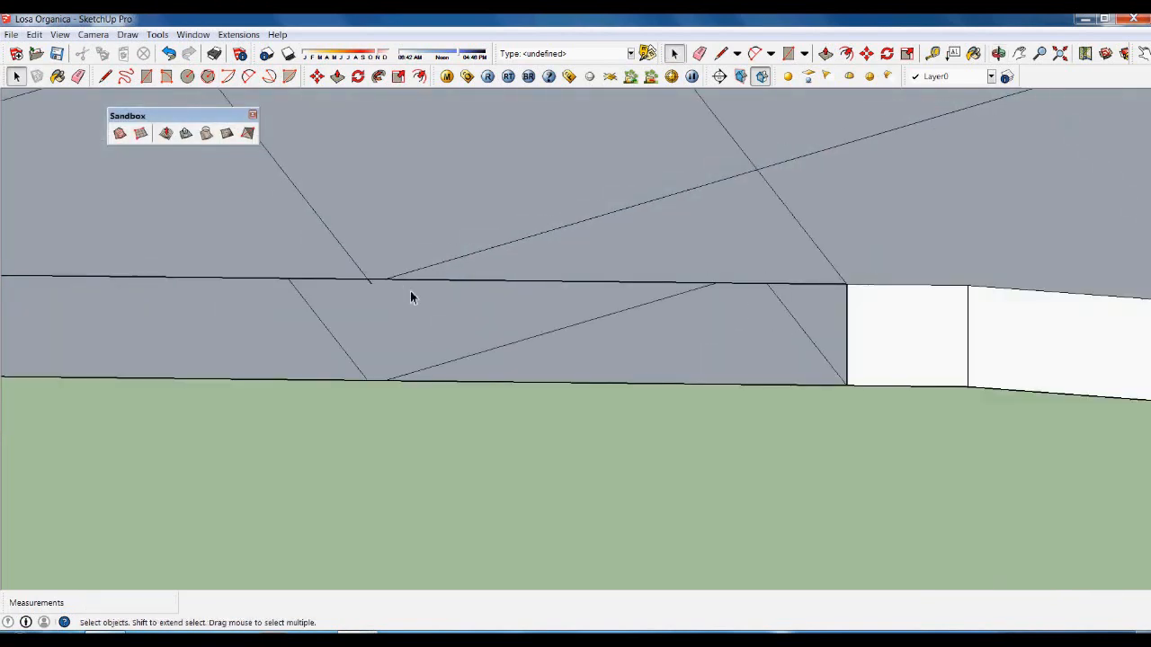
pyautogui.scroll(4, 410, 297)
pyautogui.click(365, 302)
pyautogui.press('Delete')
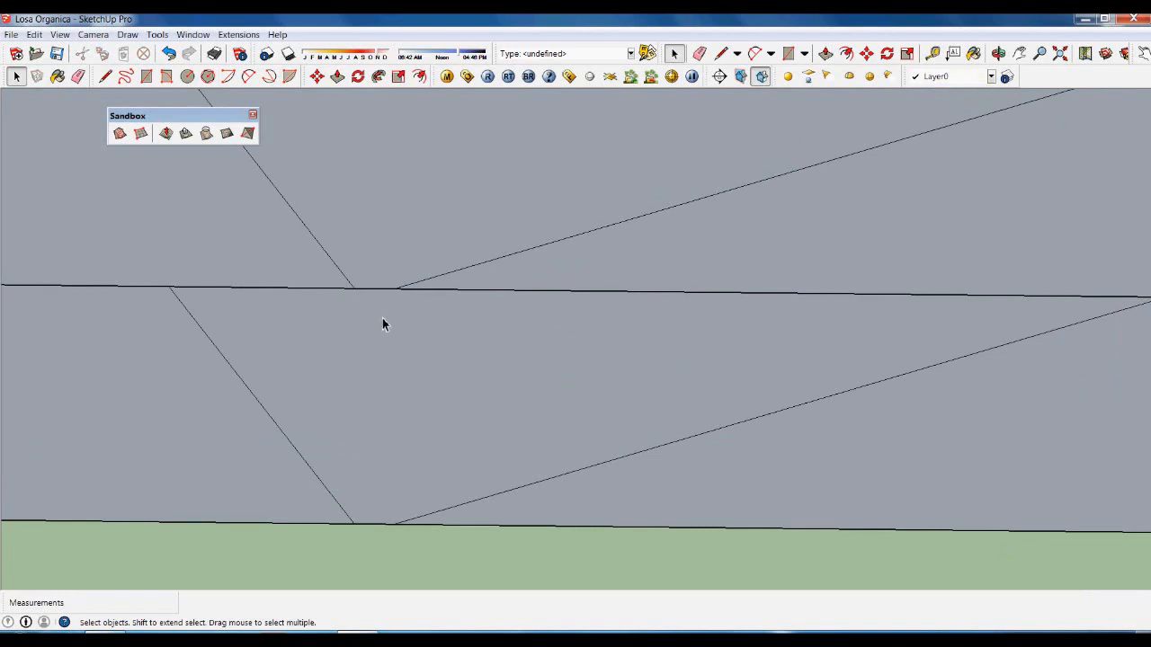
# Draw two vertical lines from the top to the bottom rim to close the slab's side faces.
pyautogui.press('l')
pyautogui.click(393, 289)
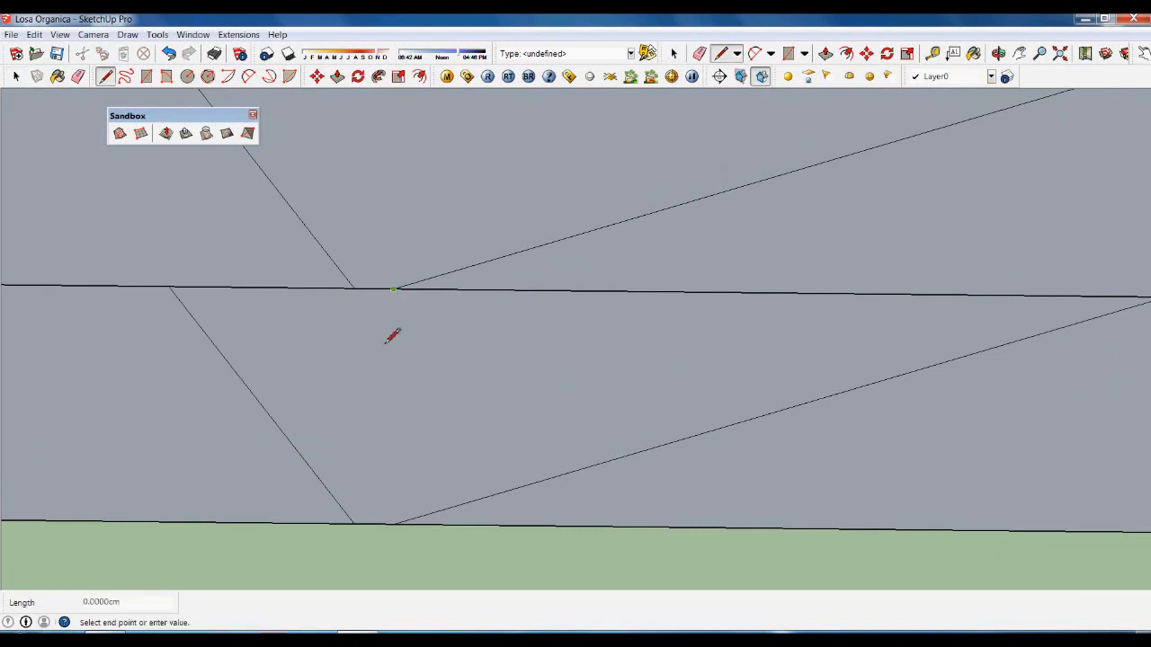
pyautogui.click(394, 524)
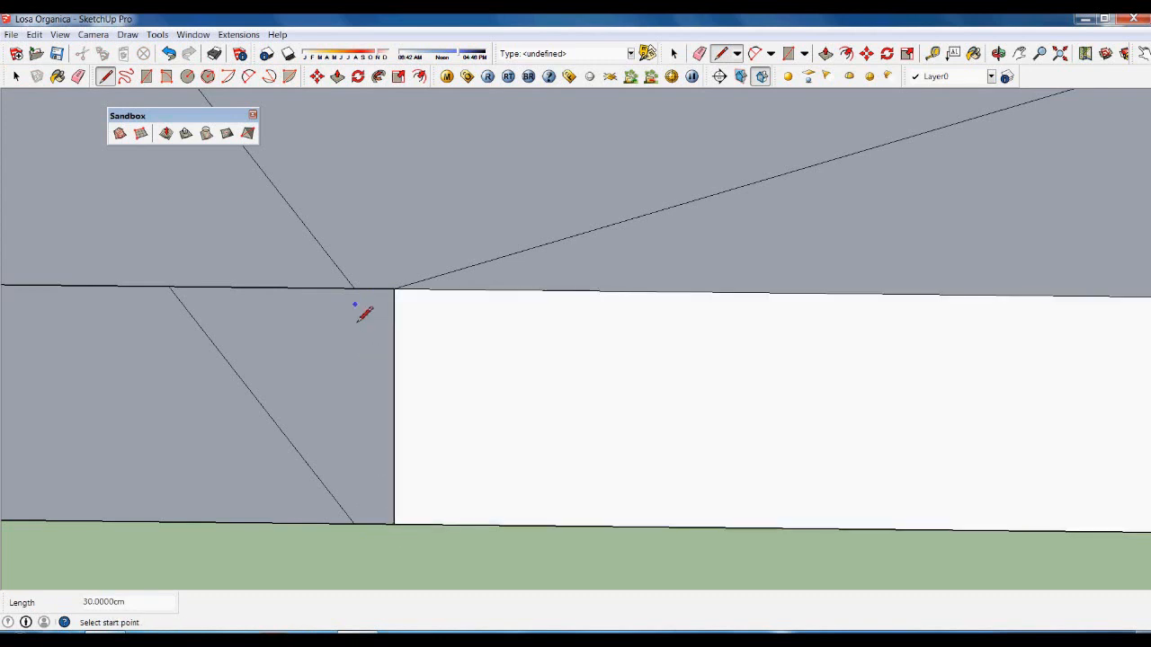
pyautogui.press('space')
pyautogui.press('l')
pyautogui.click(355, 290)
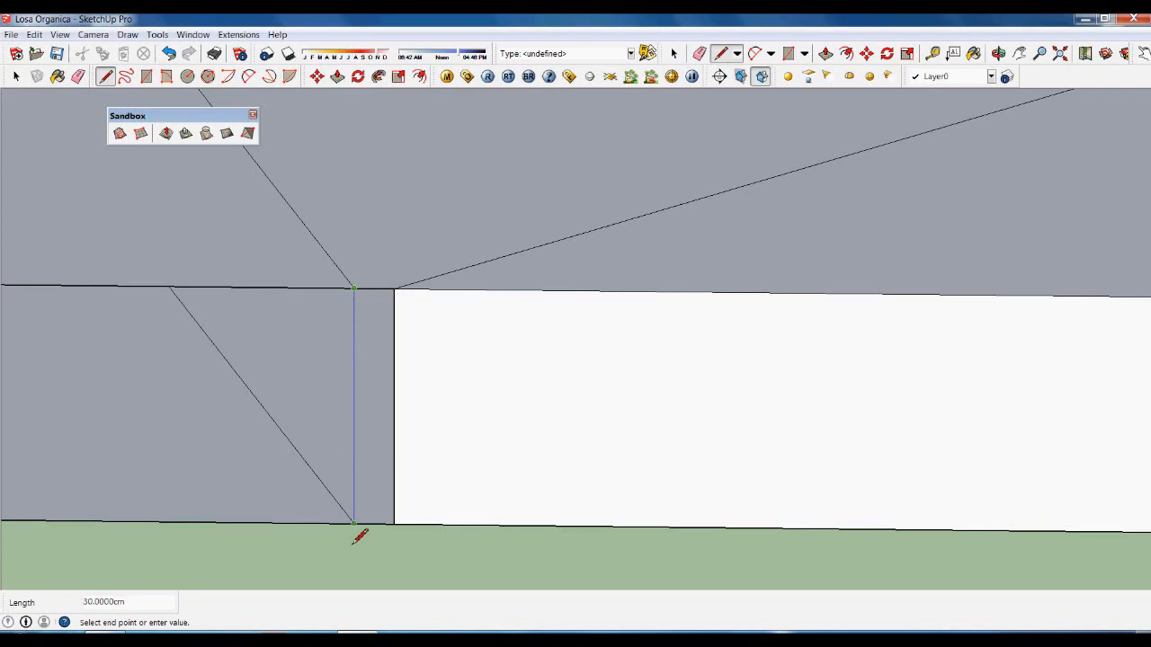
pyautogui.click(352, 542)
pyautogui.press('space')
pyautogui.scroll(-4, 429, 336)
pyautogui.scroll(-5, 411, 322)
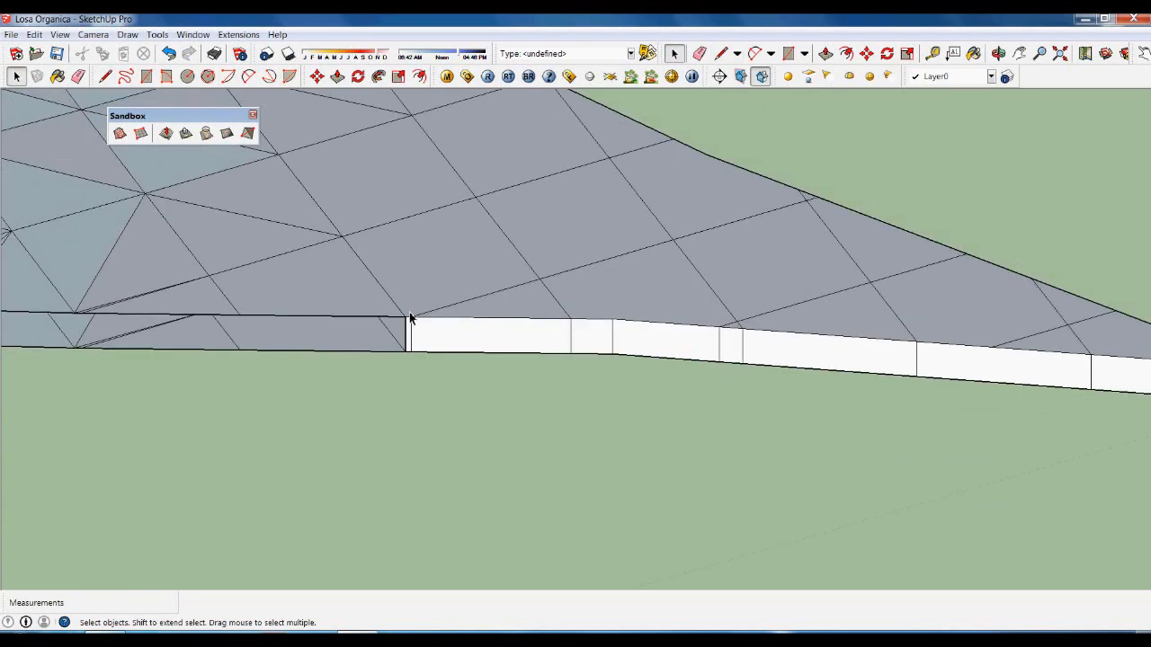
pyautogui.moveTo(540, 336)
pyautogui.mouseDown(button='middle')
pyautogui.moveTo(642, 354)
pyautogui.moveTo(660, 413)
pyautogui.moveTo(588, 347)
pyautogui.moveTo(566, 406)
pyautogui.moveTo(516, 388)
pyautogui.moveTo(656, 403)
pyautogui.moveTo(646, 388)
pyautogui.mouseUp(button='middle')
pyautogui.scroll(2, 646, 389)
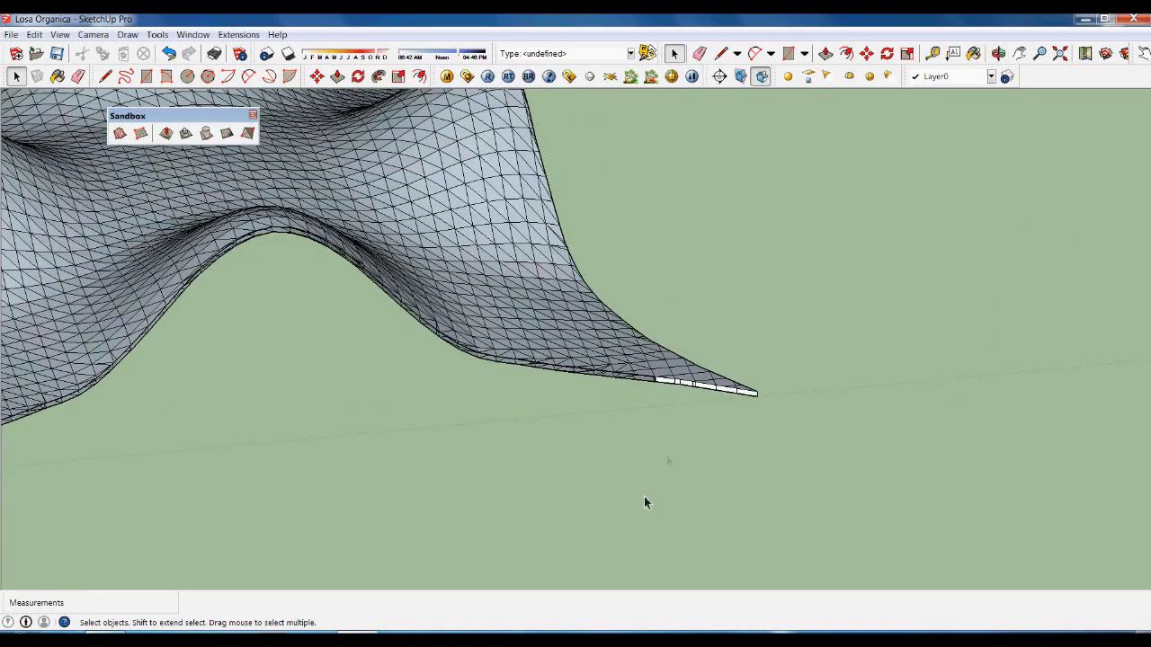
pyautogui.scroll(-3, 663, 452)
pyautogui.moveTo(663, 453)
pyautogui.mouseDown(button='middle')
pyautogui.moveTo(560, 437)
pyautogui.moveTo(399, 437)
pyautogui.moveTo(419, 514)
pyautogui.mouseUp(button='middle')
pyautogui.scroll(-3, 529, 548)
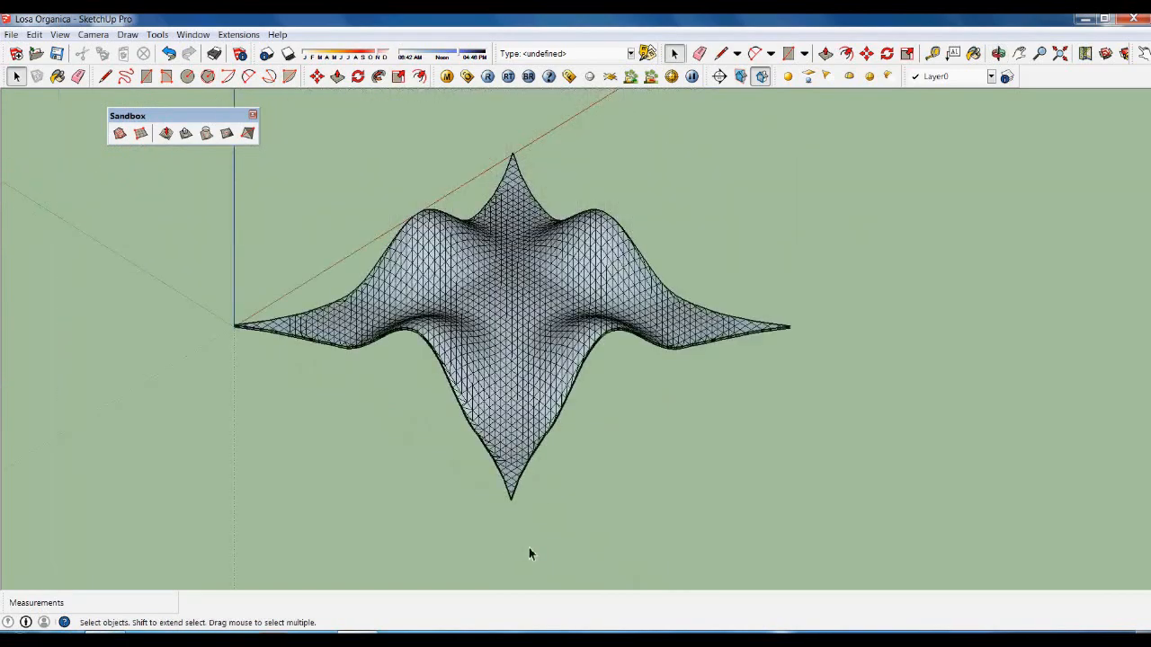
pyautogui.moveTo(611, 411)
pyautogui.mouseDown(button='middle')
pyautogui.moveTo(591, 552)
pyautogui.moveTo(560, 593)
pyautogui.moveTo(603, 440)
pyautogui.moveTo(557, 368)
pyautogui.mouseUp(button='middle')
pyautogui.scroll(2, 570, 351)
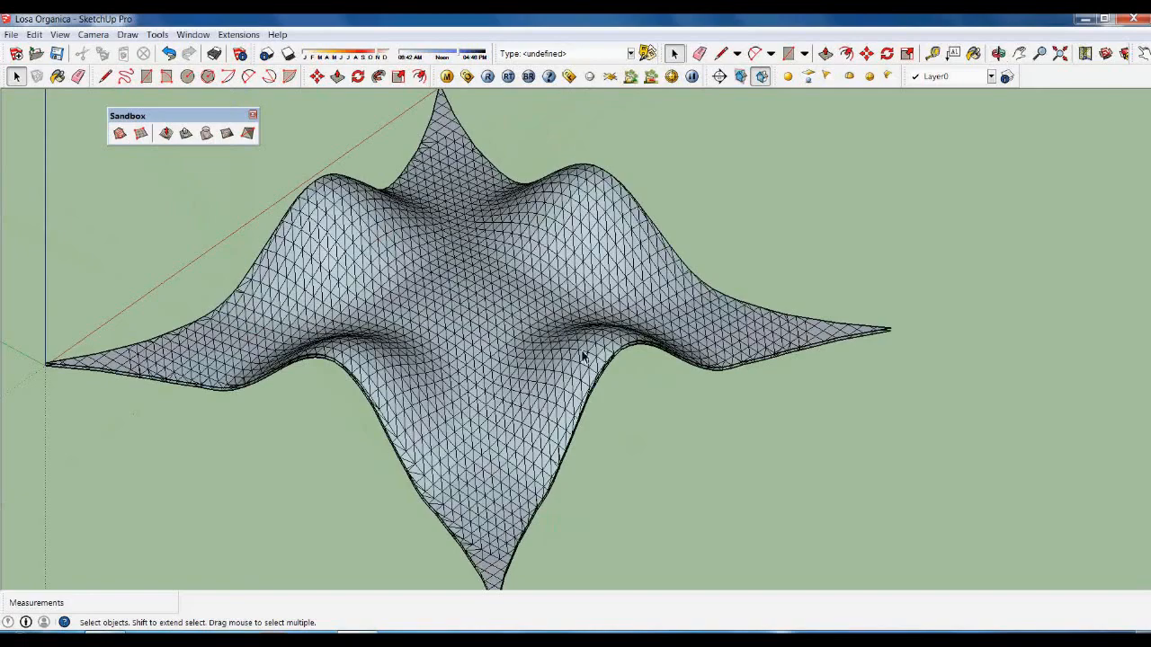
pyautogui.moveTo(685, 358); pyautogui.dragTo(608, 484, button='middle')
pyautogui.moveTo(435, 511); pyautogui.dragTo(701, 348, button='middle')
pyautogui.scroll(3, 675, 559)
pyautogui.scroll(-3, 587, 528)
pyautogui.moveTo(571, 453); pyautogui.dragTo(524, 323, button='middle')
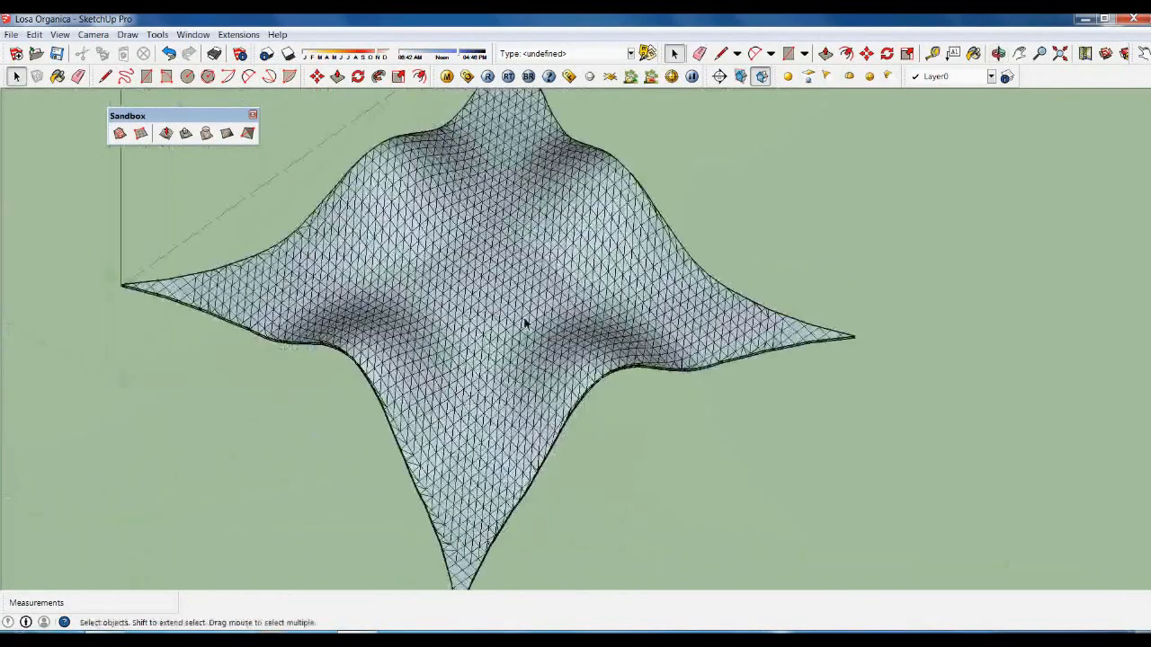
pyautogui.scroll(3, 524, 324)
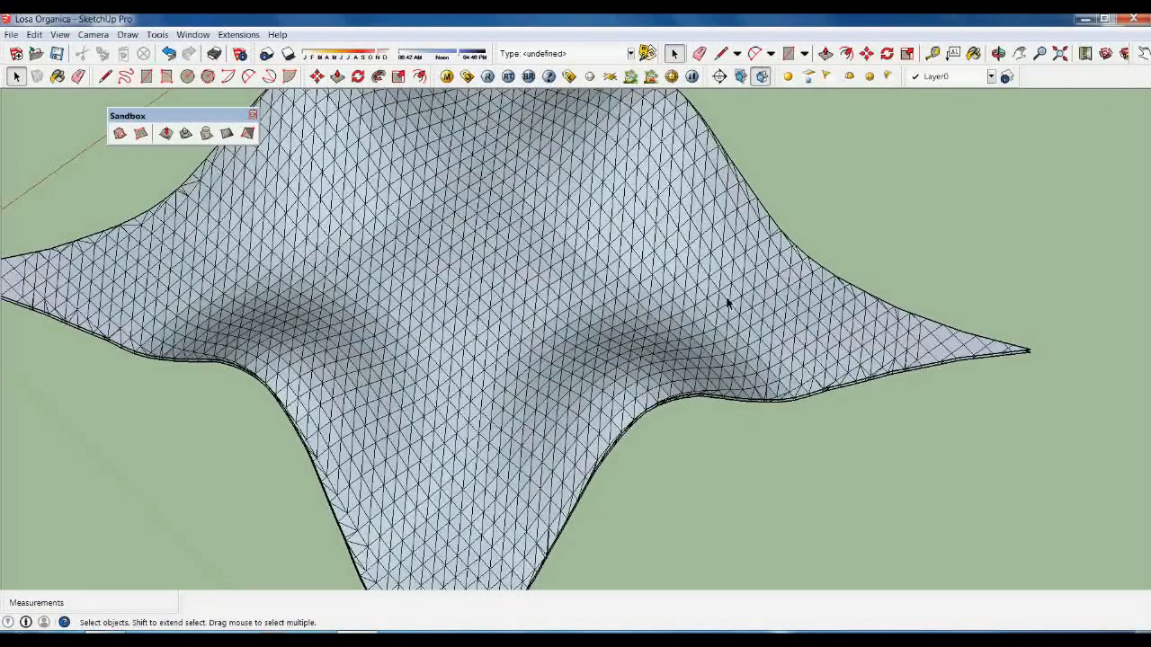
pyautogui.scroll(-5, 690, 340)
pyautogui.moveTo(857, 419); pyautogui.dragTo(753, 485, button='middle')
pyautogui.moveTo(827, 436); pyautogui.dragTo(762, 469, button='middle')
pyautogui.scroll(-2, 762, 469)
pyautogui.moveTo(468, 183); pyautogui.dragTo(800, 439)
# Apply Soften/Smooth Edges to the selected shell at 20 degrees with smooth normals.
pyautogui.rightClick(718, 380)
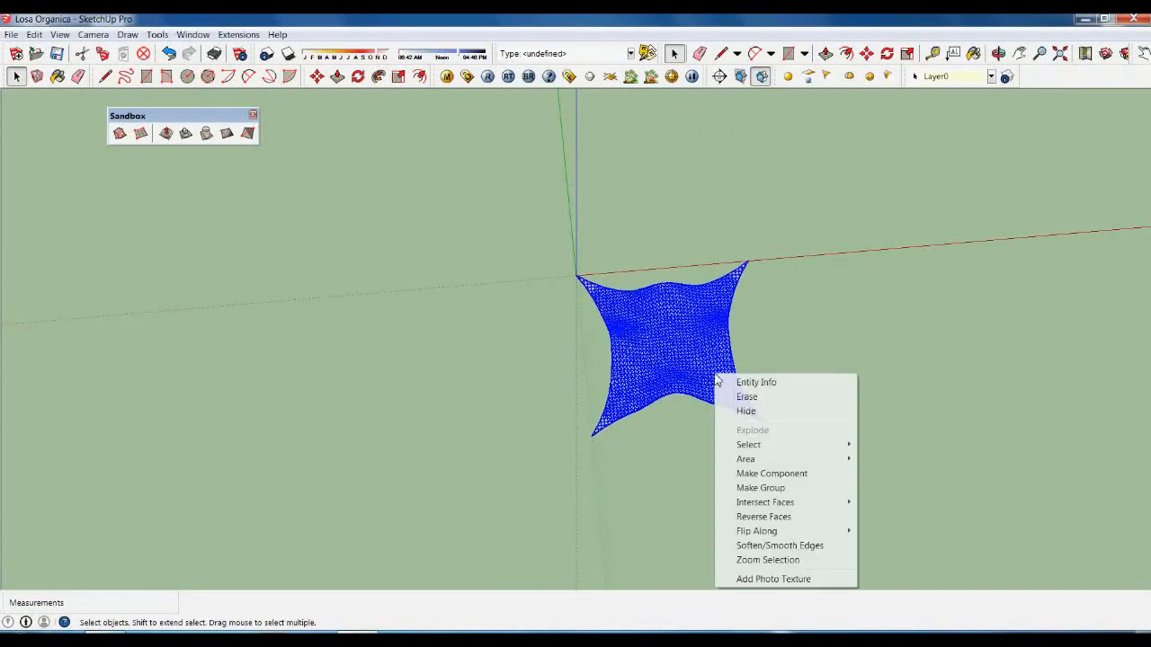
pyautogui.click(797, 547)
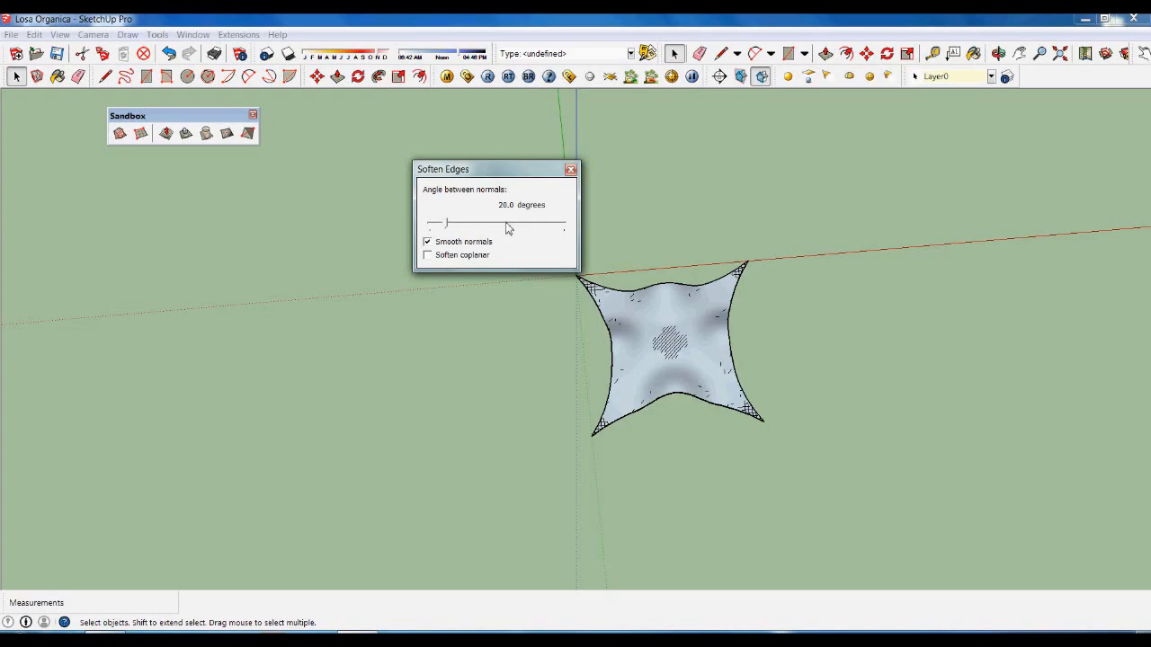
pyautogui.click(571, 171)
# Deselect the shell and orbit from low and high angles to review the smooth shading.
pyautogui.scroll(5, 655, 359)
pyautogui.moveTo(655, 385); pyautogui.dragTo(795, 407, button='middle')
pyautogui.click(795, 406)
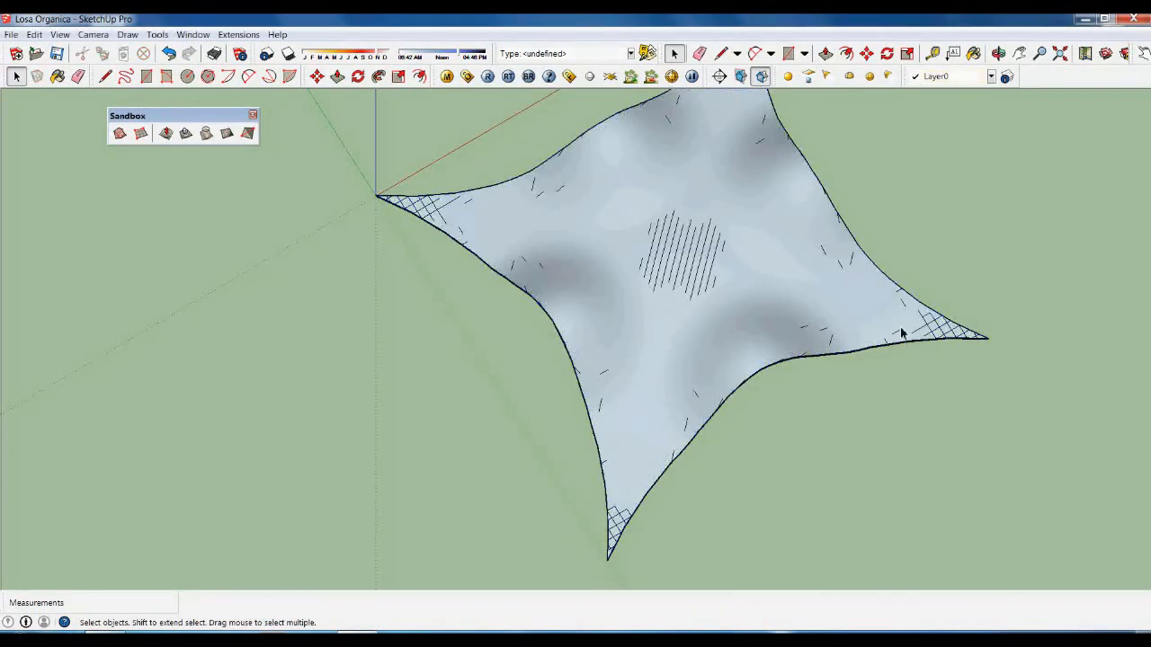
pyautogui.moveTo(643, 329); pyautogui.dragTo(771, 329, button='middle')
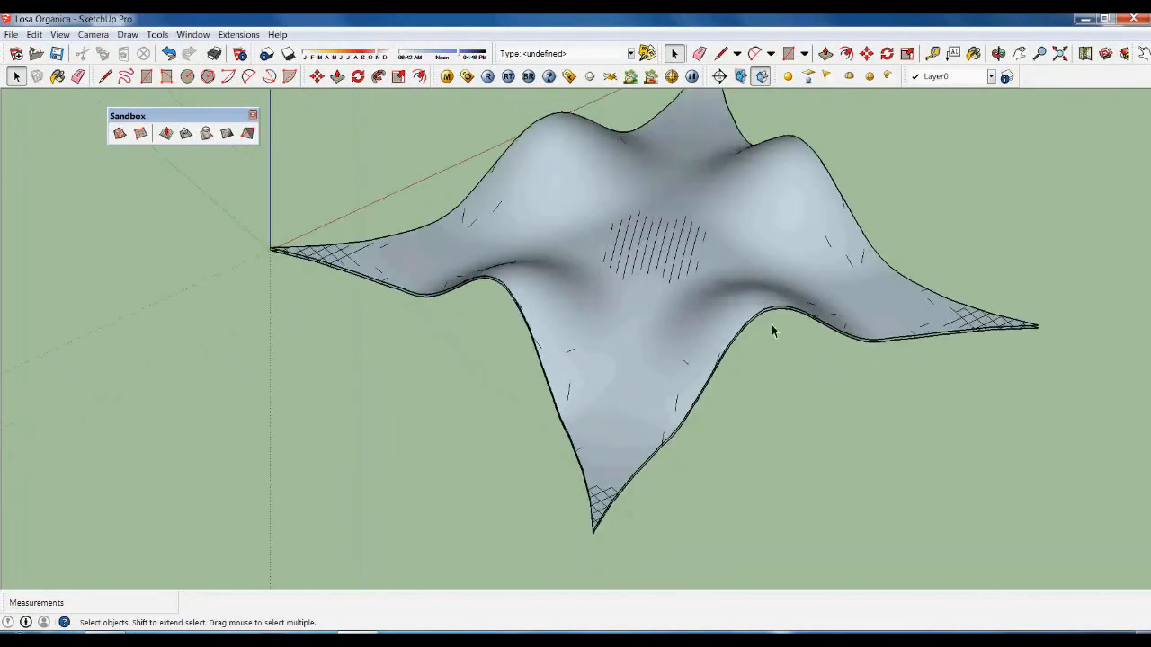
pyautogui.scroll(2, 777, 360)
pyautogui.moveTo(783, 386); pyautogui.dragTo(480, 493, button='middle')
pyautogui.scroll(-4, 480, 494)
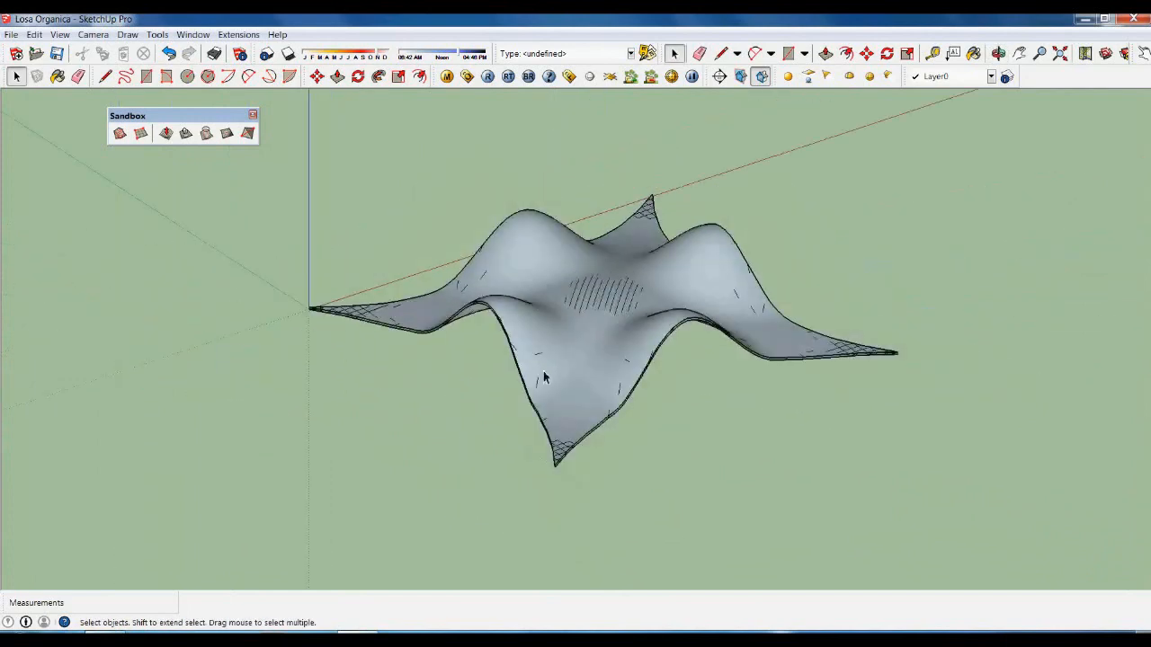
pyautogui.moveTo(558, 445); pyautogui.dragTo(574, 442, button='middle')
pyautogui.press('space')
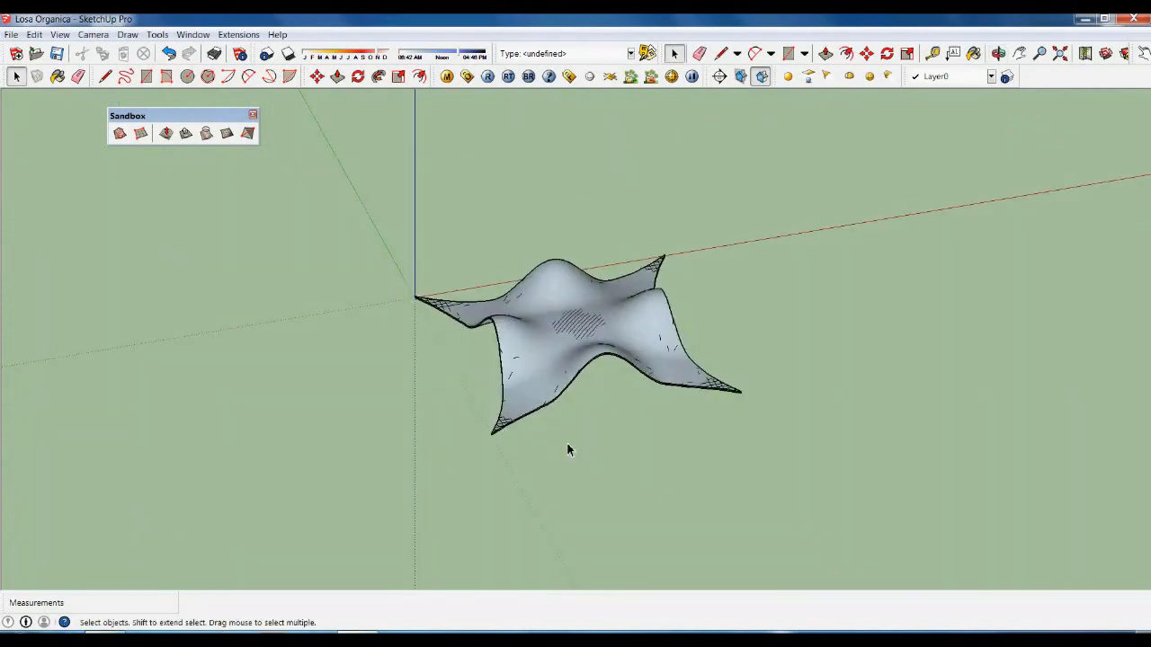